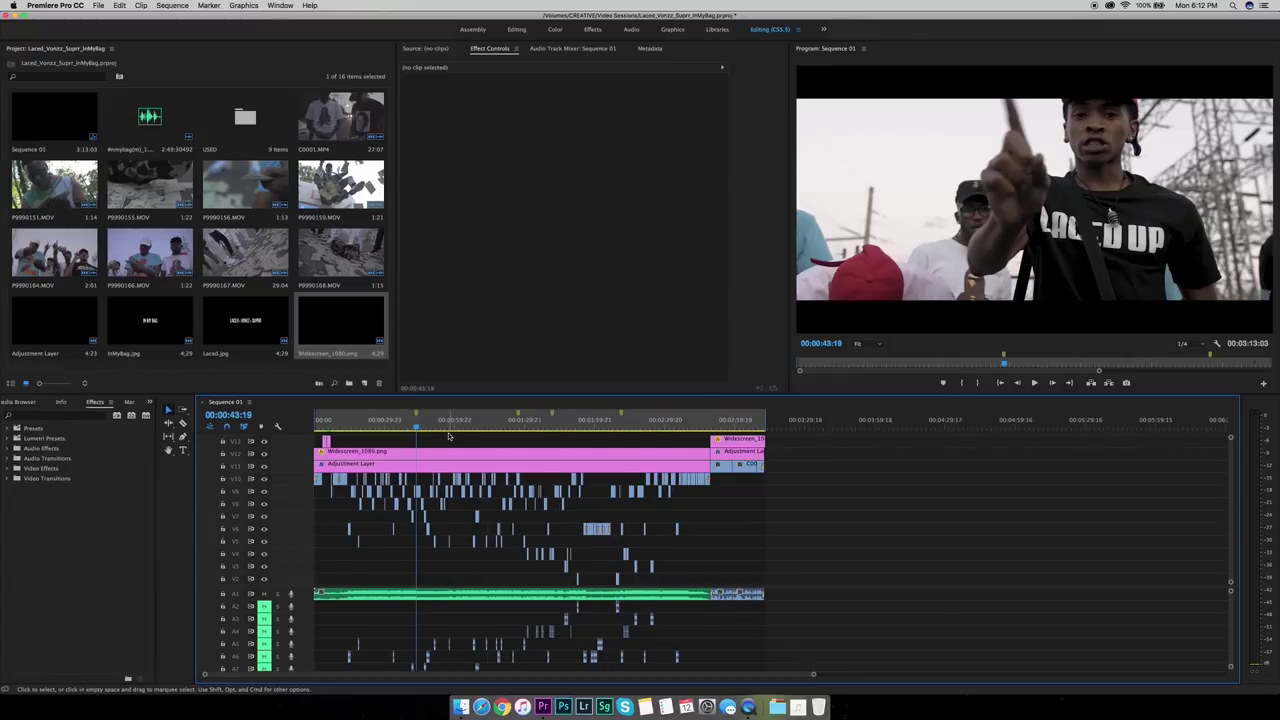
# Inspect the long adjustment layer's effects and move the playhead to 00:01:00:17
pyautogui.press('\\')
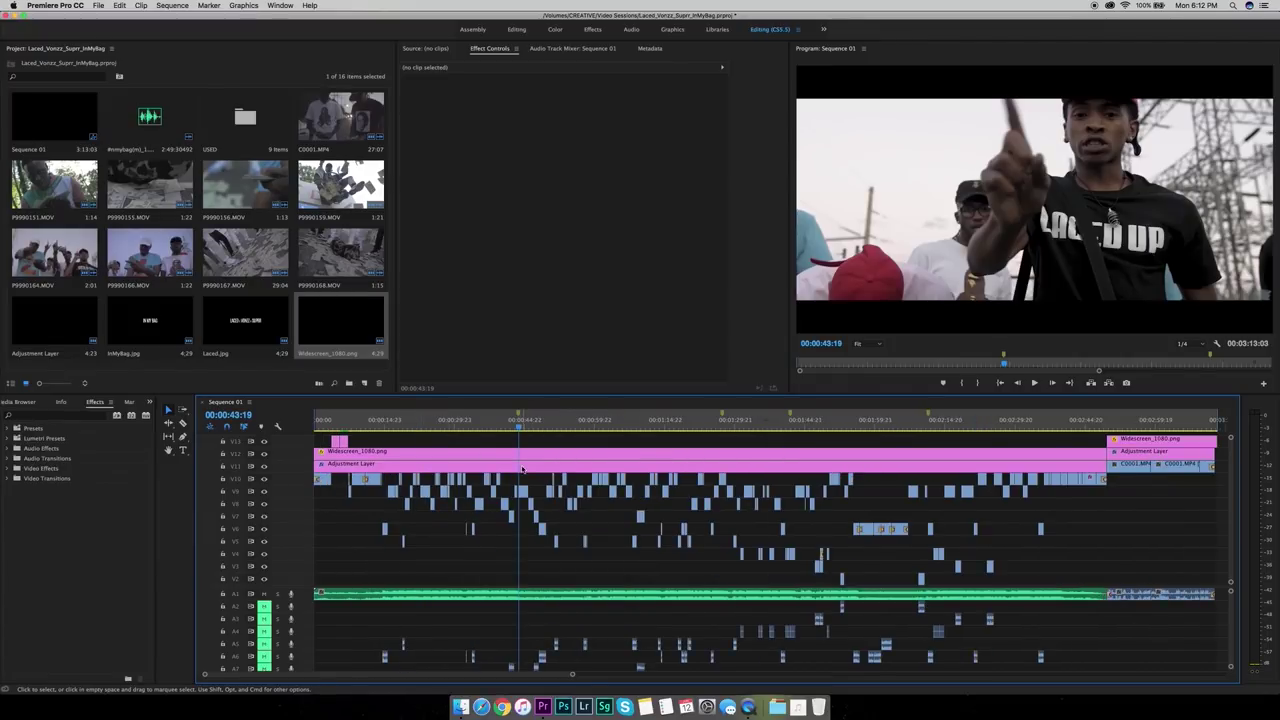
pyautogui.press('\\')
pyautogui.click(452, 468)
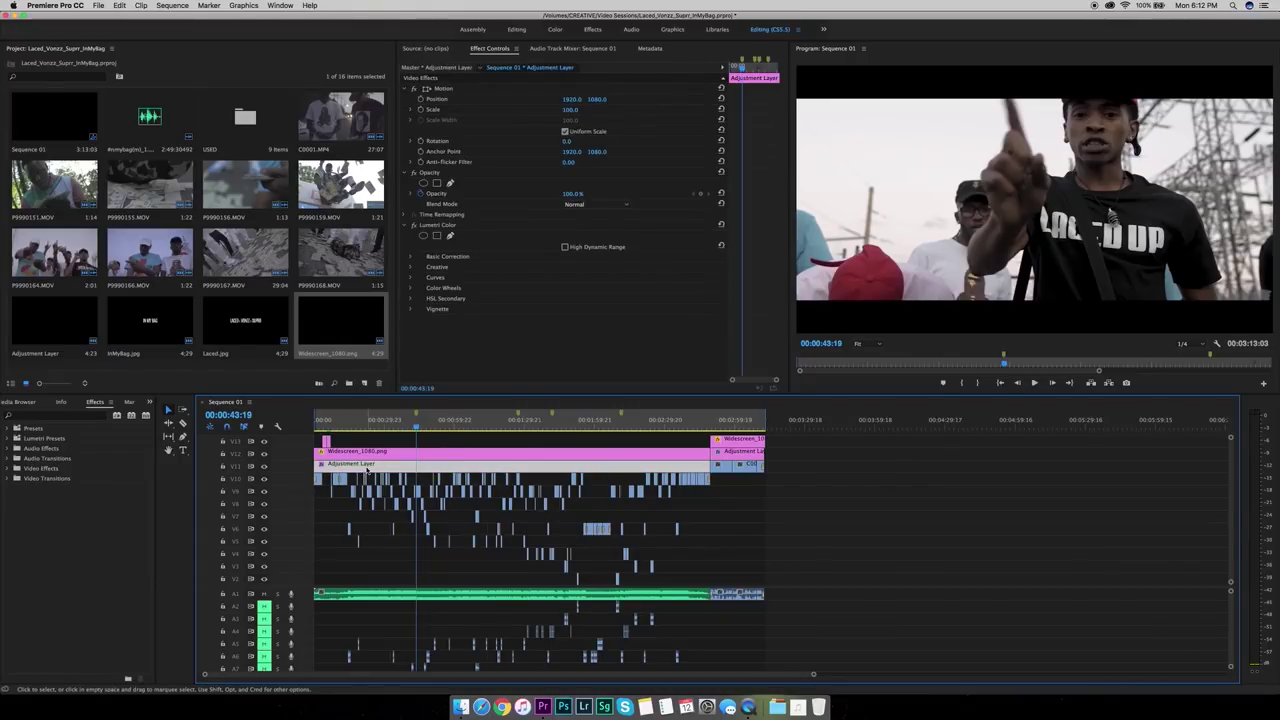
pyautogui.click(264, 467)
pyautogui.click(457, 426)
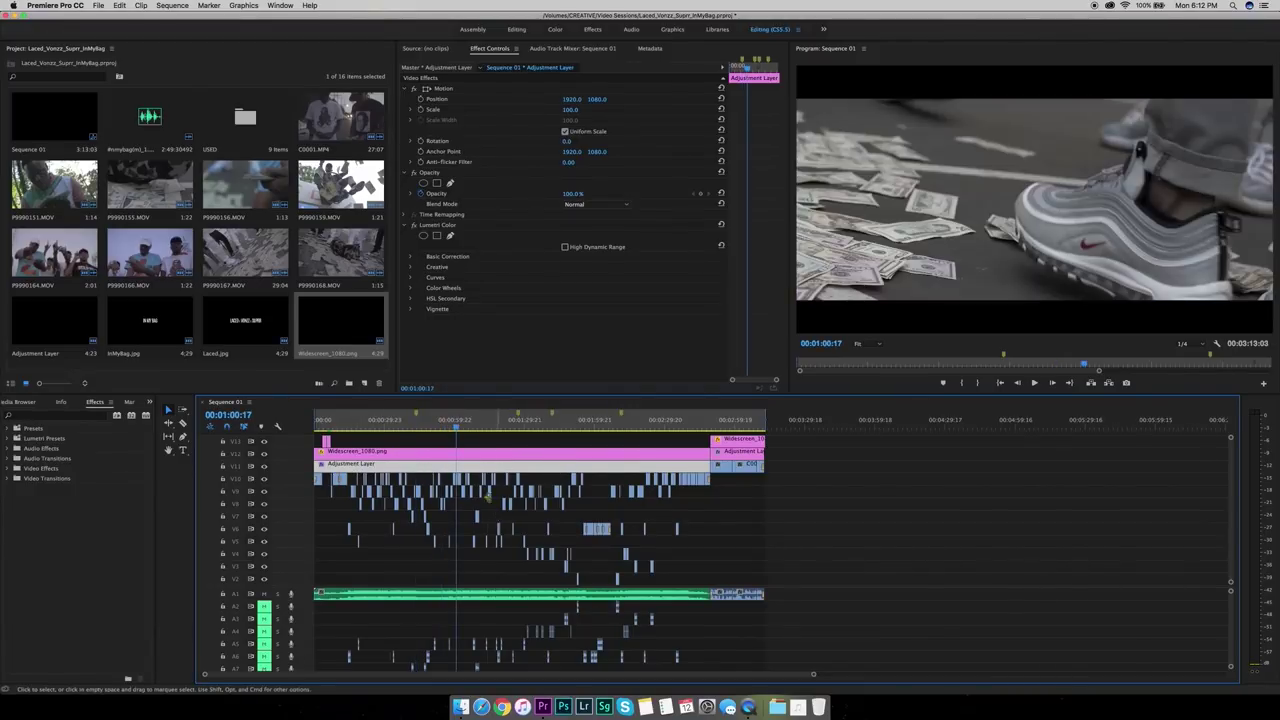
pyautogui.press('\\')
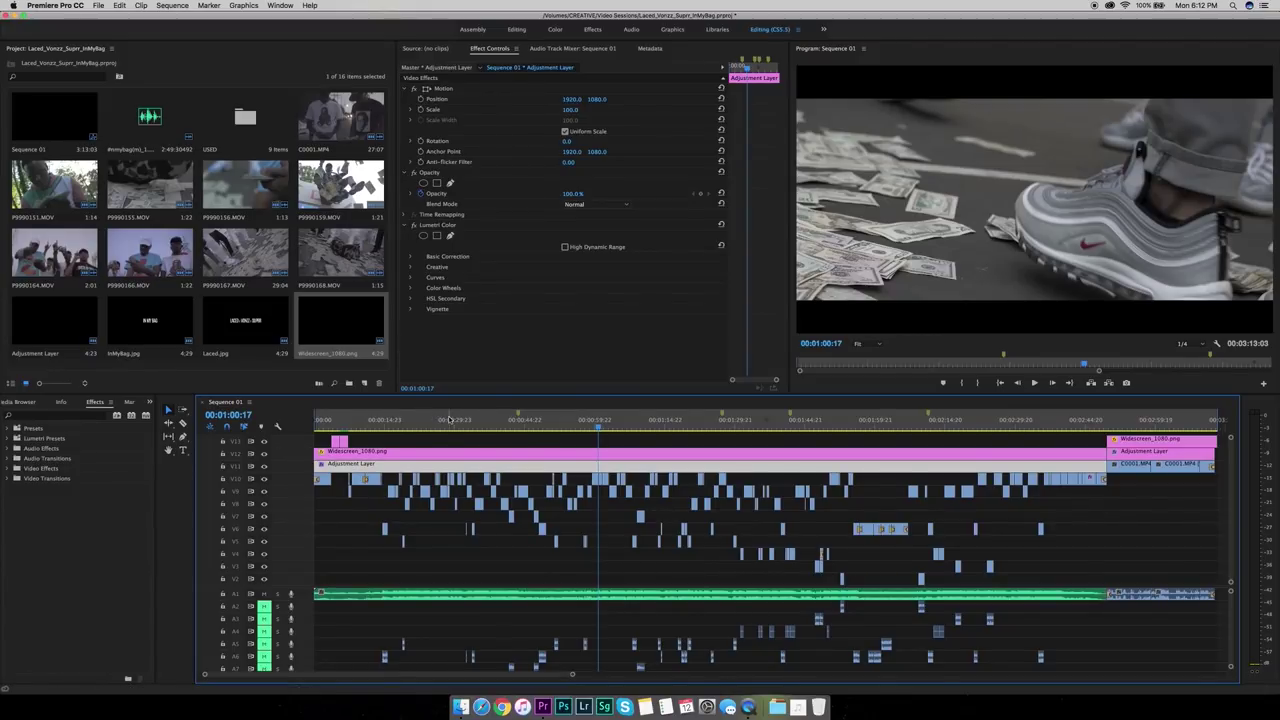
pyautogui.moveTo(1105, 464); pyautogui.dragTo(1105, 464)
pyautogui.moveTo(648, 464); pyautogui.dragTo(649, 464)
pyautogui.moveTo(1001, 471); pyautogui.dragTo(848, 470)
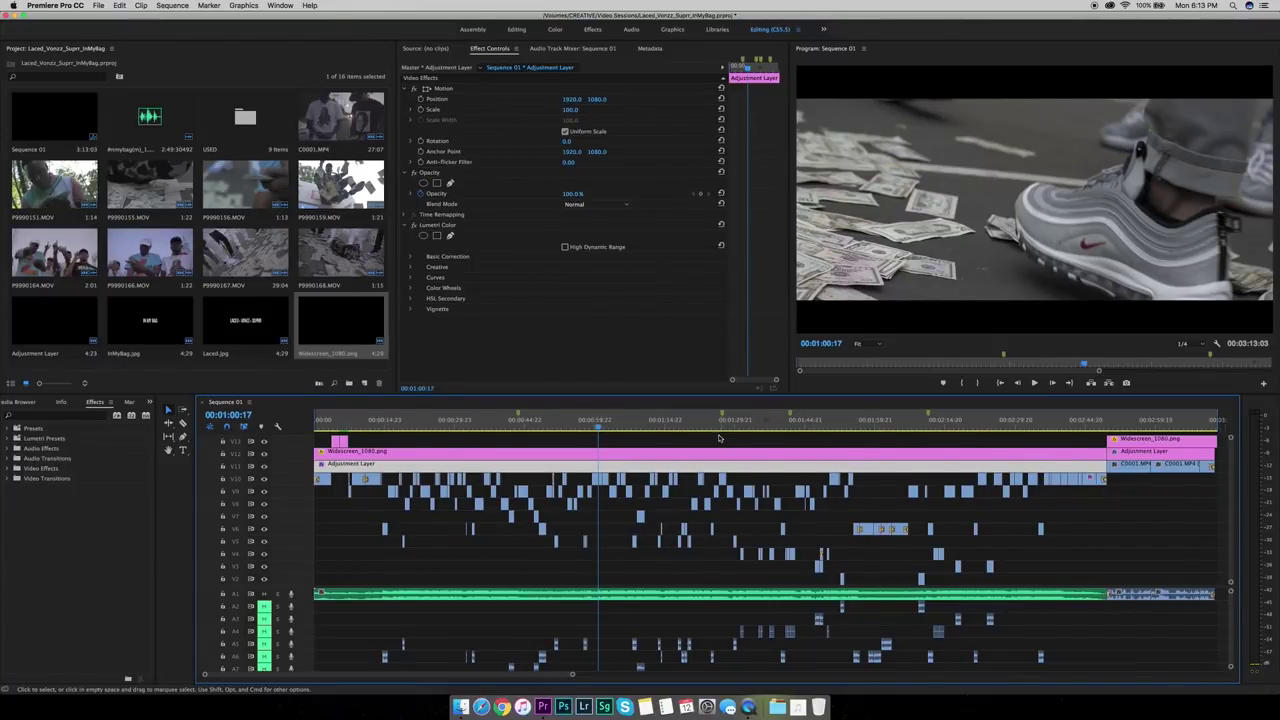
# Delete the long graded adjustment layer that lies over the main part of the sequence
pyautogui.click(746, 435)
pyautogui.click(636, 467)
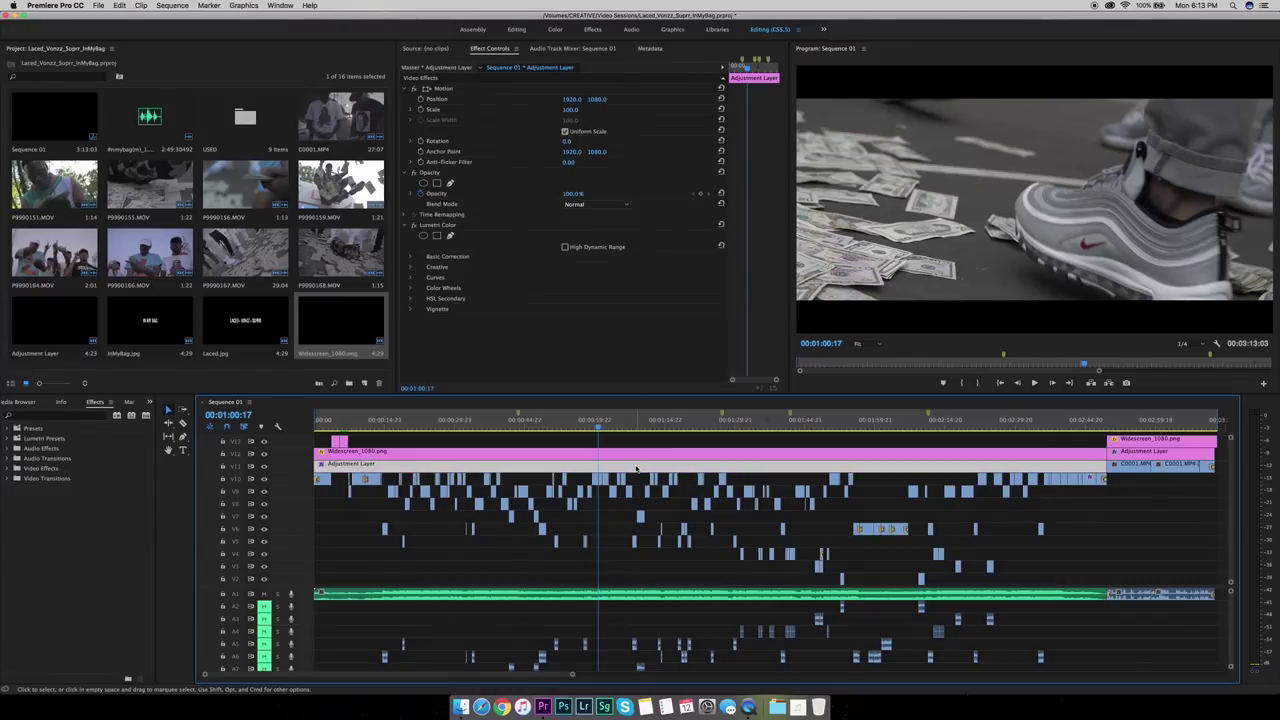
pyautogui.press('Delete')
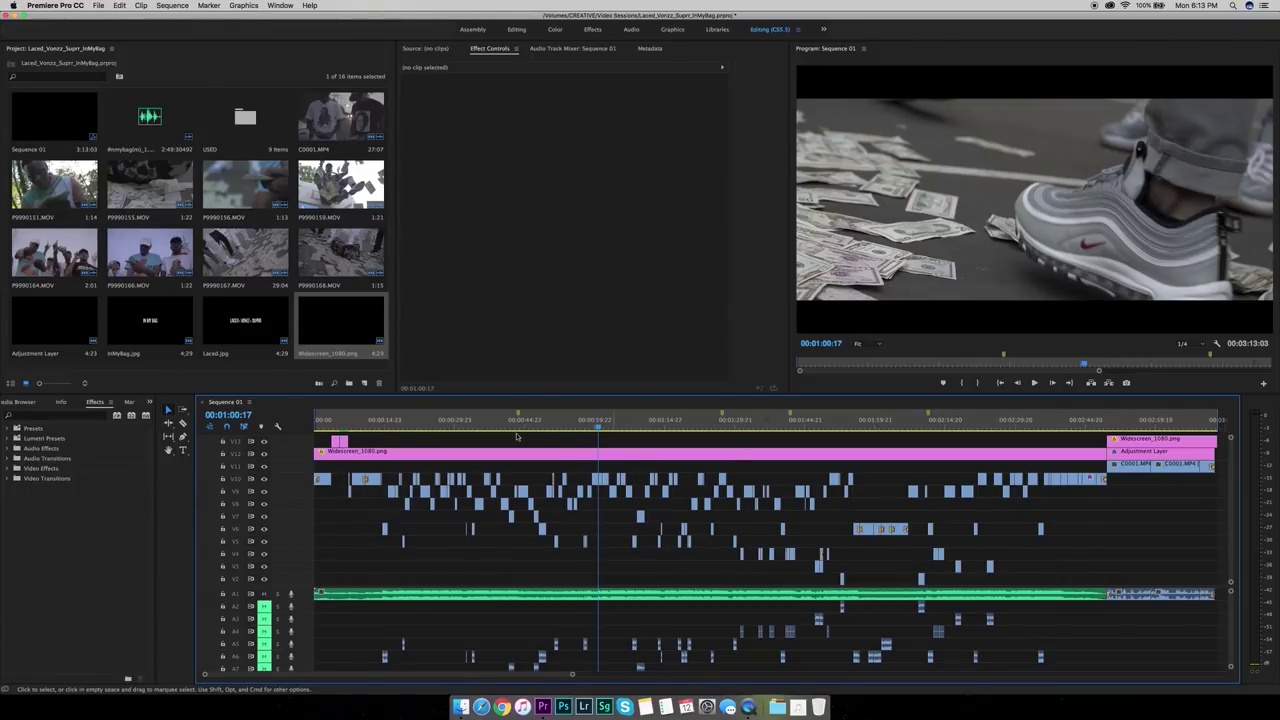
pyautogui.press('super+z')
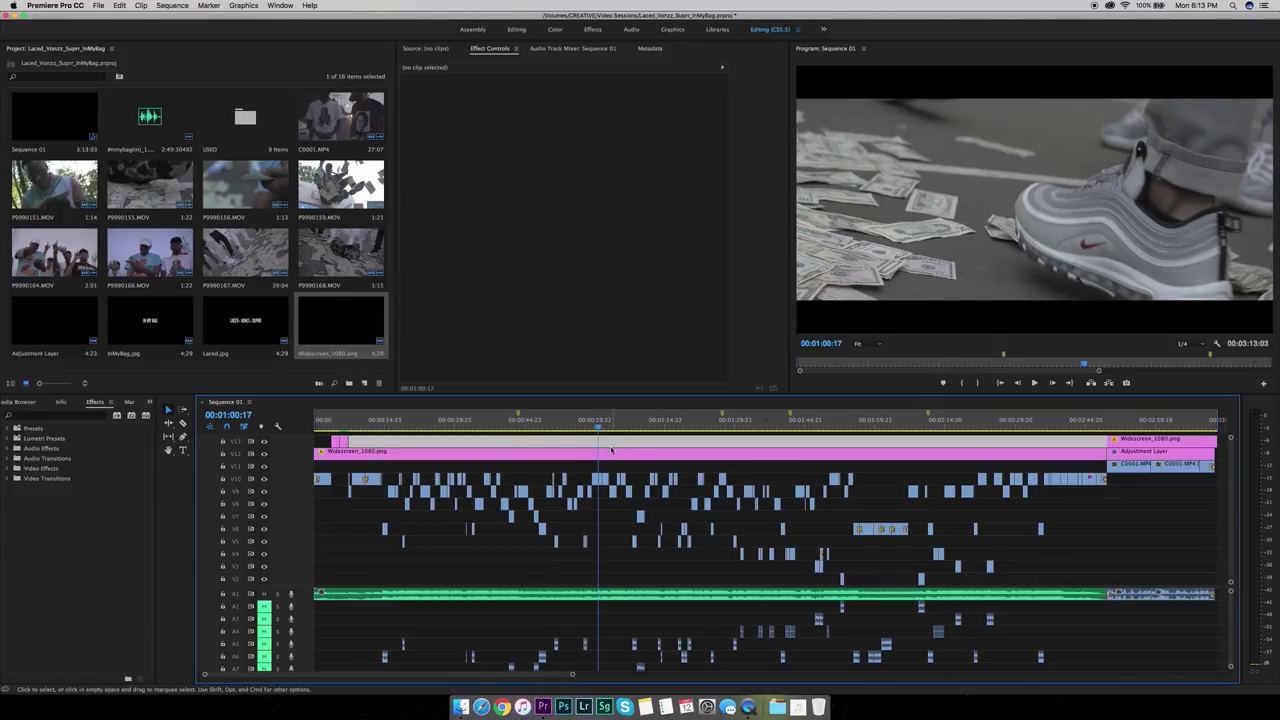
pyautogui.press('super+shift+z')
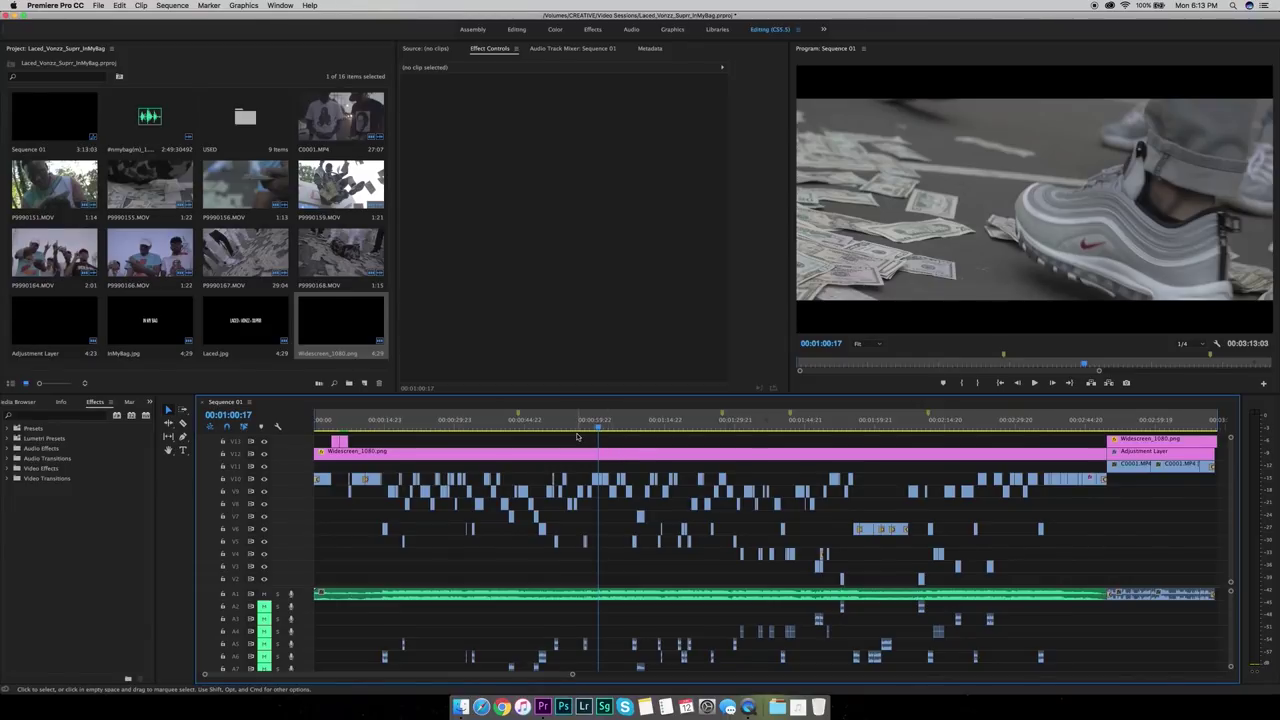
# Create a new 23.976 fps adjustment layer and place it on track V11 across the sequence up to the closing clips
pyautogui.scroll(1, 552, 470)
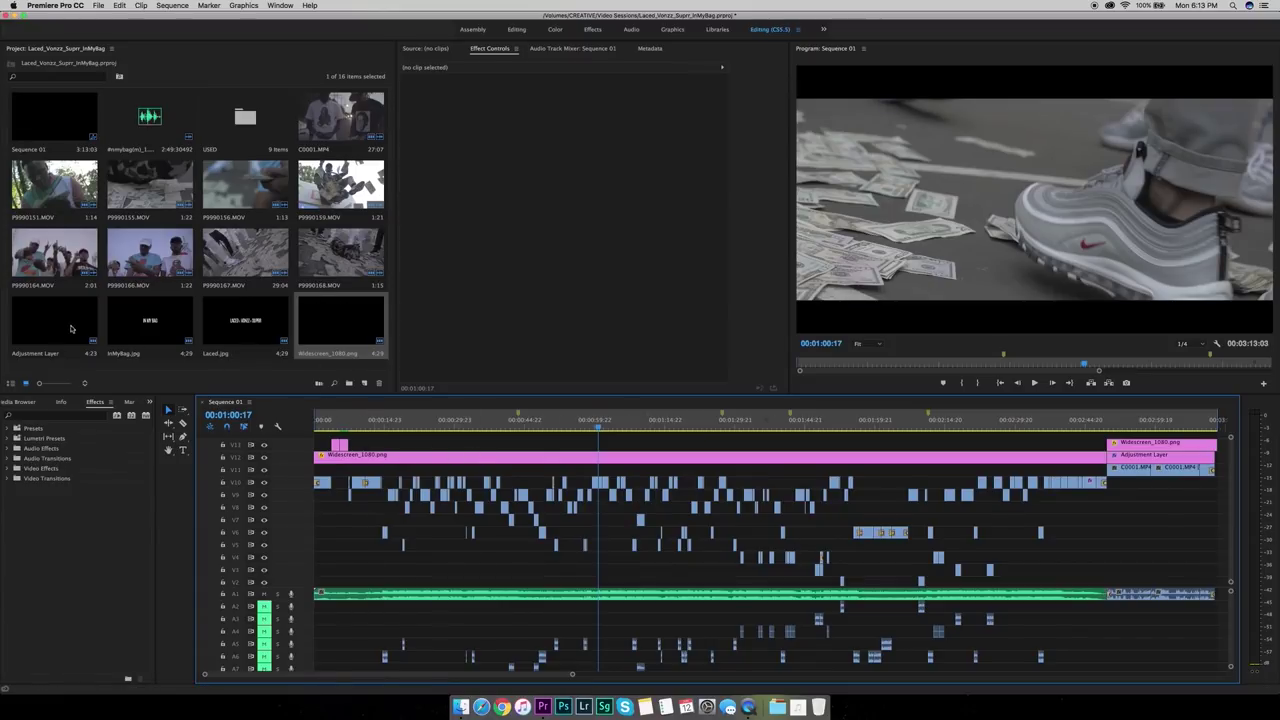
pyautogui.click(368, 390)
pyautogui.click(365, 384)
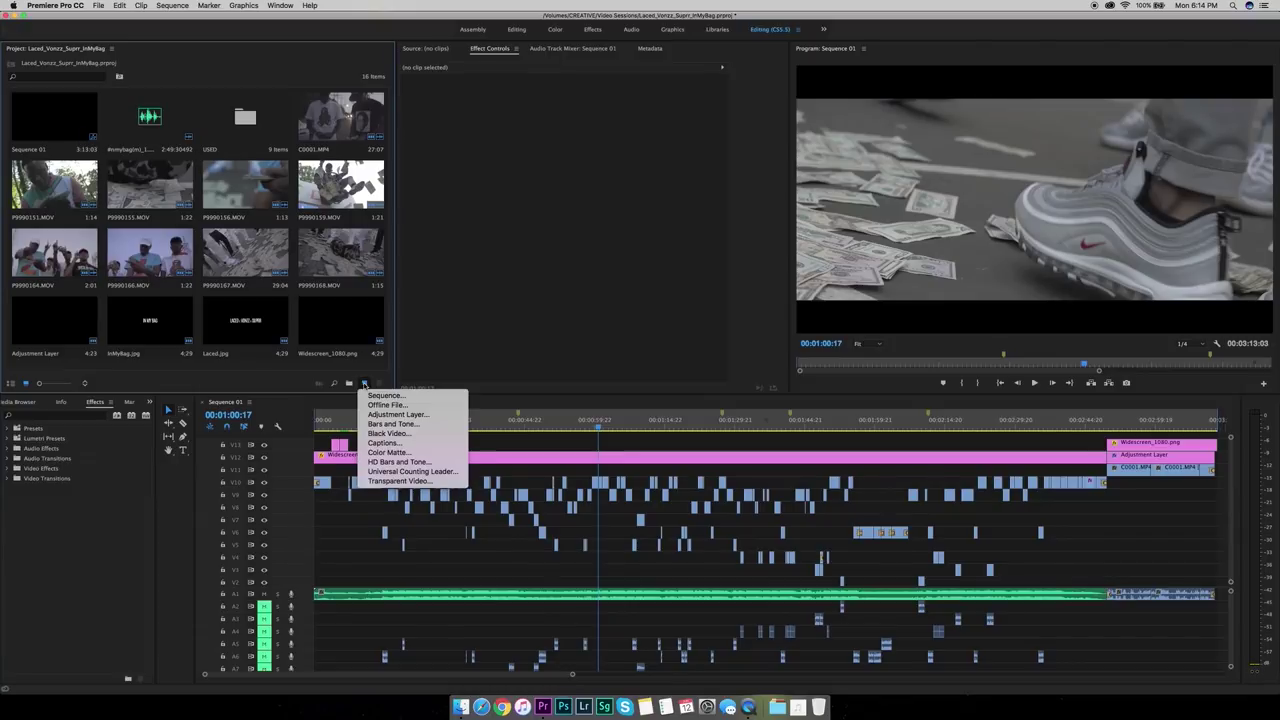
pyautogui.click(398, 414)
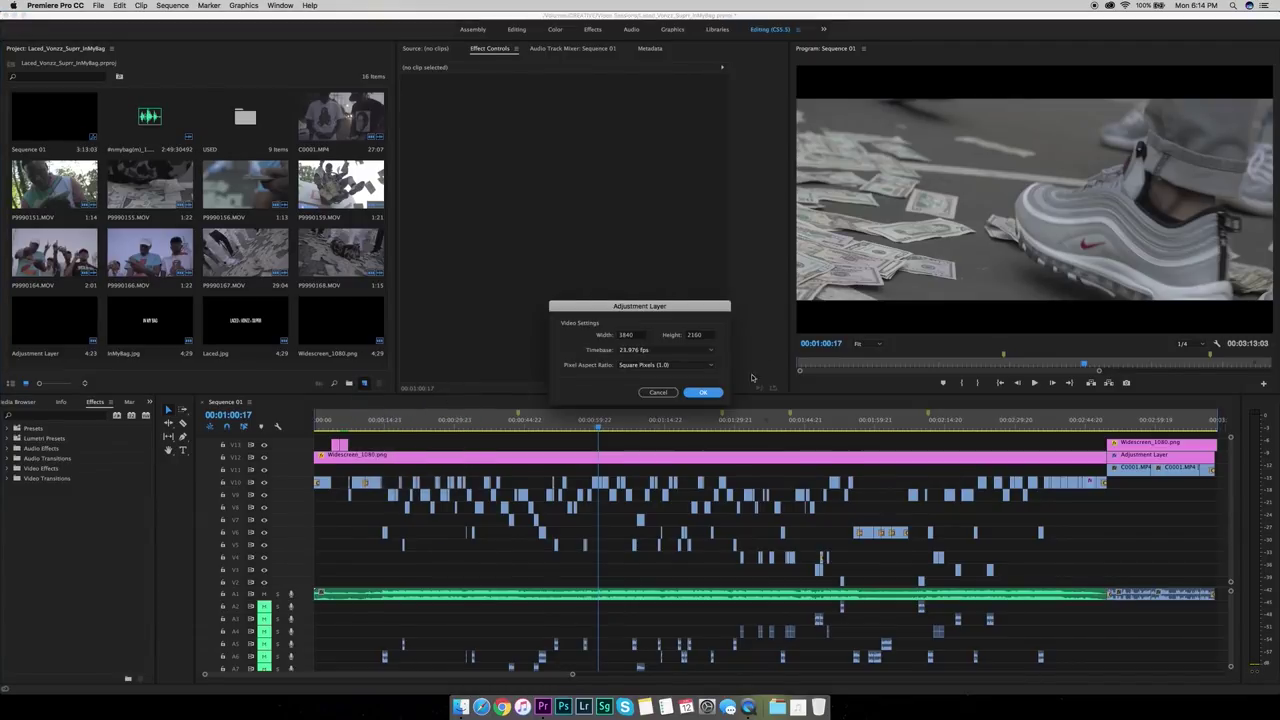
pyautogui.click(703, 393)
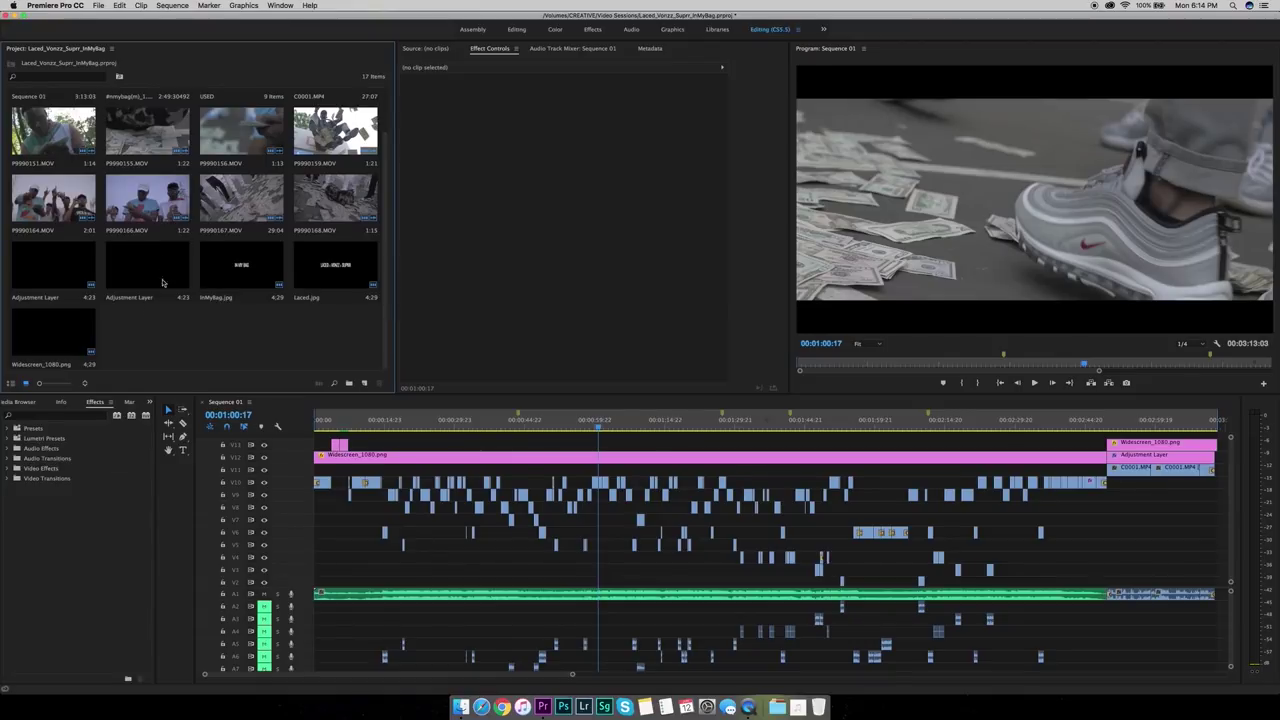
pyautogui.click(150, 266)
pyautogui.moveTo(143, 263); pyautogui.dragTo(1107, 470)
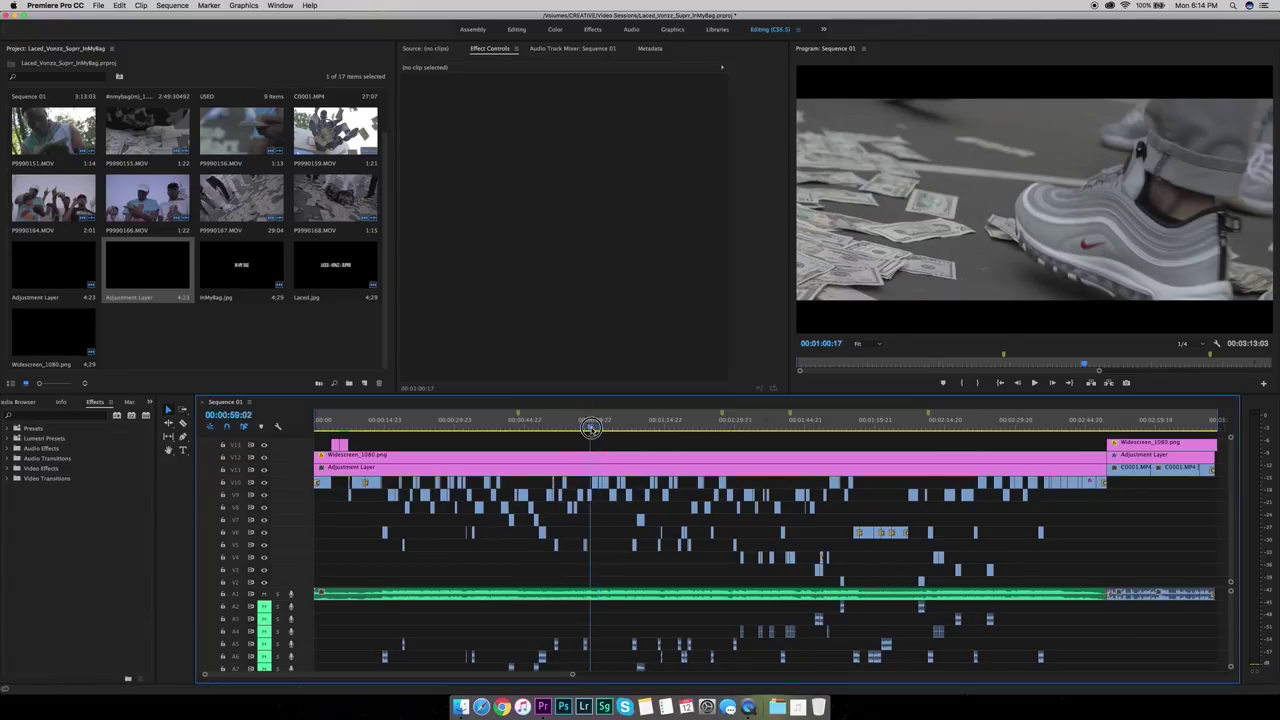
# Scrub through the sequence to look over the ungraded shots and pick a frame for grading
pyautogui.click(618, 426)
pyautogui.click(654, 426)
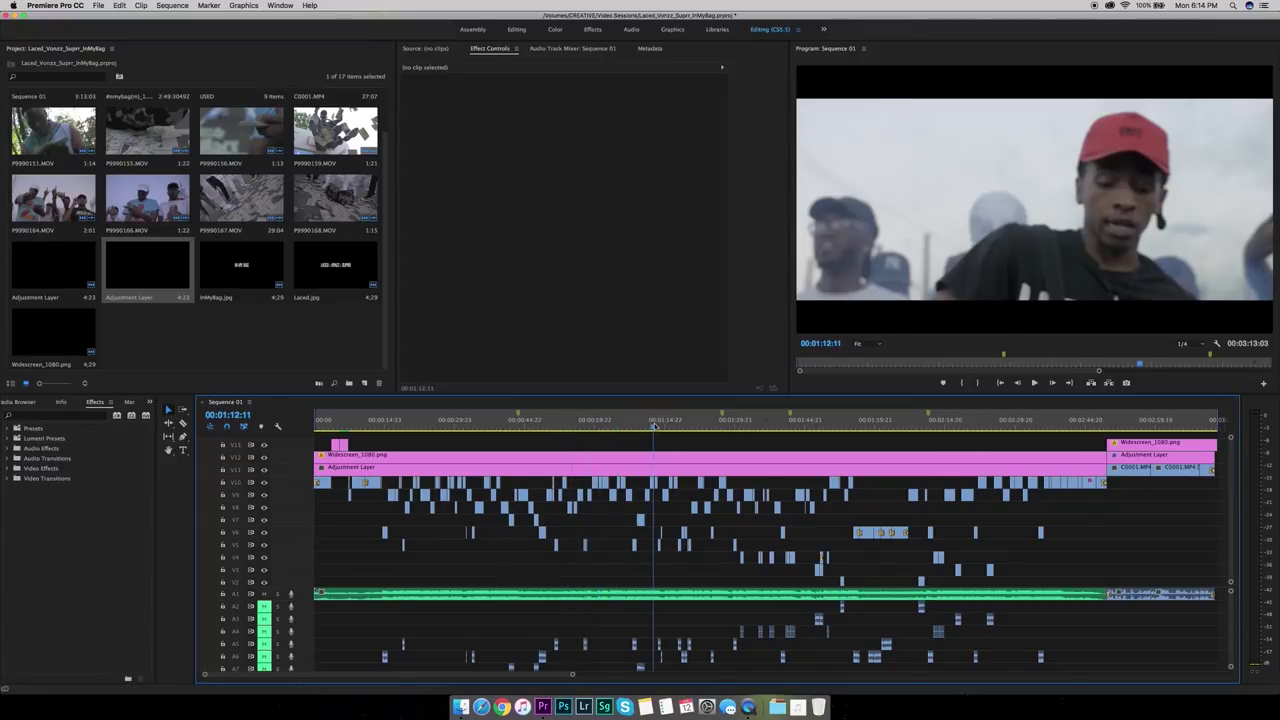
pyautogui.click(606, 426)
pyautogui.click(515, 426)
pyautogui.click(538, 427)
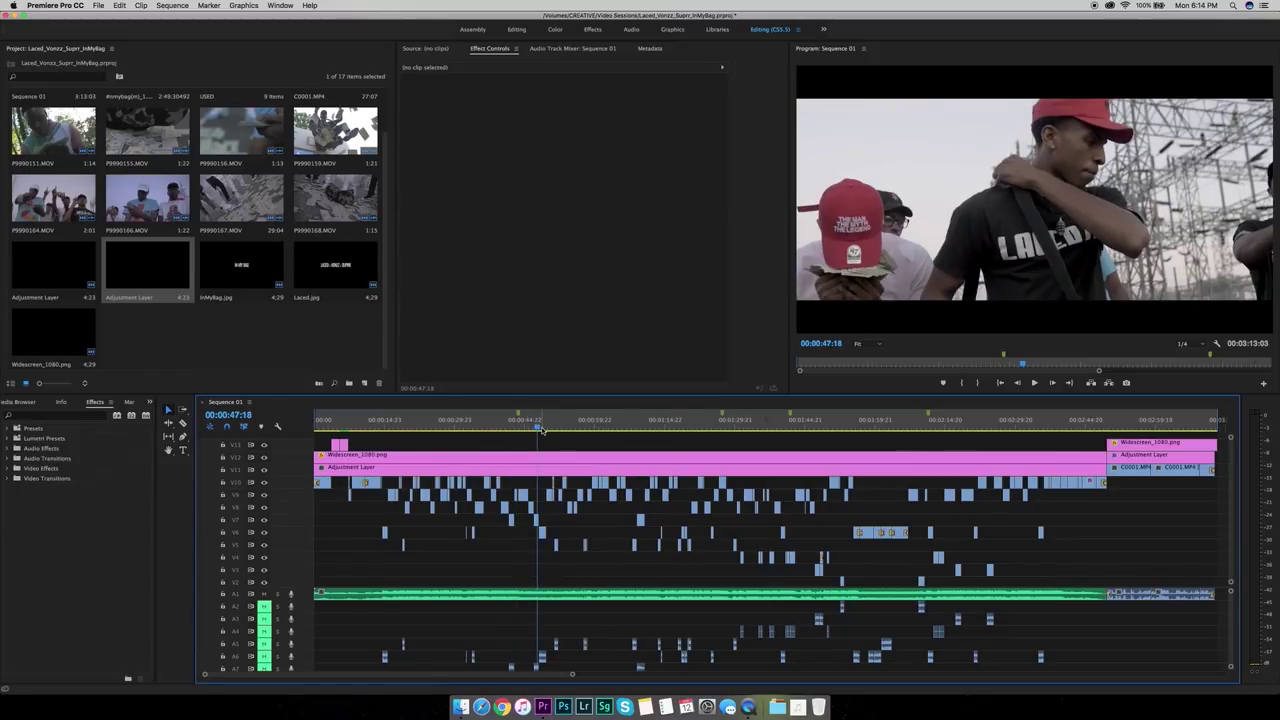
pyautogui.click(545, 427)
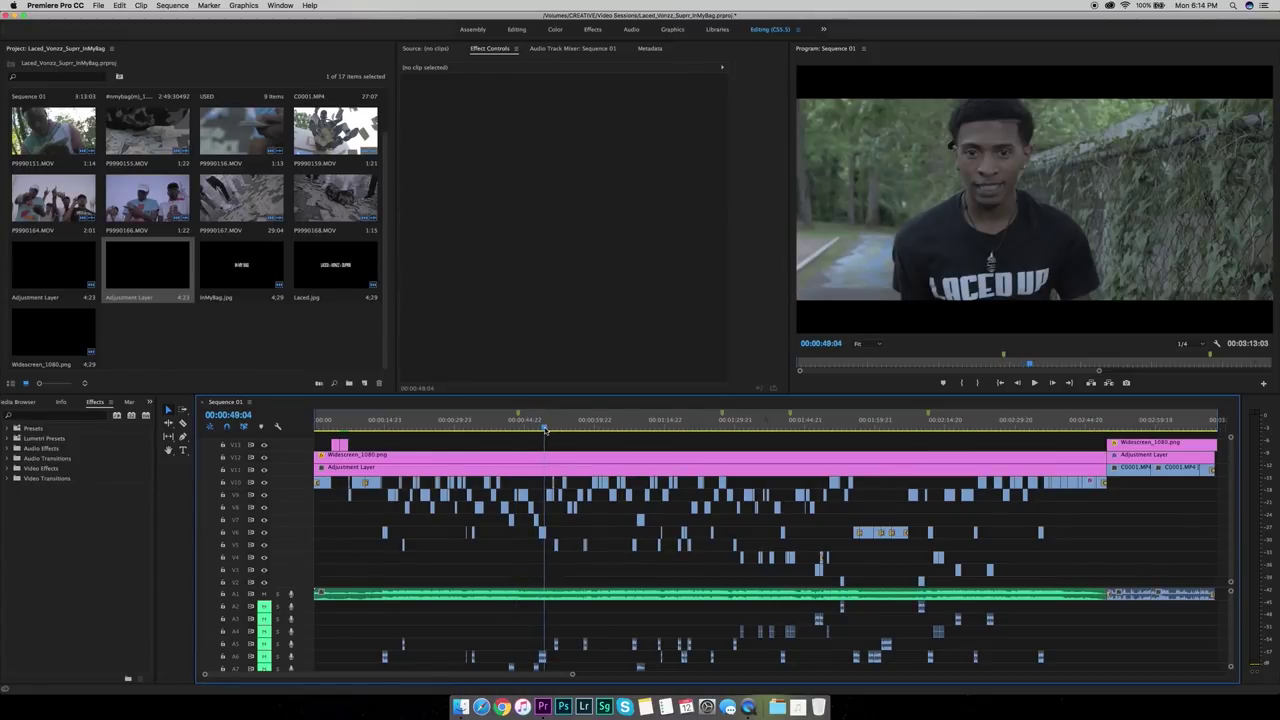
pyautogui.moveTo(545, 427); pyautogui.dragTo(526, 427)
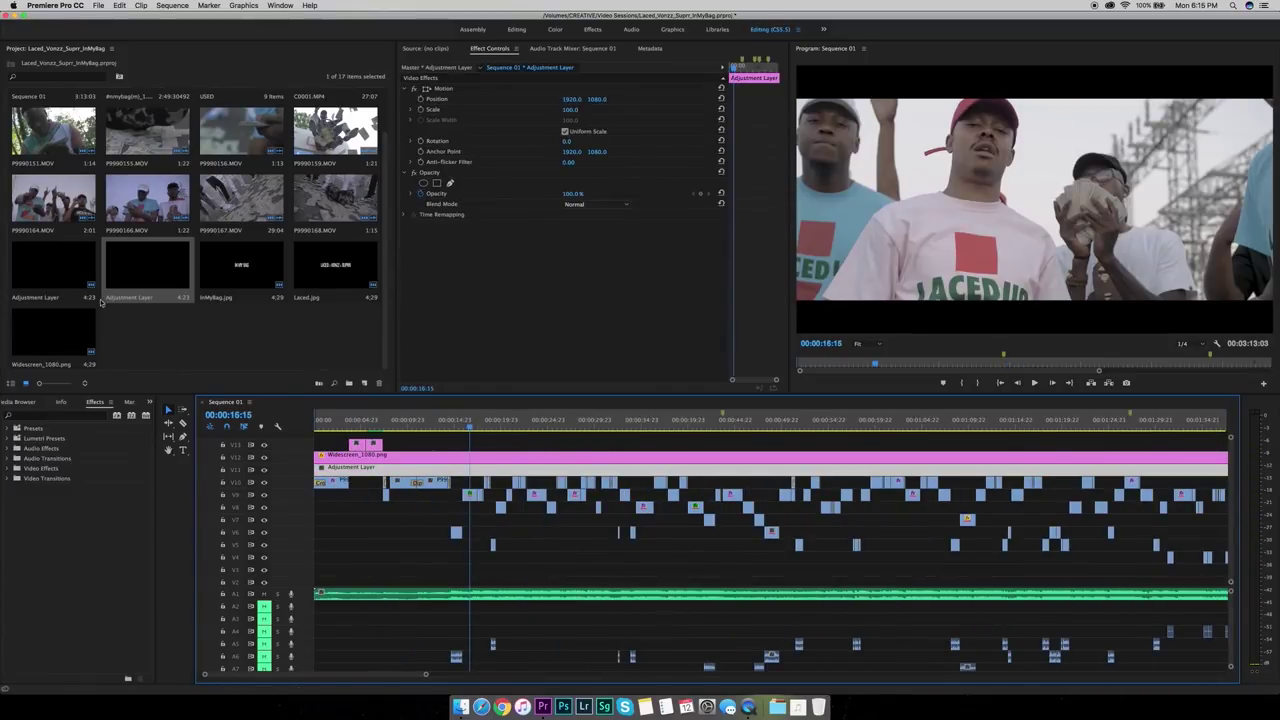
# Search the effects for "lumetri" and apply Lumetri Color to the new adjustment layer
pyautogui.click(64, 415)
pyautogui.write('lumetri')
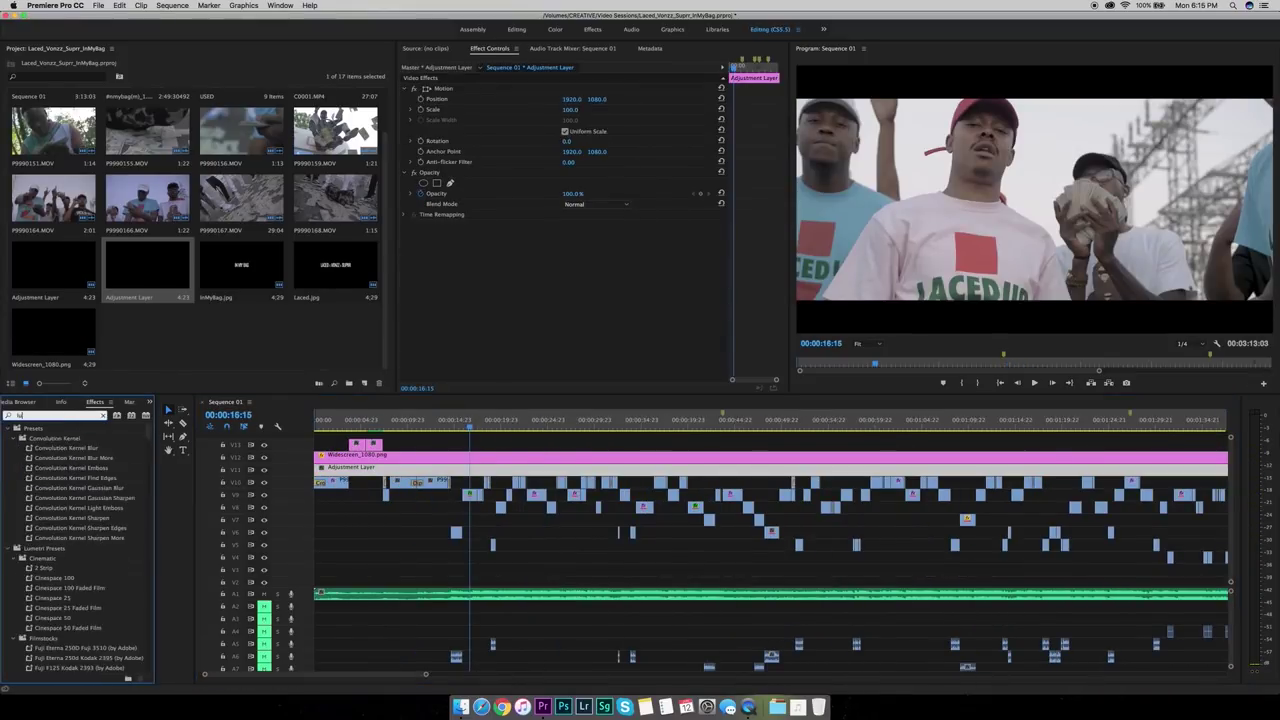
pyautogui.click(15, 438)
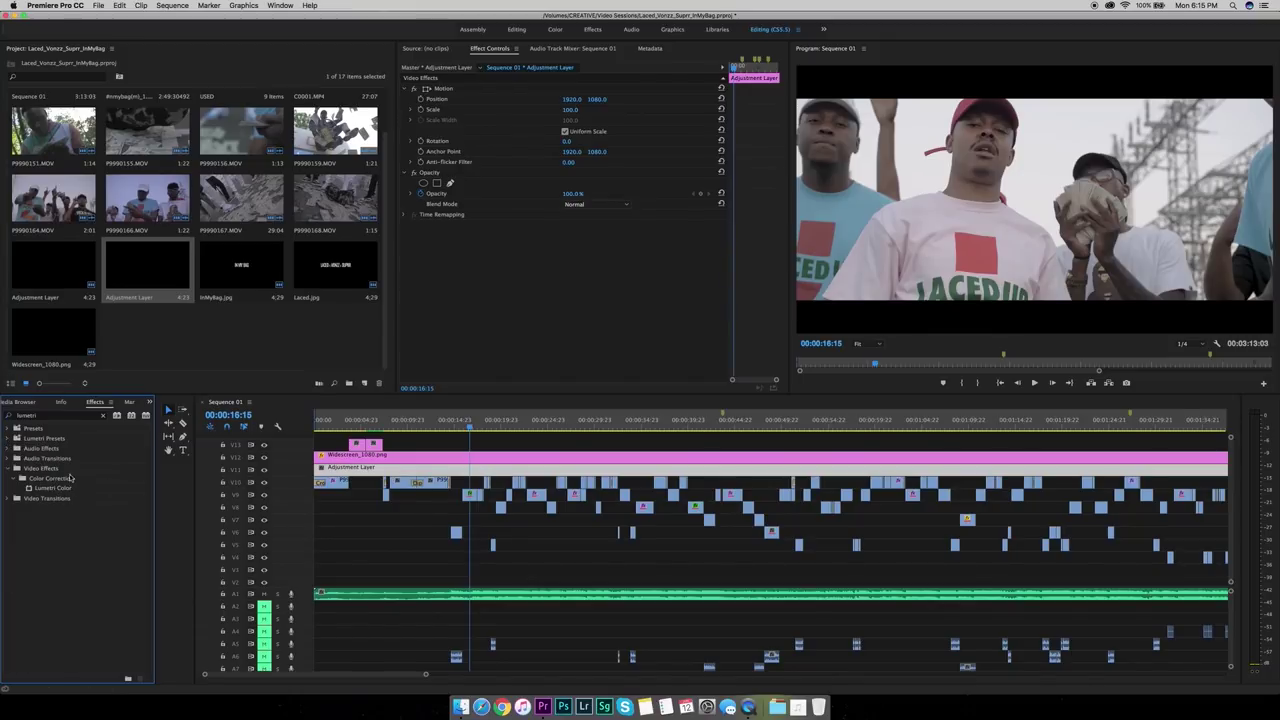
pyautogui.moveTo(47, 491); pyautogui.dragTo(514, 281)
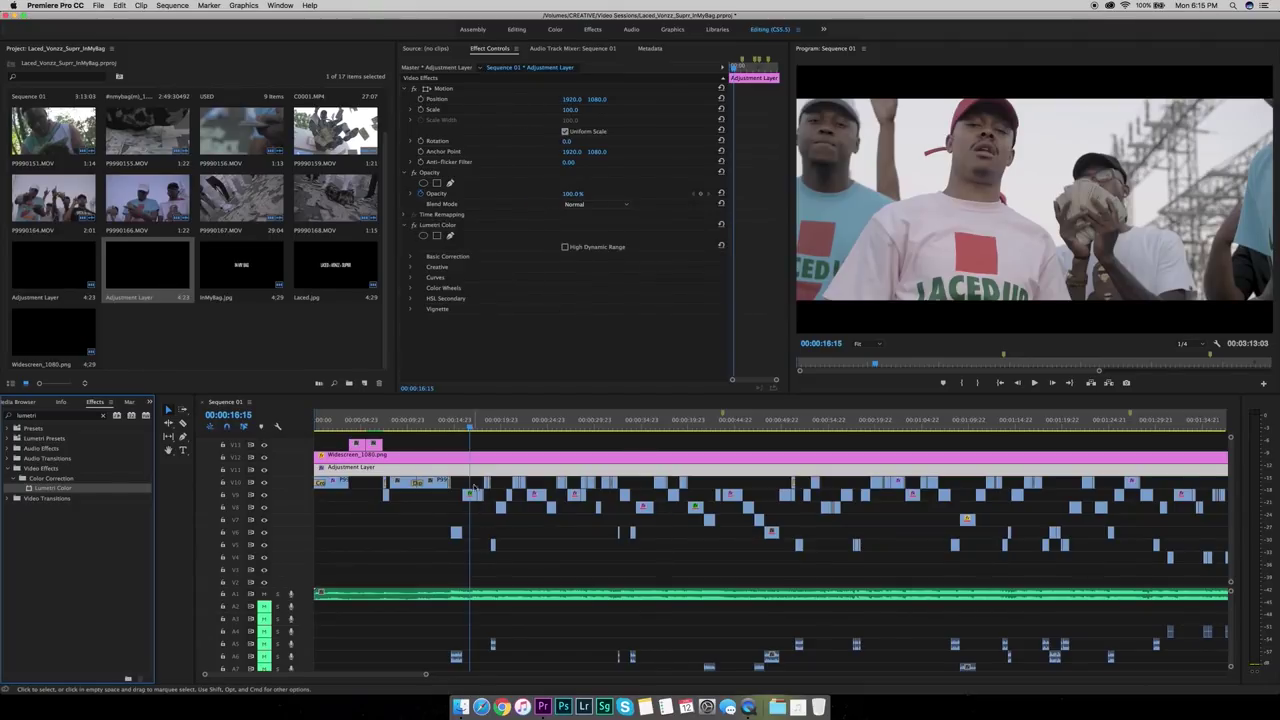
pyautogui.click(480, 467)
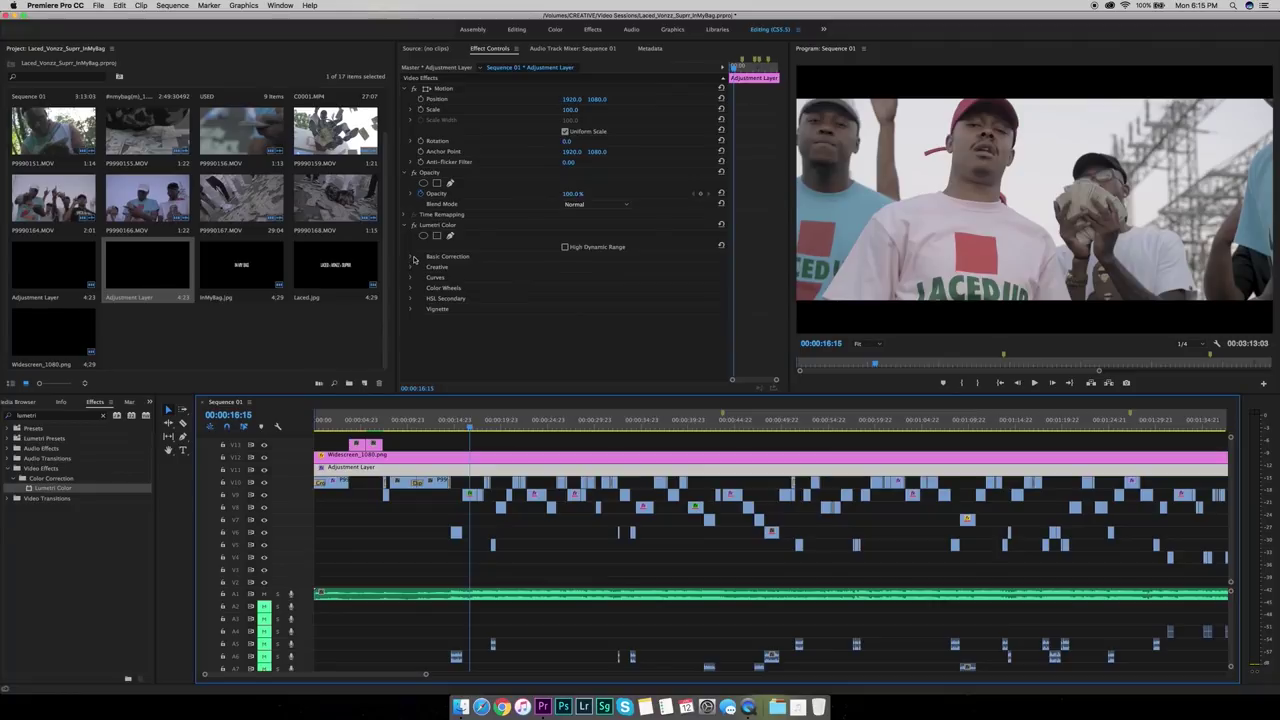
# Switch to the Color workspace and enlarge the program monitor and the Lumetri Color controls
pyautogui.click(555, 30)
pyautogui.moveTo(594, 248); pyautogui.dragTo(802, 279)
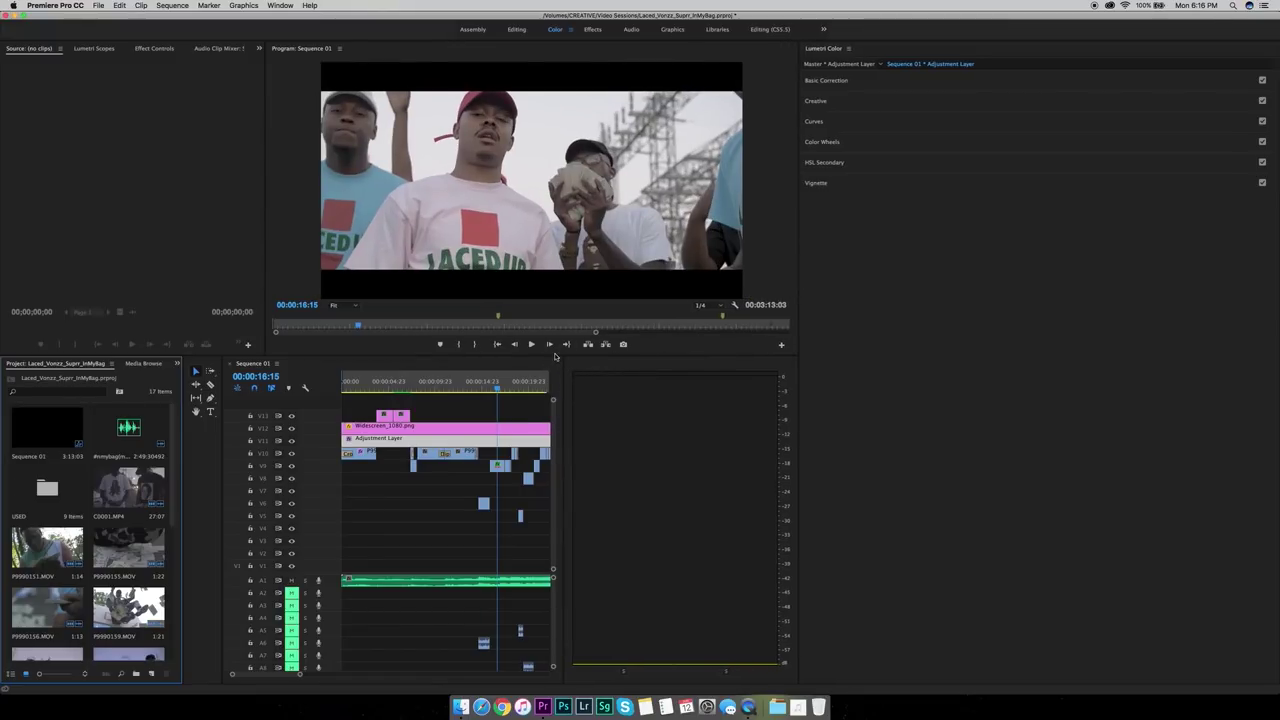
pyautogui.moveTo(552, 355); pyautogui.dragTo(553, 413)
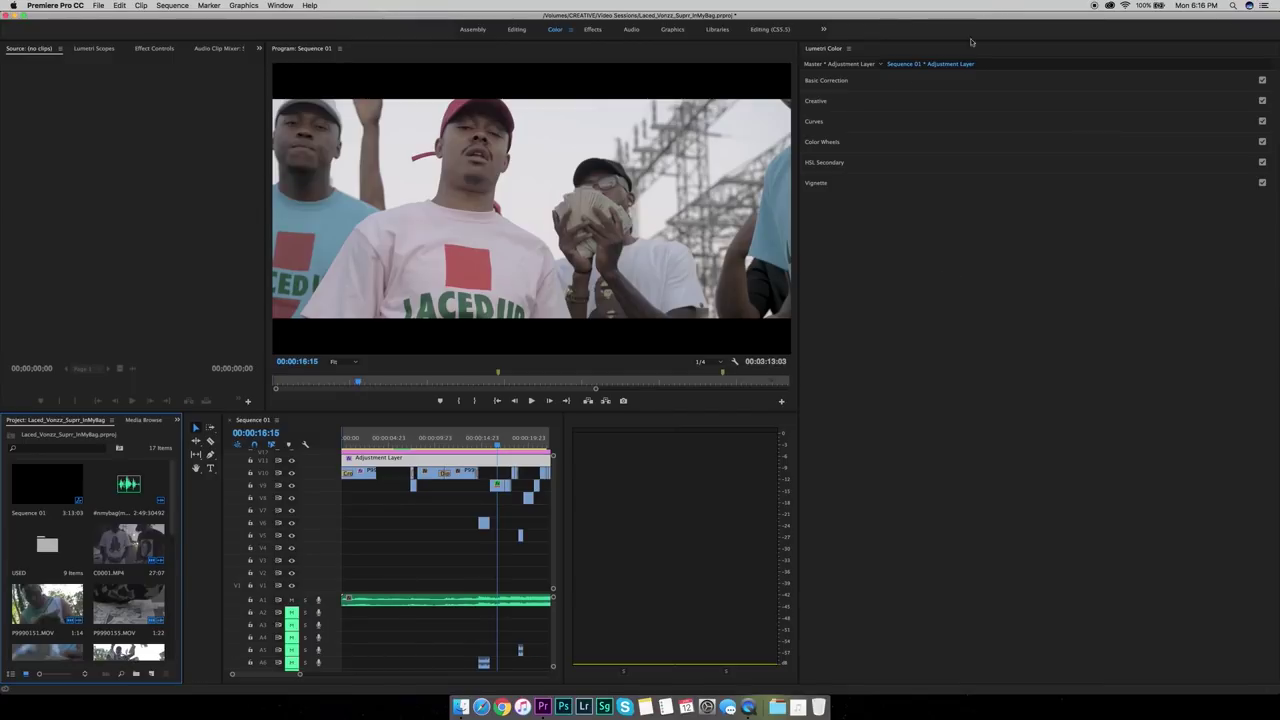
# In Basic Correction, set contrast to about 46.8, highlights to -14.6, shadows to 6.2, whites to 12 and blacks to -68.8
pyautogui.click(892, 79)
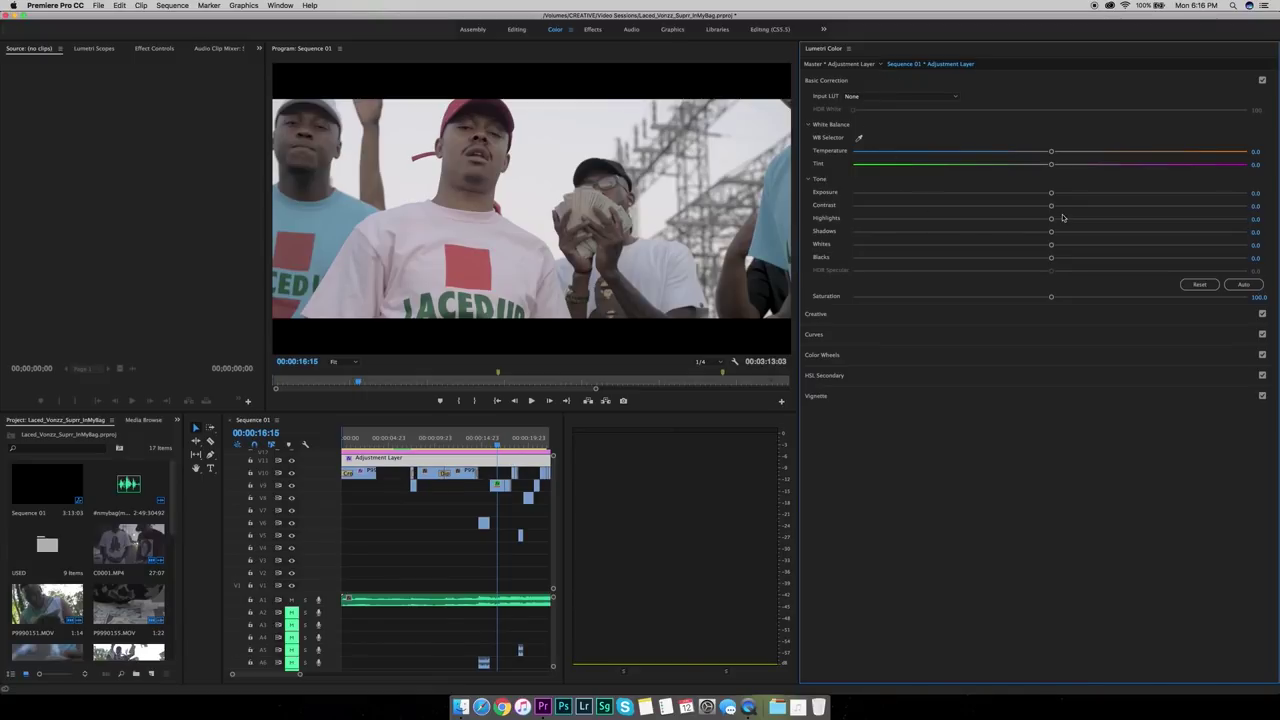
pyautogui.moveTo(1051, 207); pyautogui.dragTo(1125, 207)
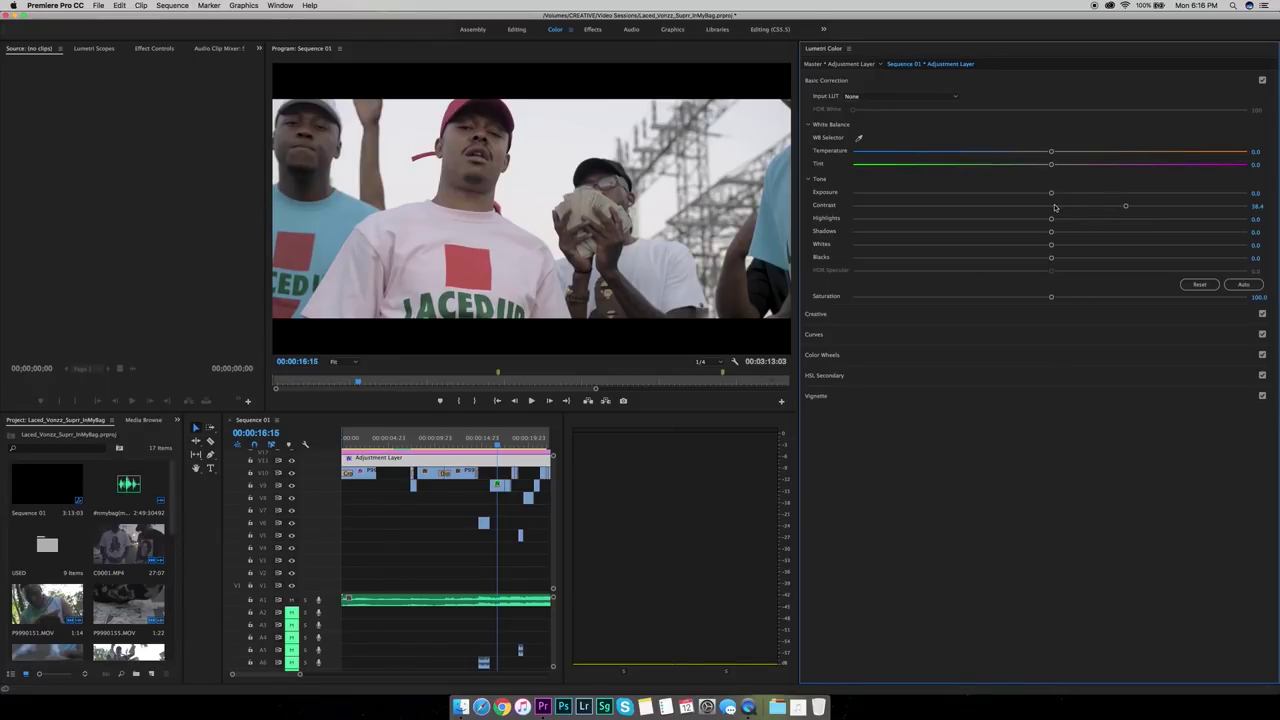
pyautogui.moveTo(1126, 206); pyautogui.dragTo(1143, 206)
pyautogui.moveTo(1051, 219); pyautogui.dragTo(1073, 245)
pyautogui.moveTo(1052, 234); pyautogui.dragTo(1063, 234)
pyautogui.moveTo(1051, 257); pyautogui.dragTo(908, 259)
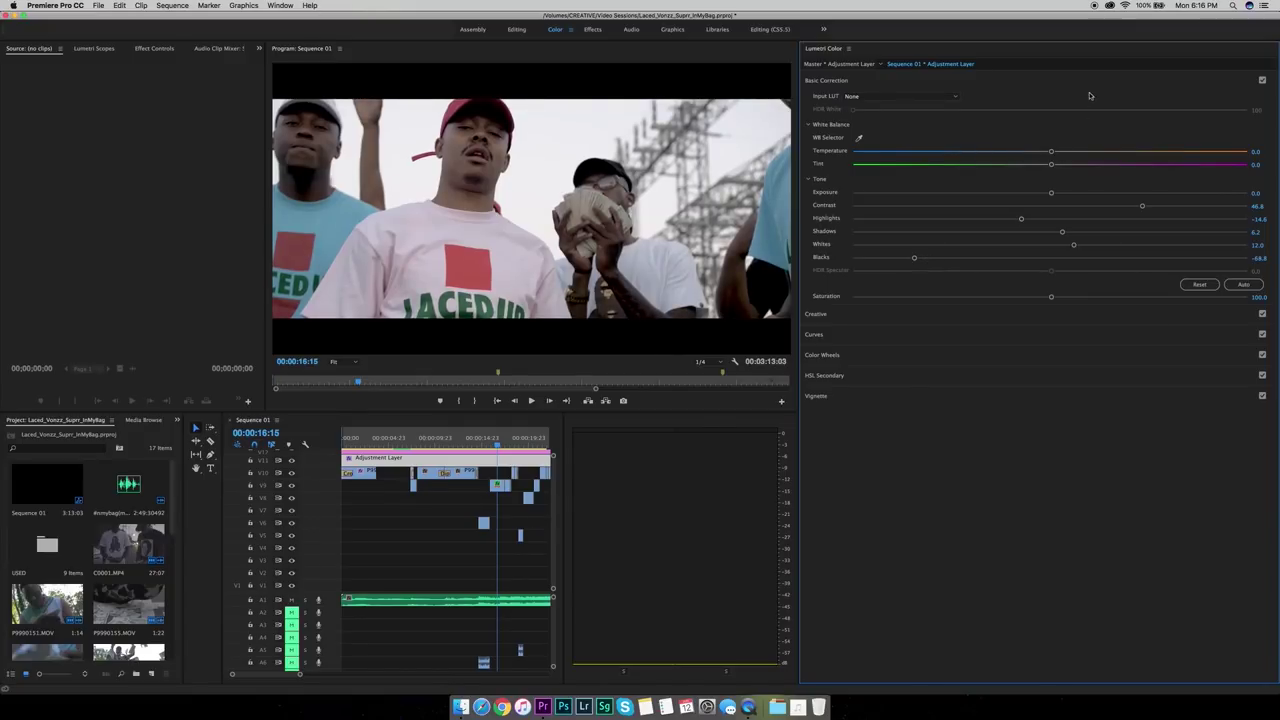
# Warm the temperature to about 6.7, lower highlights to about -38.1 and nudge the exposure slightly
pyautogui.moveTo(1051, 153)
pyautogui.mouseDown()
pyautogui.moveTo(1022, 154)
pyautogui.moveTo(1068, 156)
pyautogui.moveTo(1018, 155)
pyautogui.moveTo(1062, 156)
pyautogui.mouseUp()
pyautogui.moveTo(1007, 222); pyautogui.dragTo(975, 219)
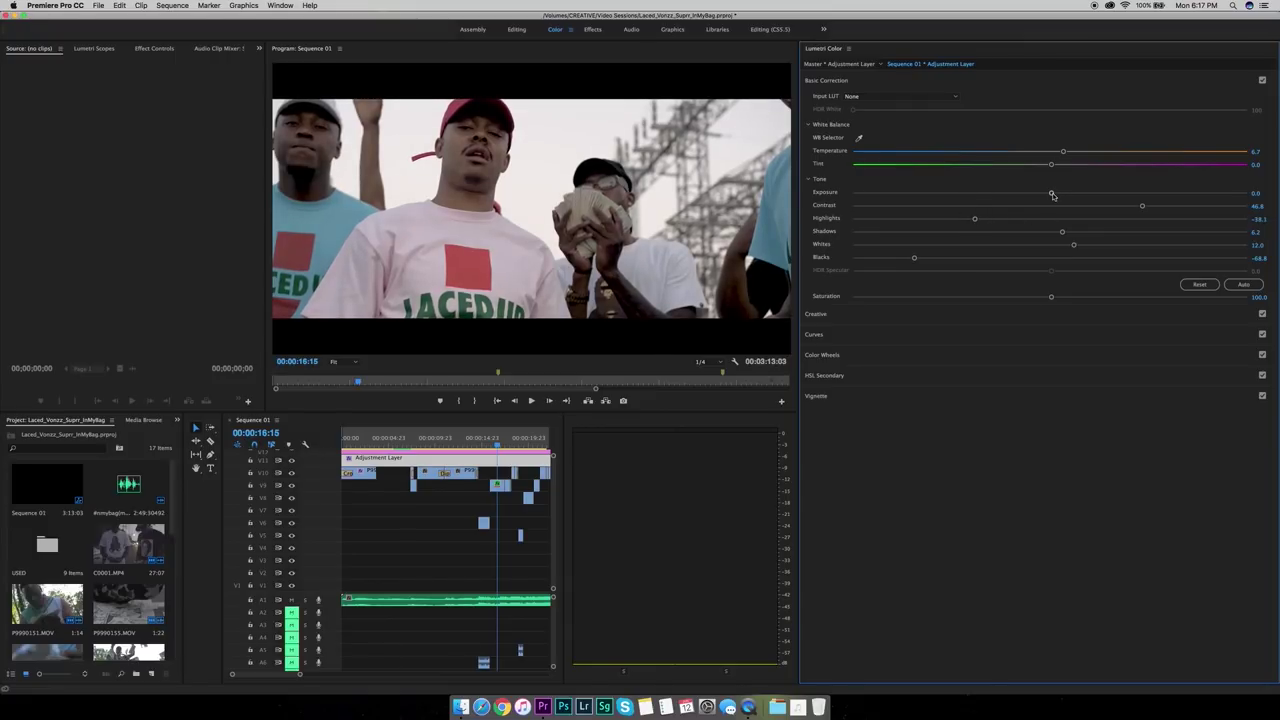
pyautogui.moveTo(1052, 195); pyautogui.dragTo(1054, 195)
# In the Creative section, set faded film to about 20 and sharpen to 15
pyautogui.click(913, 316)
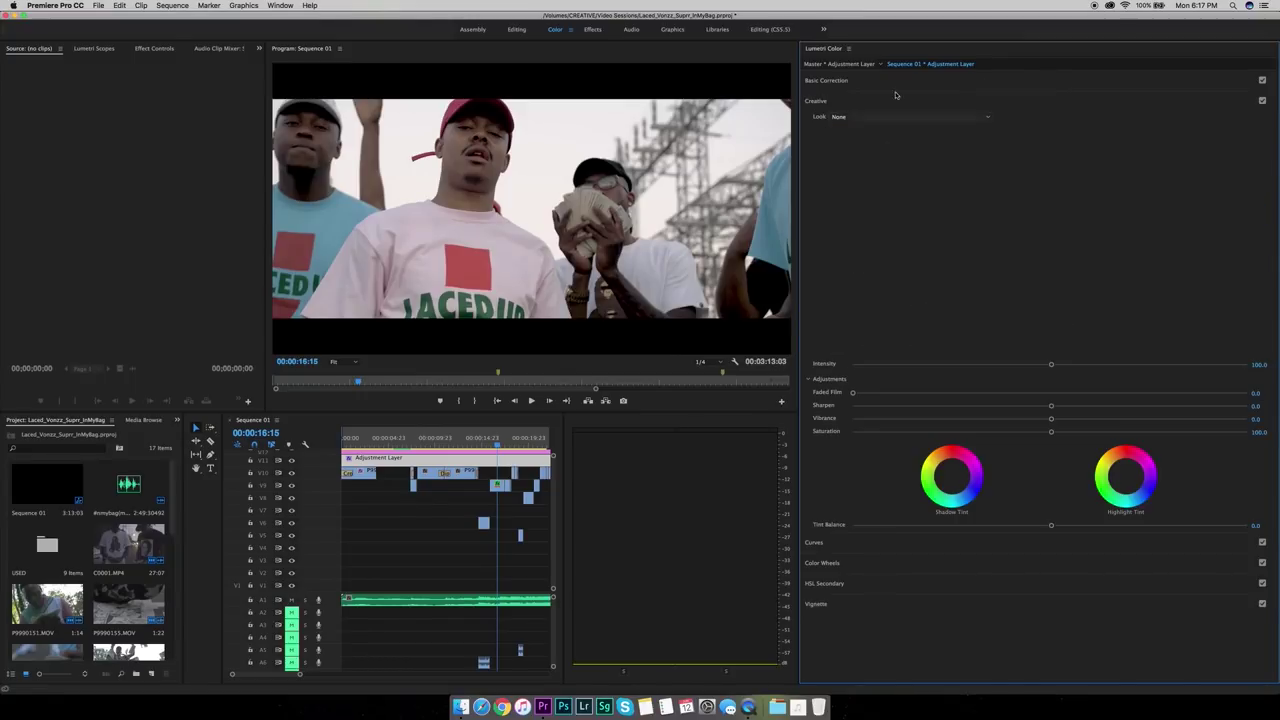
pyautogui.moveTo(853, 392); pyautogui.dragTo(930, 394)
pyautogui.moveTo(1051, 408); pyautogui.dragTo(1062, 406)
pyautogui.click(1258, 406)
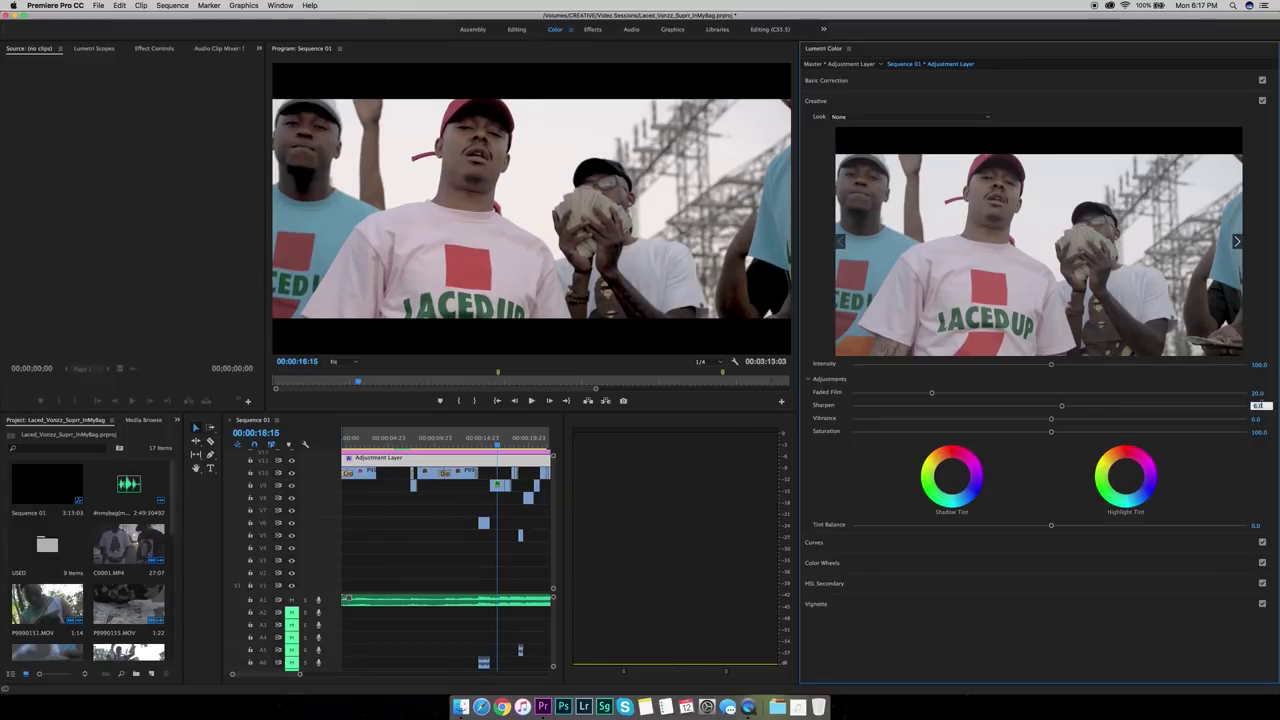
pyautogui.write('15')
pyautogui.press('Return')
# Set the Creative vibrance to -30 and saturation to 120
pyautogui.moveTo(1051, 420); pyautogui.dragTo(1083, 433)
pyautogui.click(1258, 419)
pyautogui.write('-30')
pyautogui.press('Return')
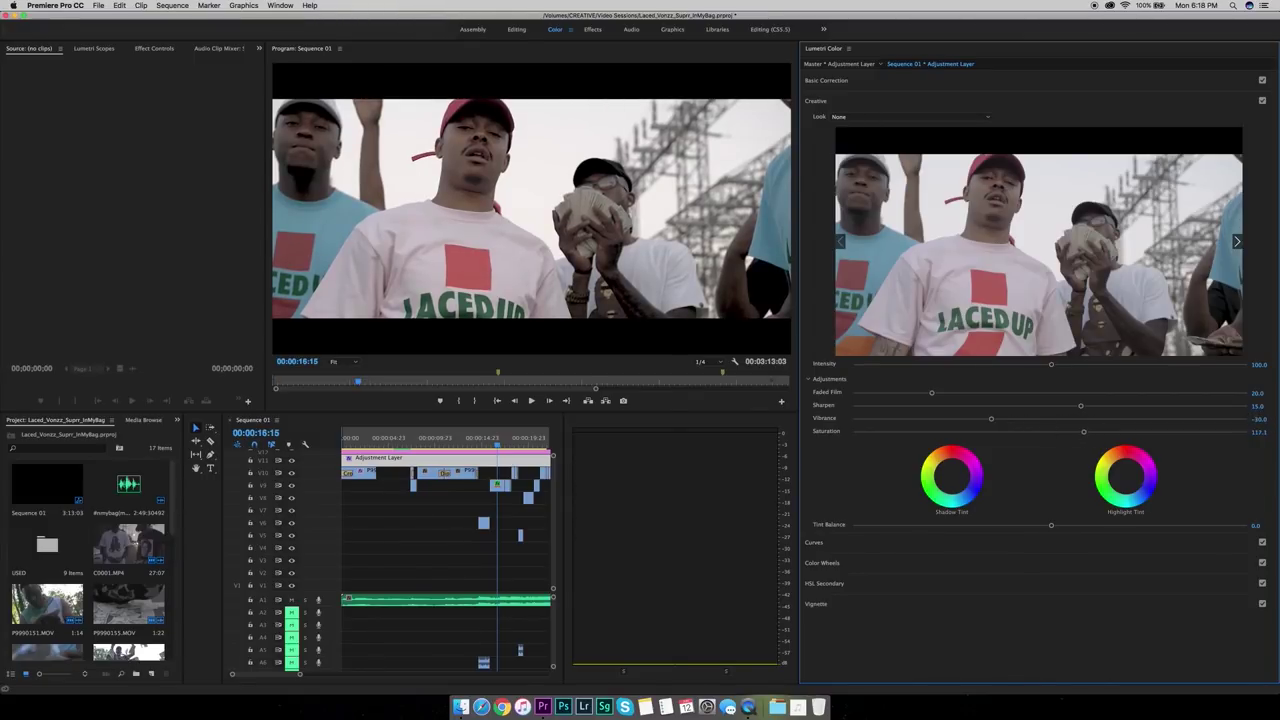
pyautogui.click(1258, 433)
pyautogui.write('120')
pyautogui.press('Return')
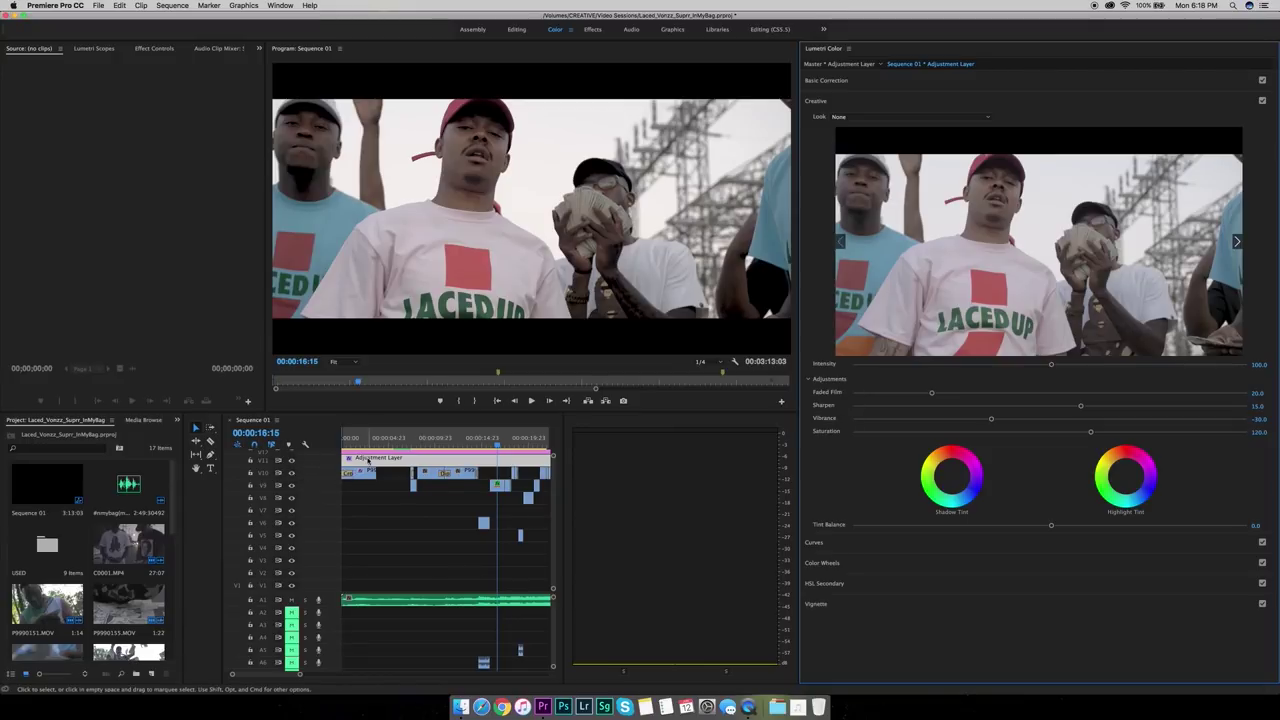
# Toggle the visibility of track V11 repeatedly to compare the picture with and without the grade
pyautogui.click(292, 461)
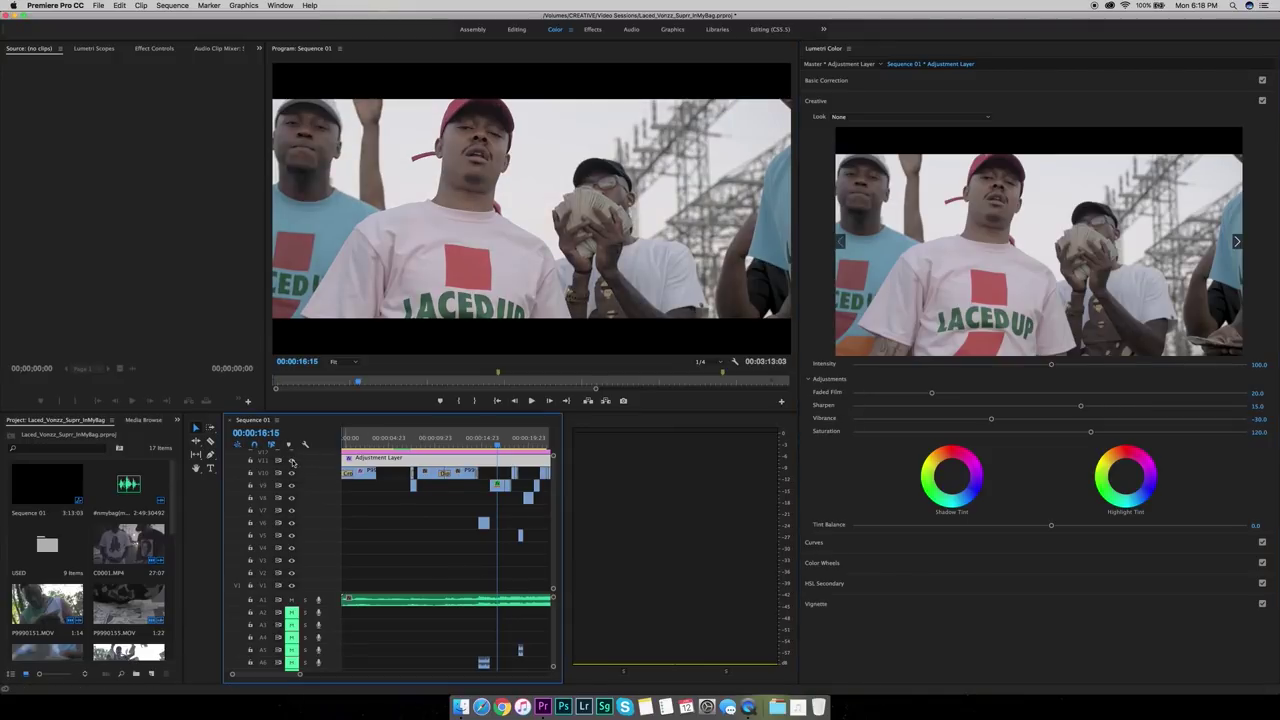
pyautogui.click(292, 461)
pyautogui.click(292, 461)
pyautogui.click(292, 461)
pyautogui.click(292, 461)
pyautogui.click(292, 461)
pyautogui.click(292, 461)
pyautogui.click(292, 461)
pyautogui.click(292, 461)
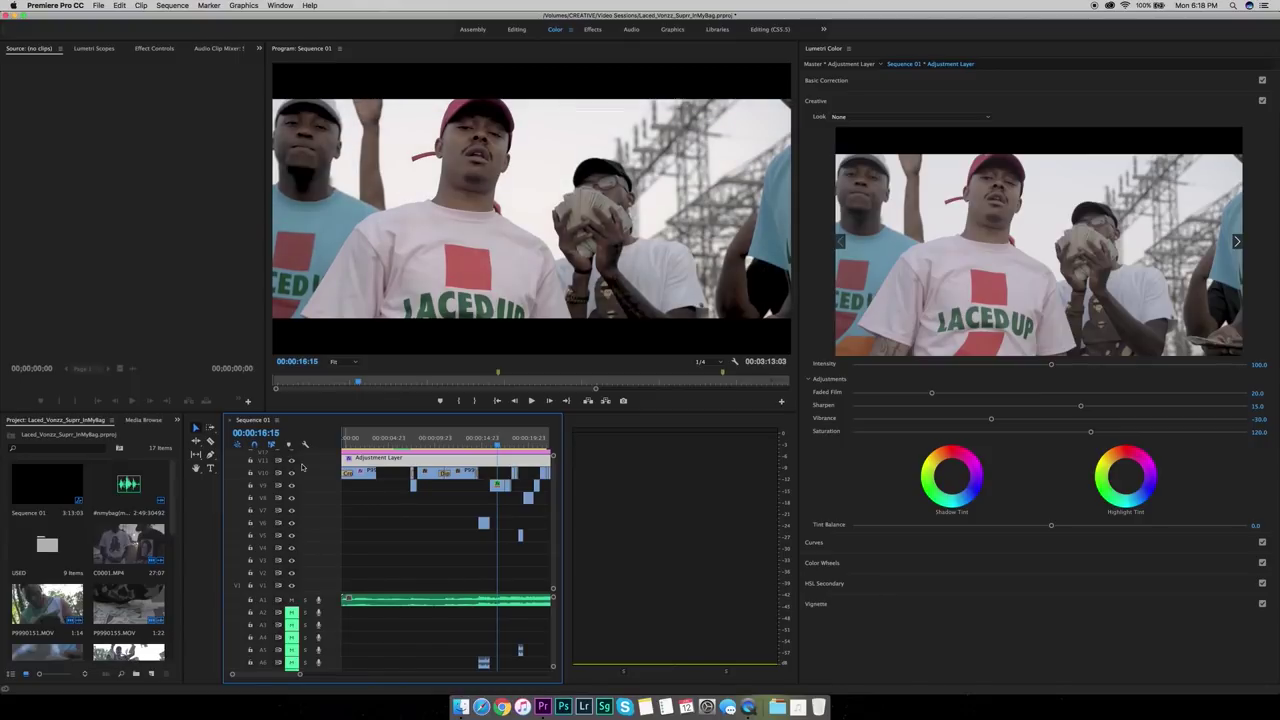
# In the Creative section, set the vibrance to -40 and the saturation to 130
pyautogui.moveTo(991, 420); pyautogui.dragTo(969, 419)
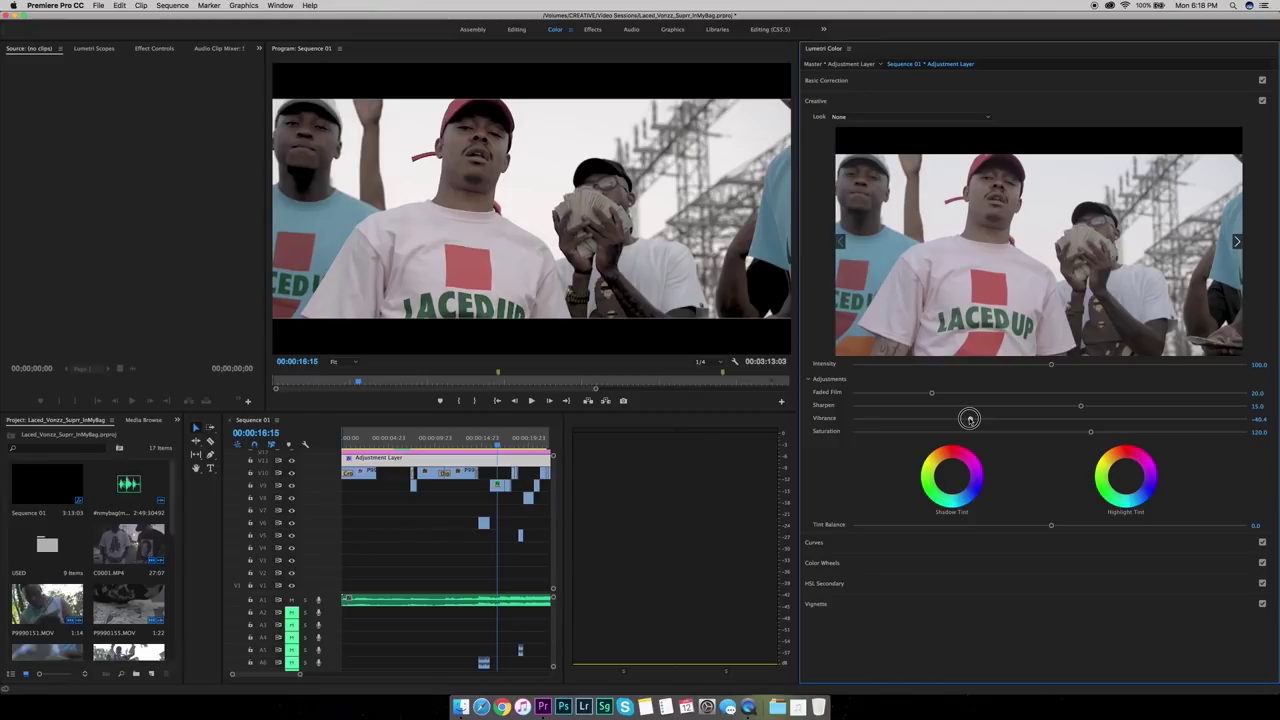
pyautogui.click(1258, 418)
pyautogui.write('-40')
pyautogui.press('Return')
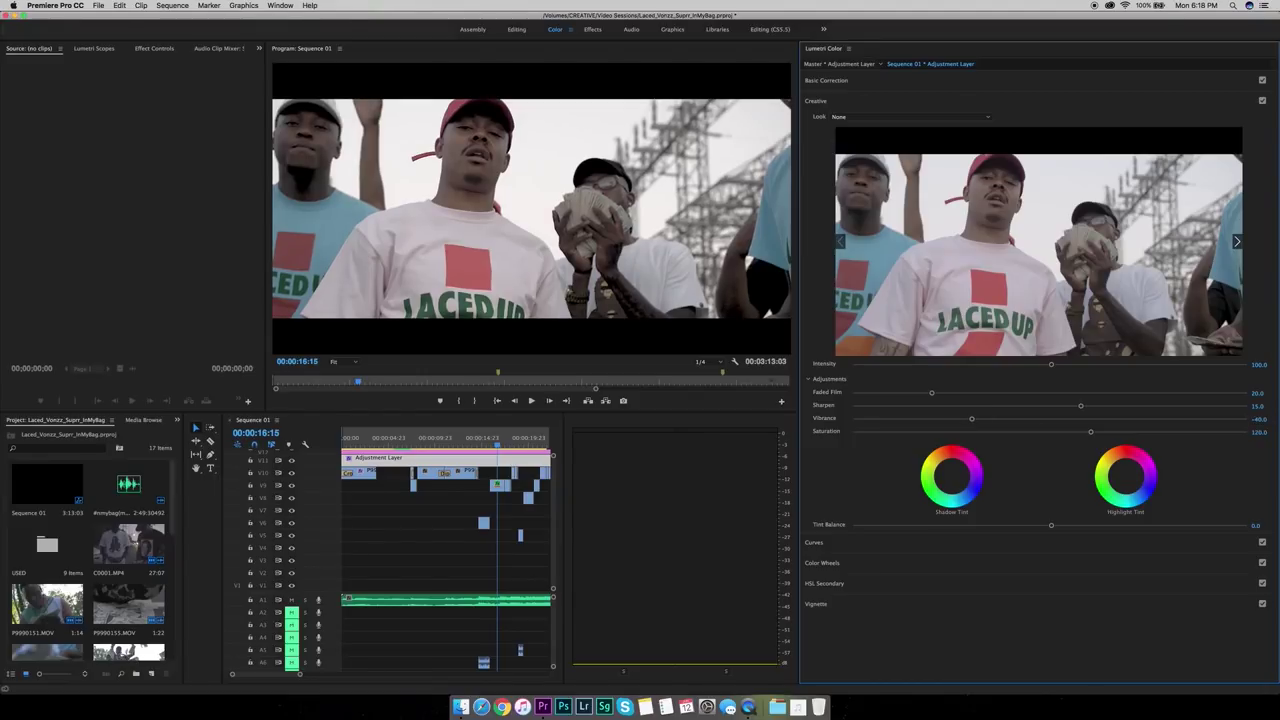
pyautogui.click(1258, 432)
pyautogui.write('130')
pyautogui.press('Return')
pyautogui.click(291, 462)
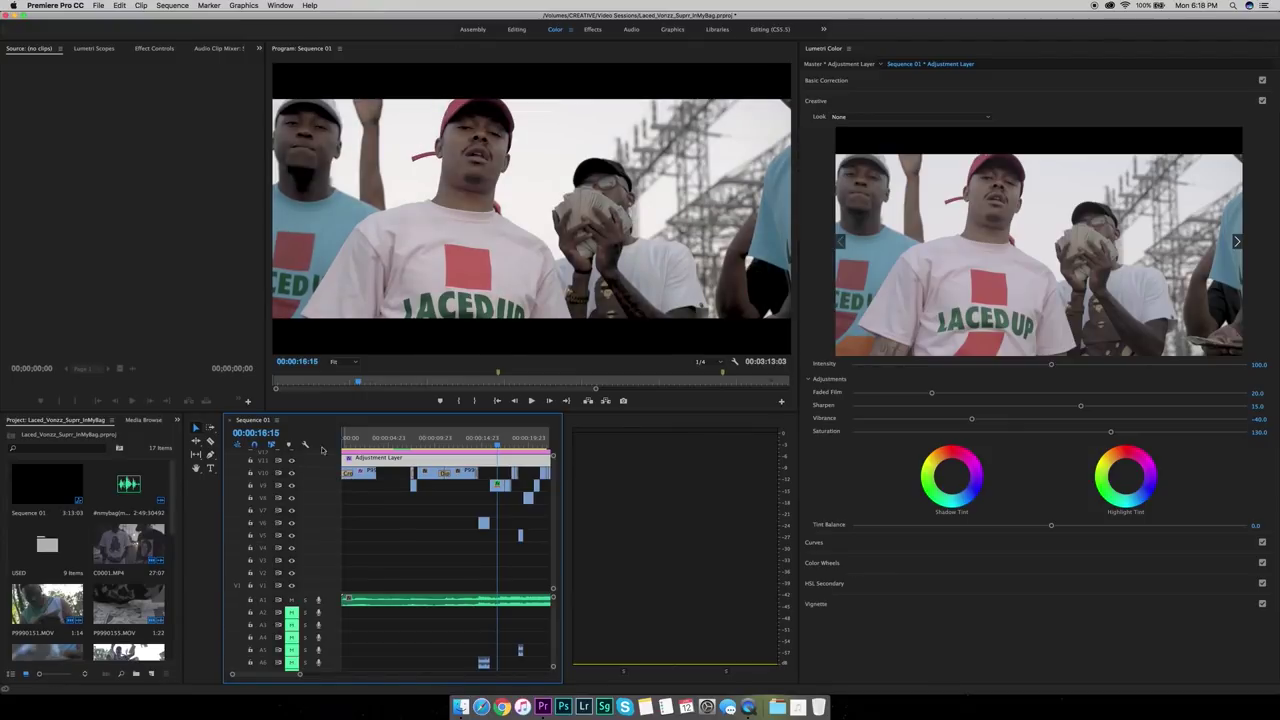
# Add yellow, green and magenta range points to the Hue Saturation curve and reshape the curve slightly
pyautogui.click(998, 102)
pyautogui.click(916, 122)
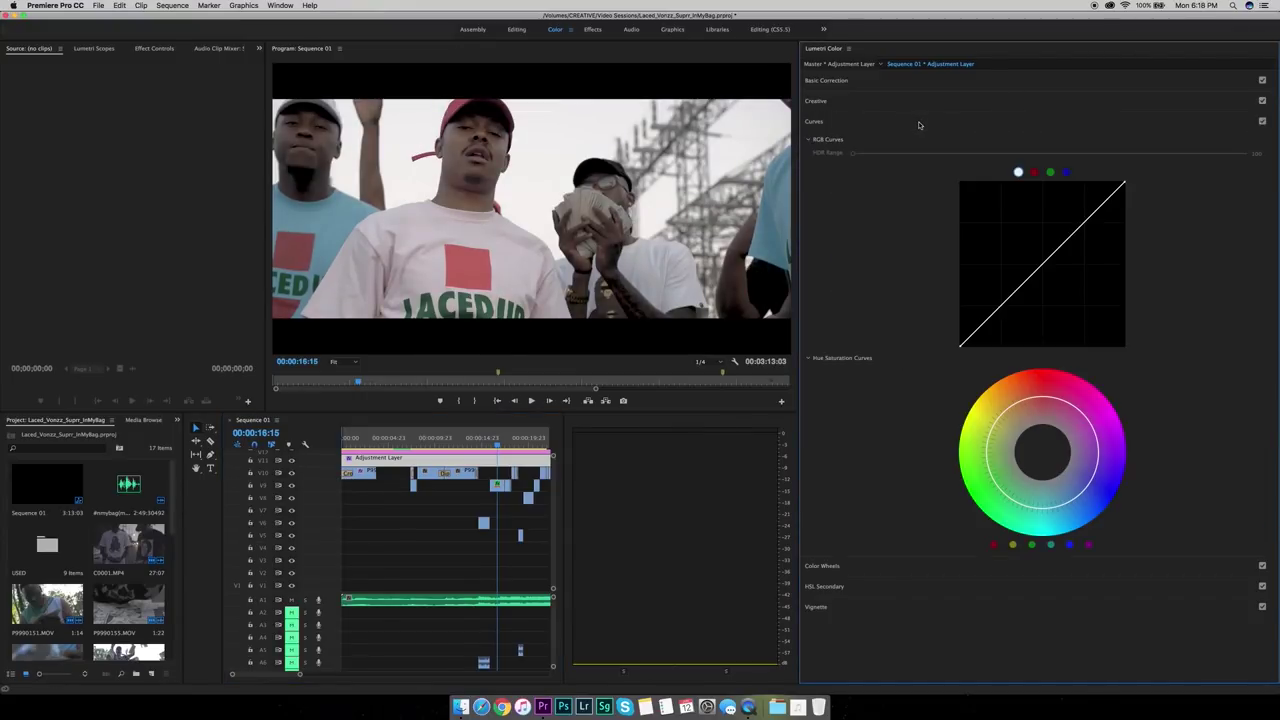
pyautogui.click(1011, 545)
pyautogui.click(1031, 545)
pyautogui.click(1089, 546)
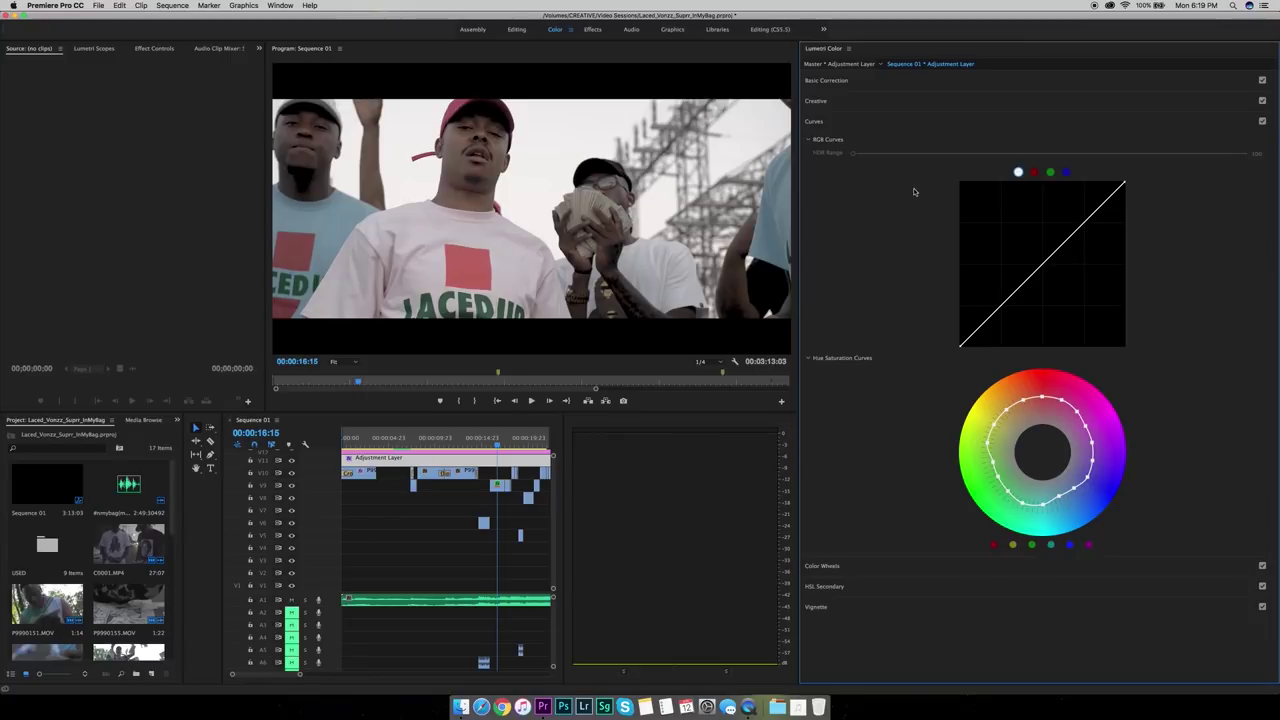
# With the color wheels, tint the midtones very slightly toward red and the shadows slightly toward blue-cyan
pyautogui.click(888, 567)
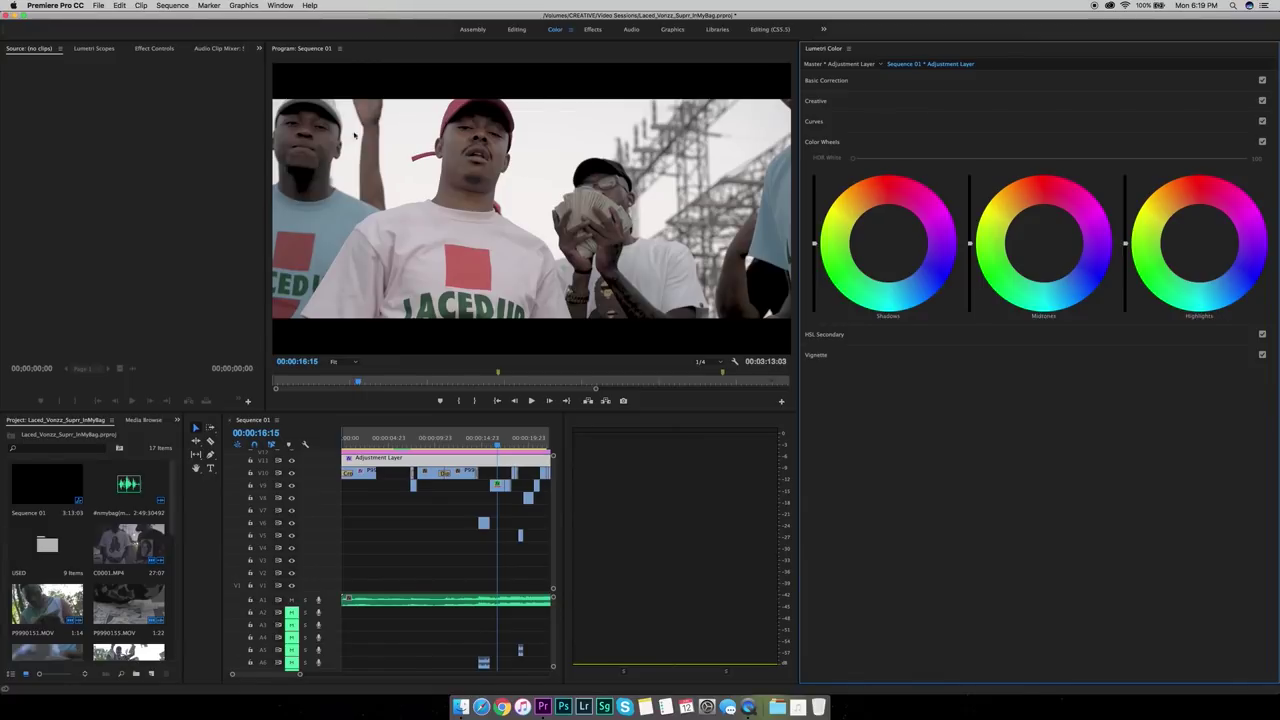
pyautogui.click(1045, 246)
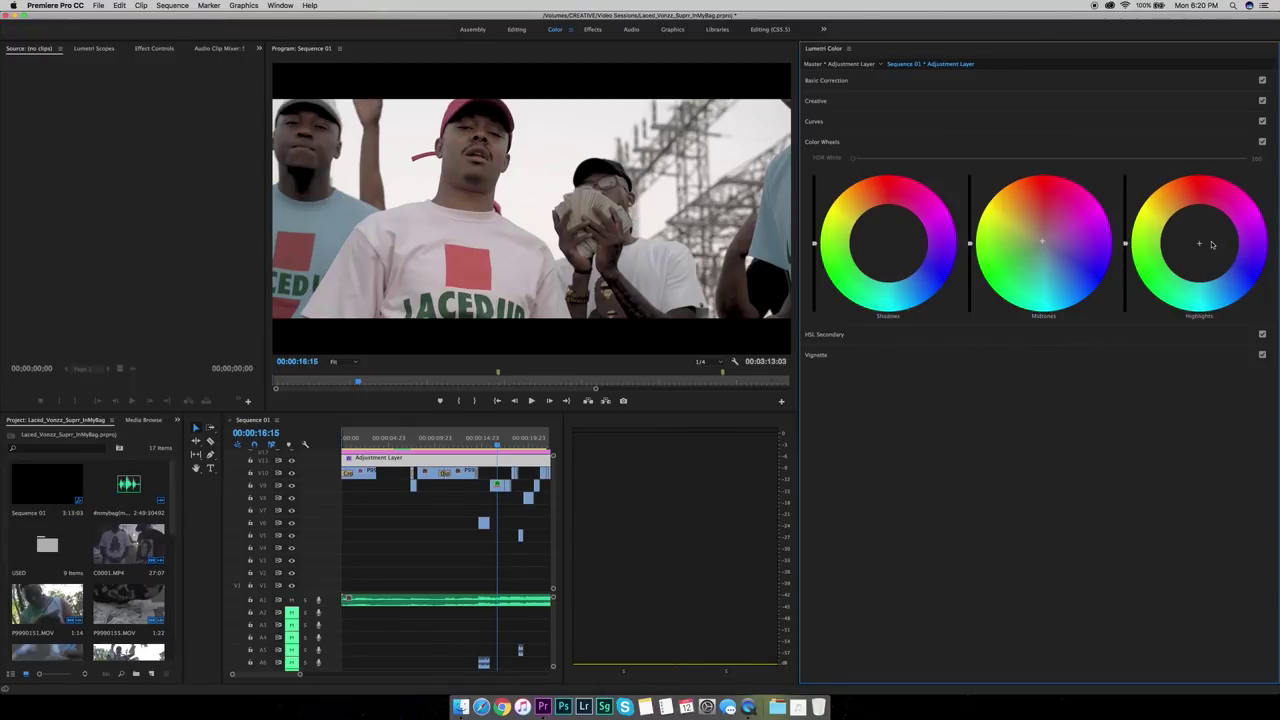
pyautogui.click(888, 243)
pyautogui.moveTo(888, 243); pyautogui.dragTo(889, 246)
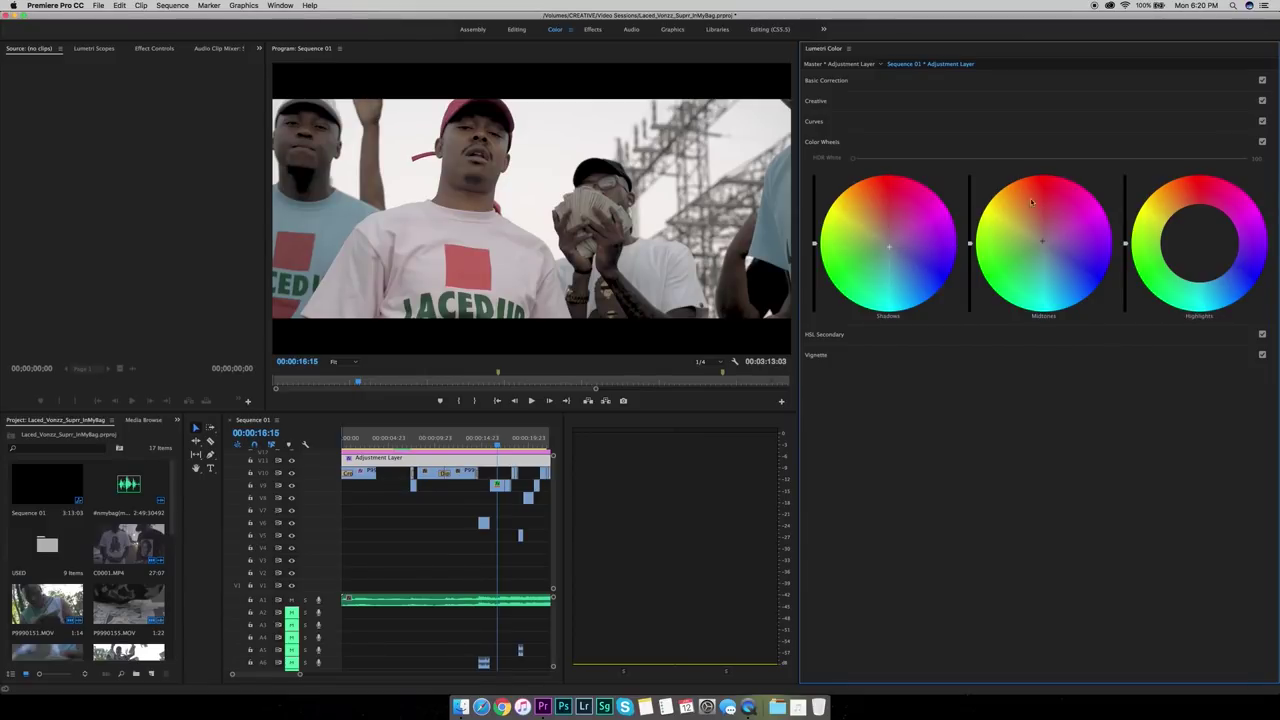
pyautogui.click(926, 333)
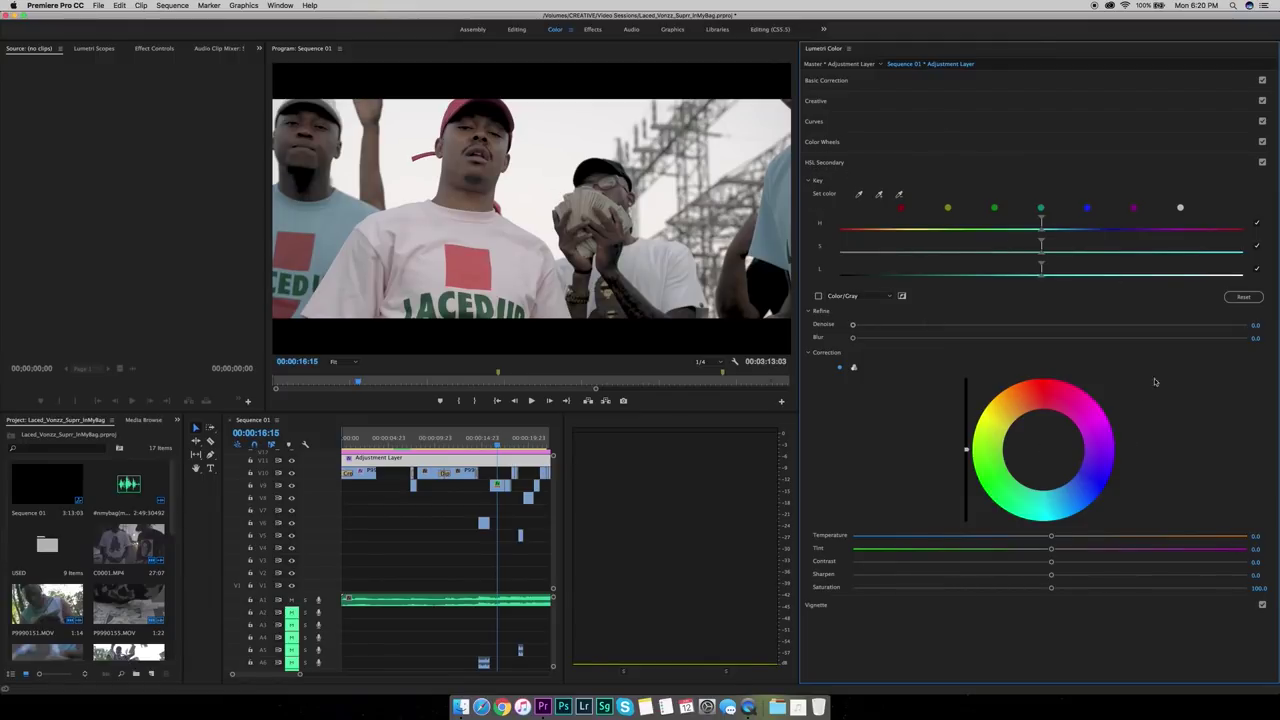
pyautogui.click(1180, 209)
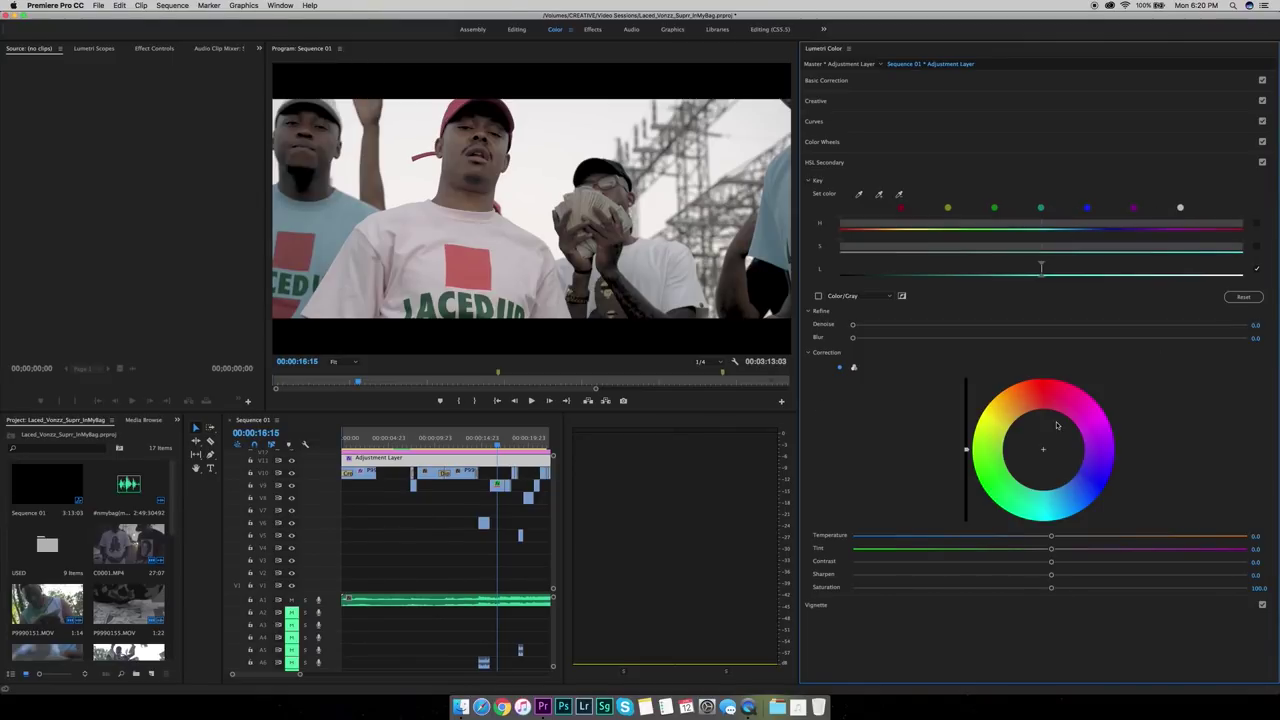
pyautogui.moveTo(1051, 536); pyautogui.dragTo(877, 536)
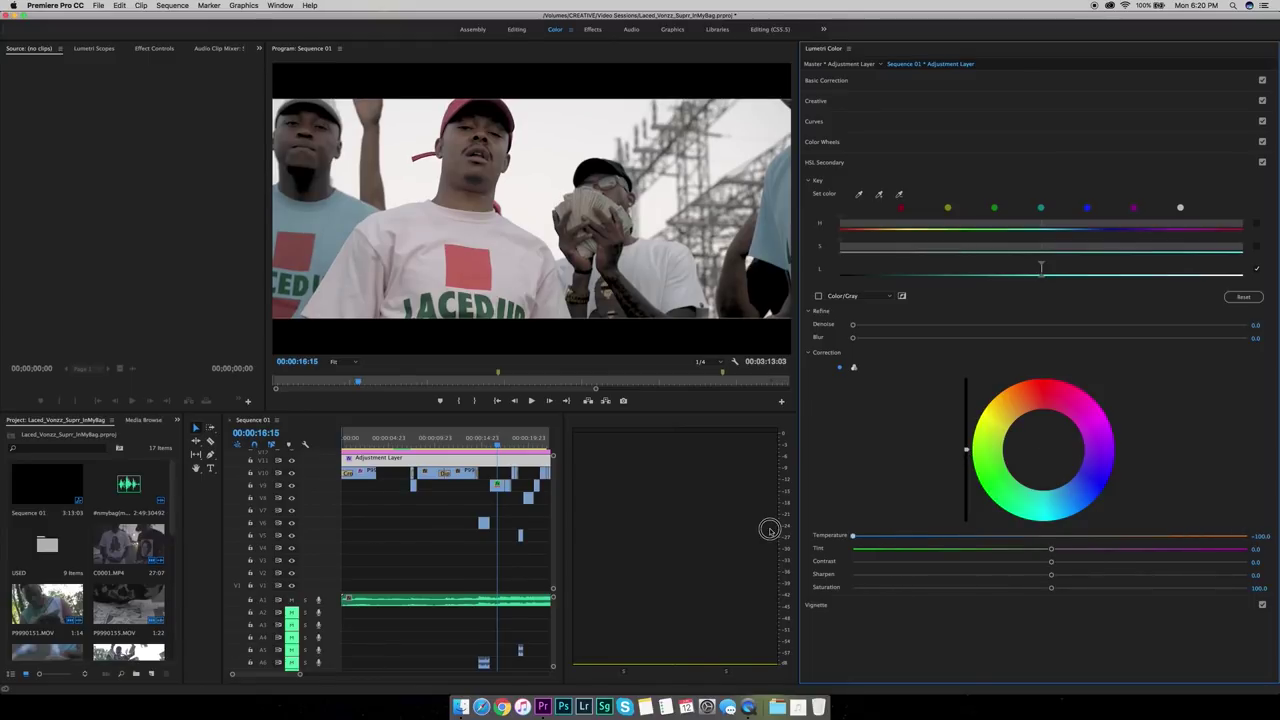
pyautogui.press('super+z')
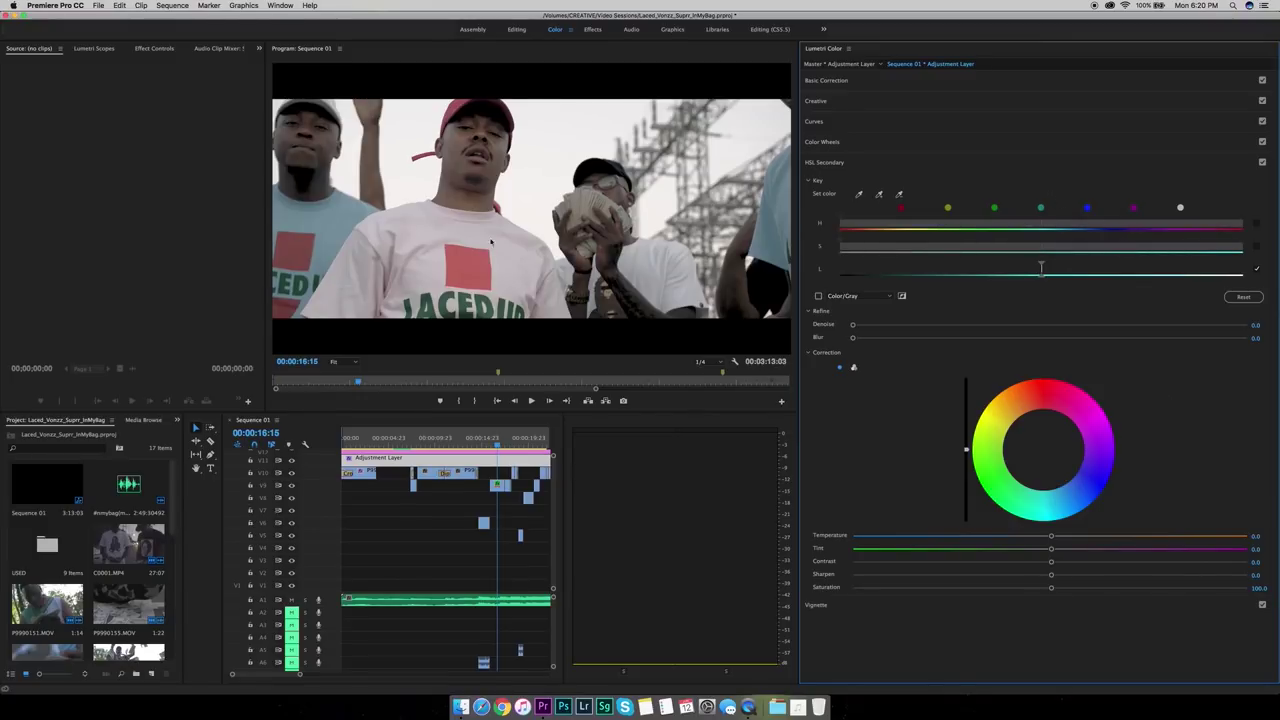
# Key the greens with the HSL Secondary green preset and nudge the correction wheel slightly toward yellow-green
pyautogui.click(995, 208)
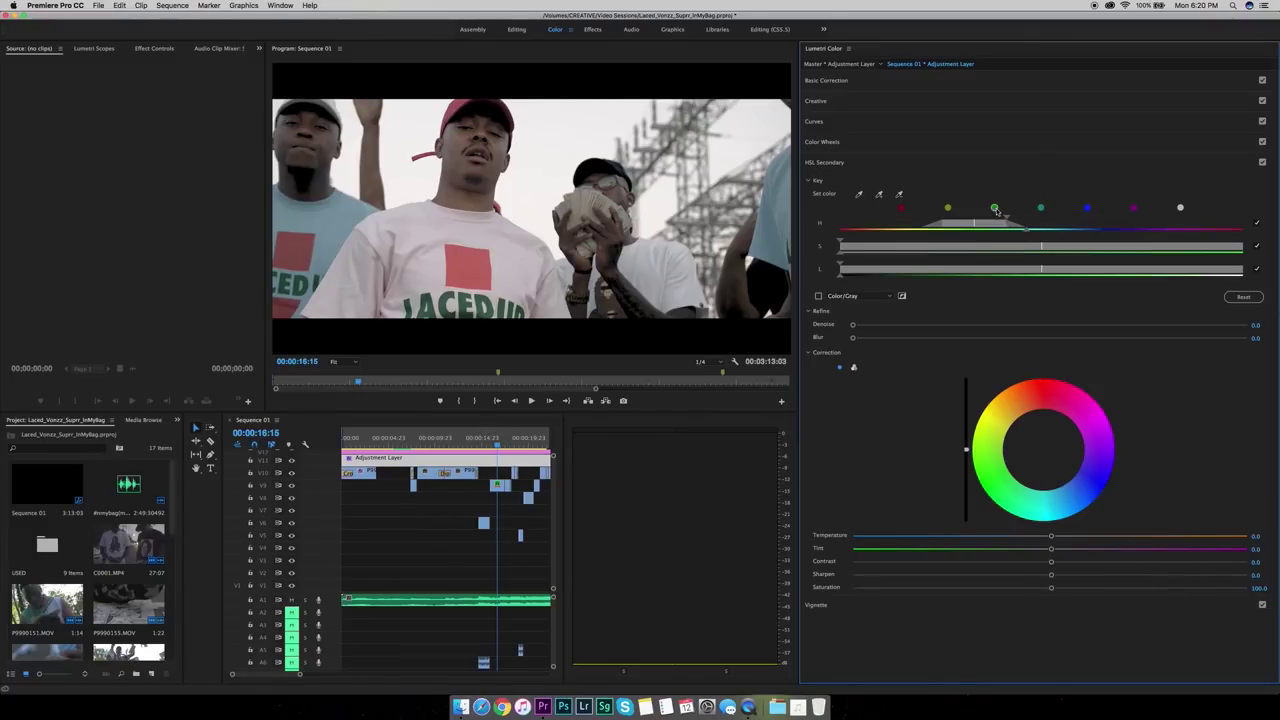
pyautogui.moveTo(1043, 449); pyautogui.dragTo(1040, 449)
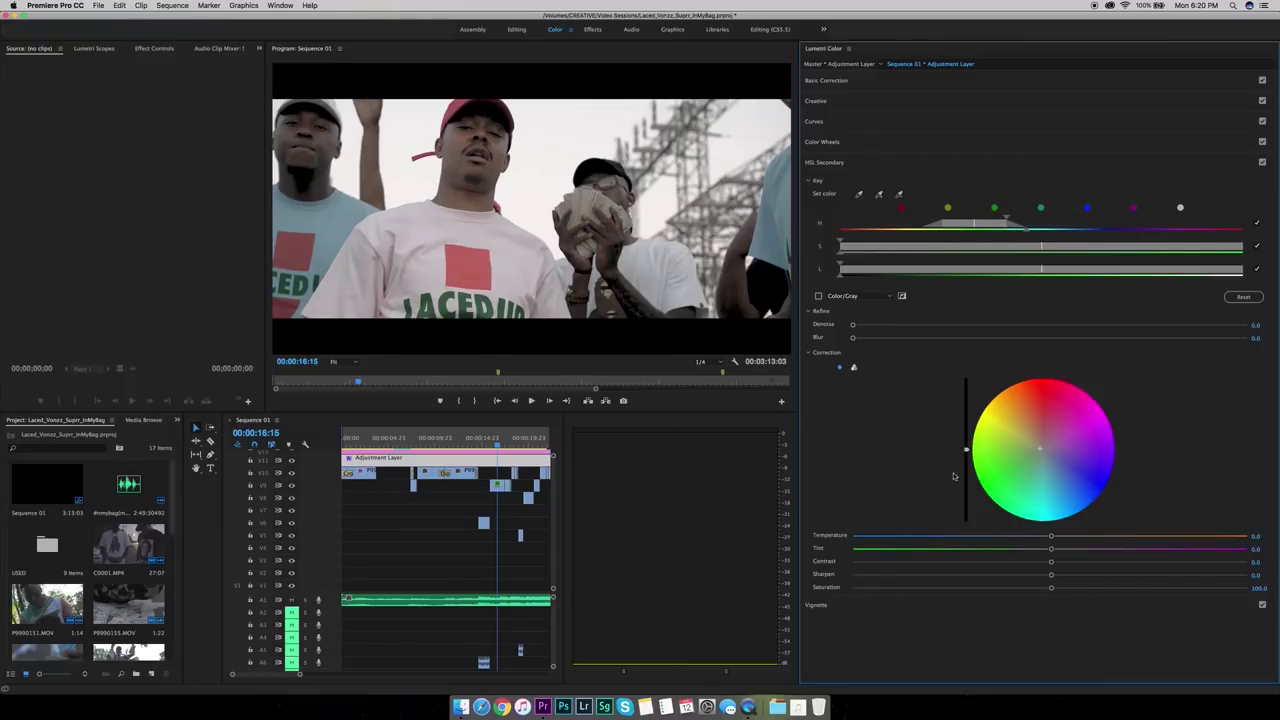
pyautogui.click(905, 162)
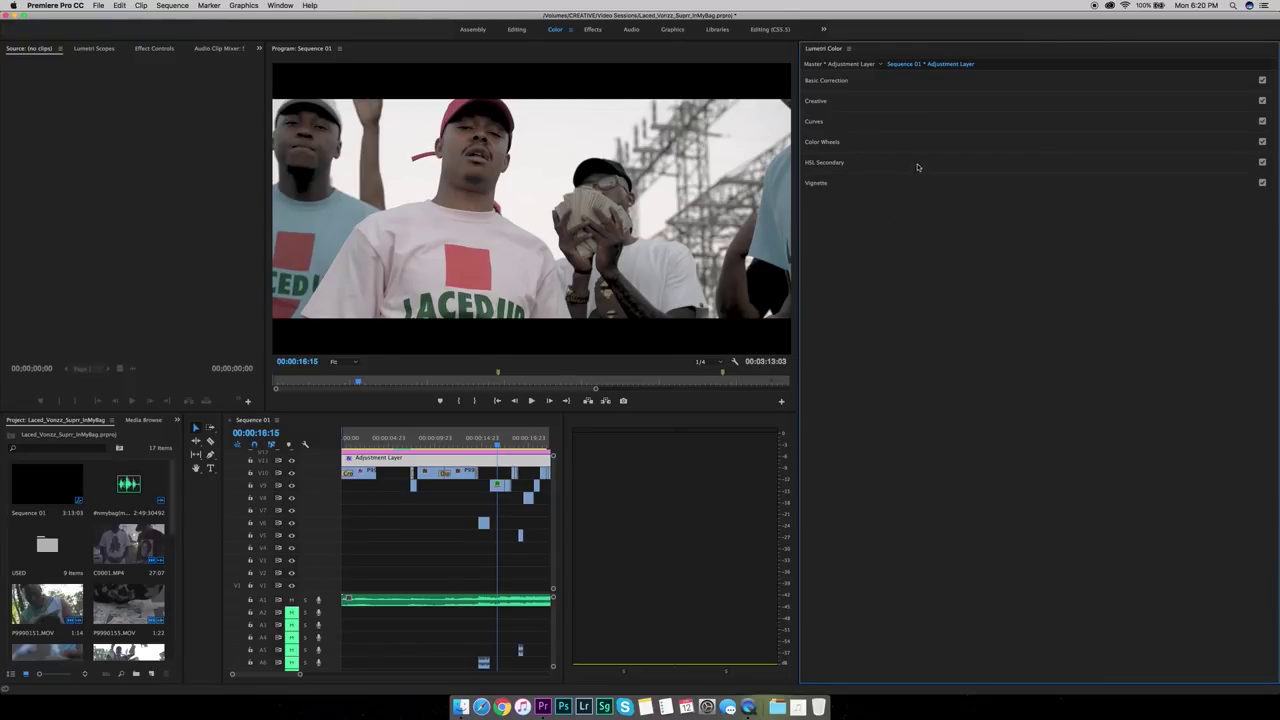
# Add a vignette with amount -1.0 and feather 70, and compare the picture with the vignette off and on
pyautogui.click(869, 182)
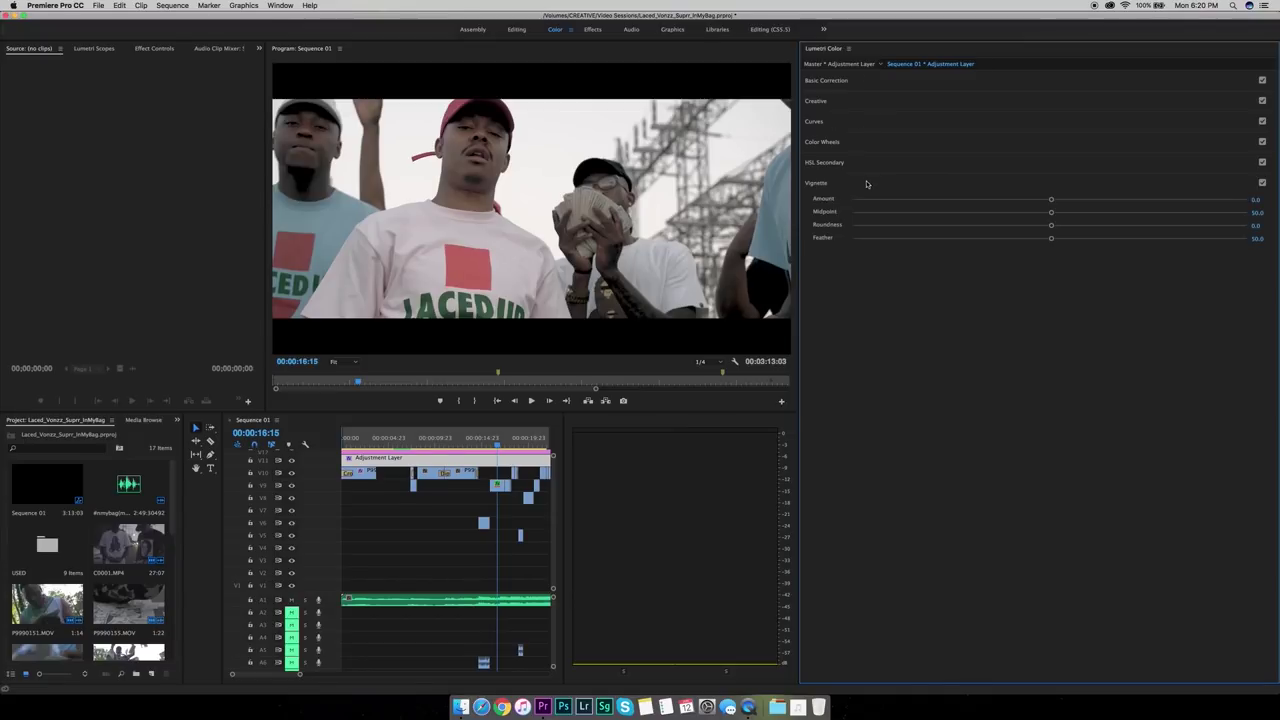
pyautogui.moveTo(1051, 199); pyautogui.dragTo(983, 203)
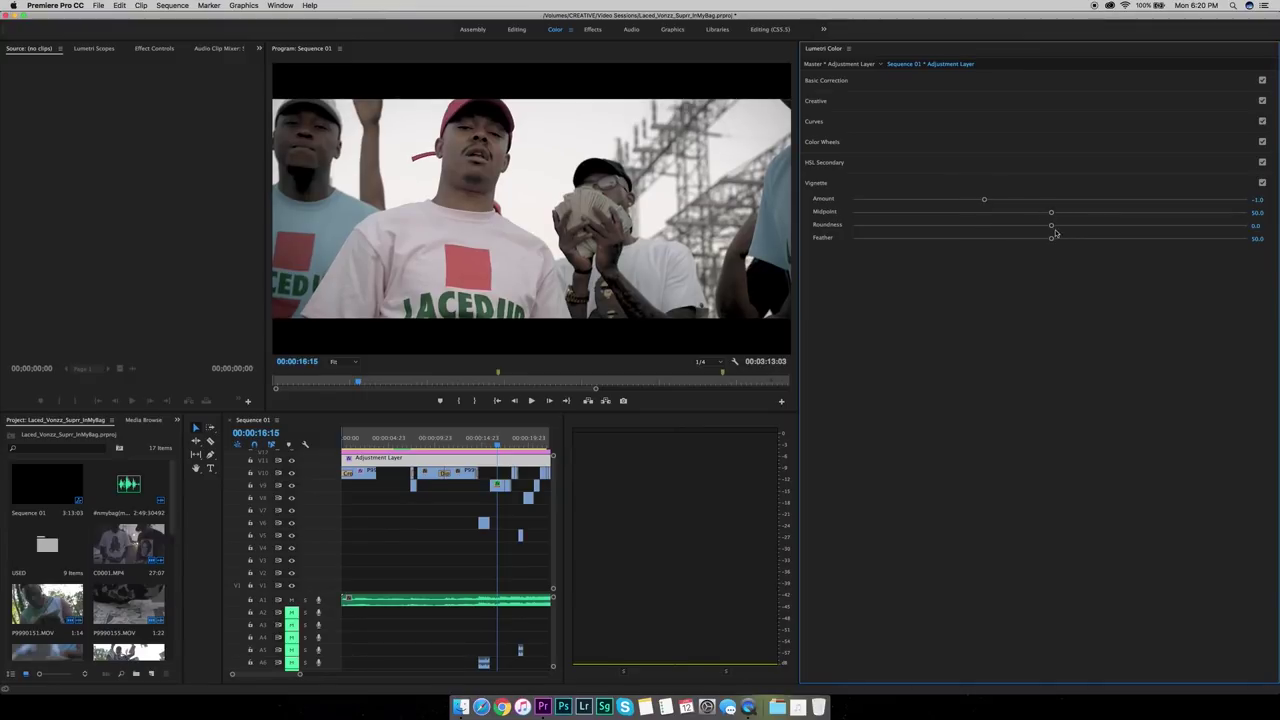
pyautogui.moveTo(1051, 238); pyautogui.dragTo(1128, 246)
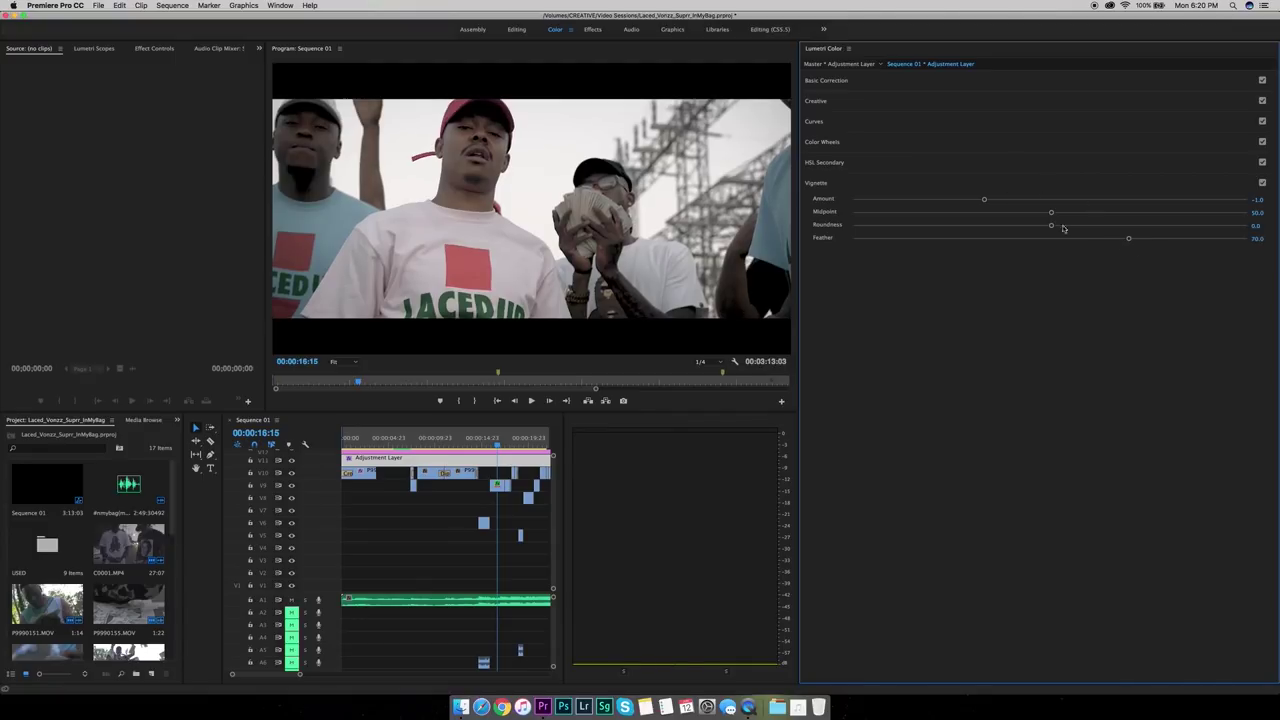
pyautogui.click(1263, 183)
pyautogui.click(1263, 183)
# In Basic Correction, set contrast to about 58.7, blacks to about -73.6, highlights to about -27 and whites to about 17.6
pyautogui.click(908, 108)
pyautogui.click(903, 101)
pyautogui.click(904, 102)
pyautogui.click(908, 82)
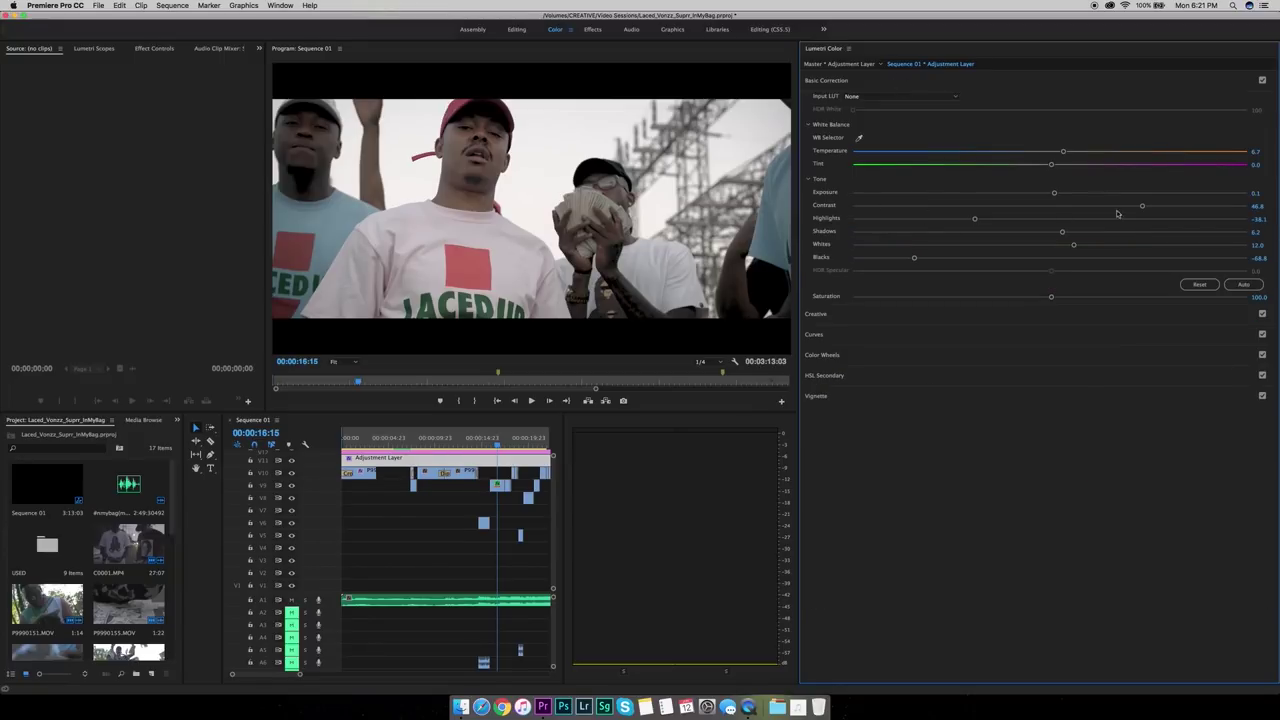
pyautogui.moveTo(1142, 207); pyautogui.dragTo(1165, 208)
pyautogui.moveTo(912, 256); pyautogui.dragTo(904, 257)
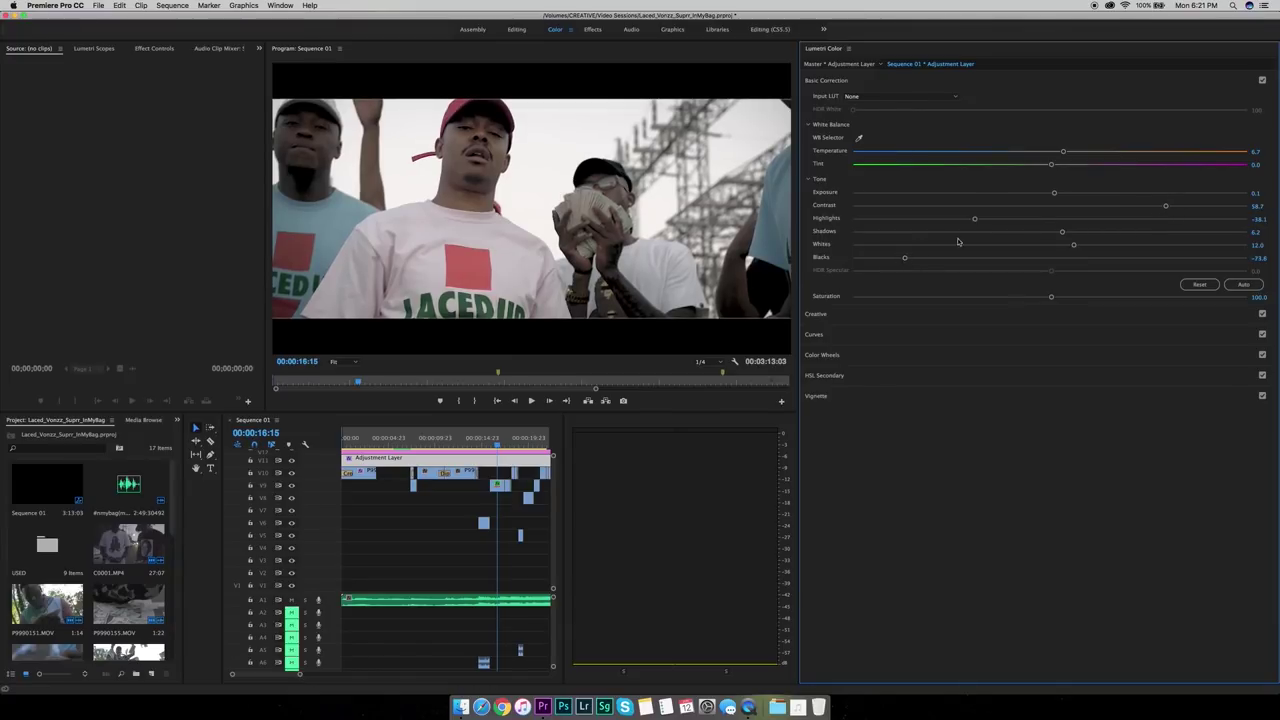
pyautogui.moveTo(985, 221); pyautogui.dragTo(996, 220)
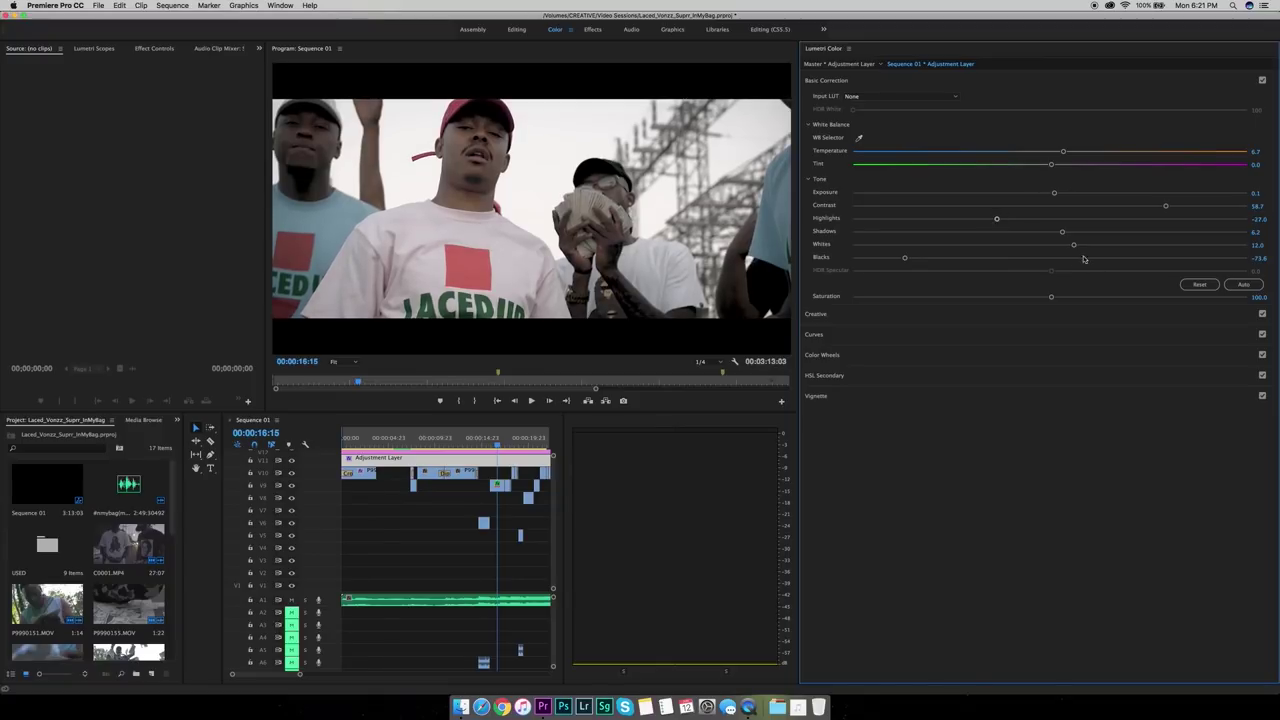
pyautogui.moveTo(1084, 245); pyautogui.dragTo(1086, 248)
# Toggle the output of track V11 several times to compare the refined grade with the ungraded picture
pyautogui.click(291, 461)
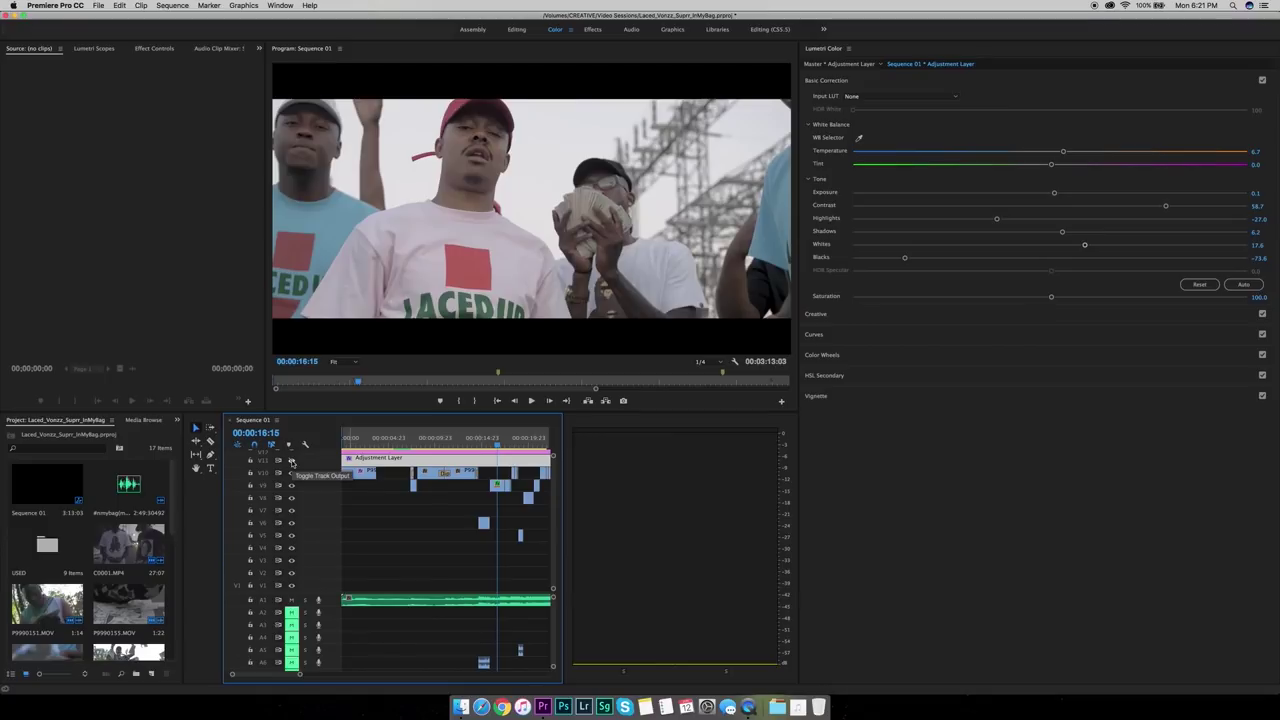
pyautogui.click(291, 461)
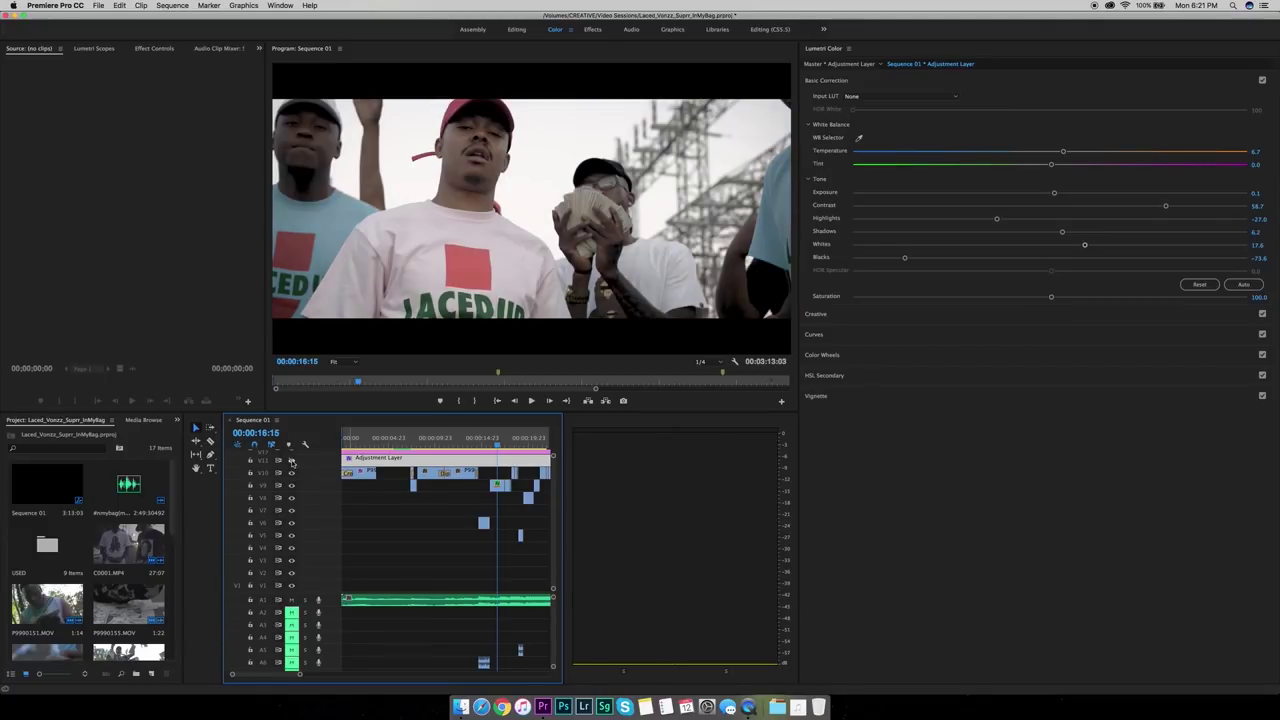
pyautogui.click(291, 461)
pyautogui.click(291, 461)
pyautogui.click(291, 461)
# Switch to the Editing (CS5.5) workspace and deselect the adjustment layer in the timeline
pyautogui.click(770, 29)
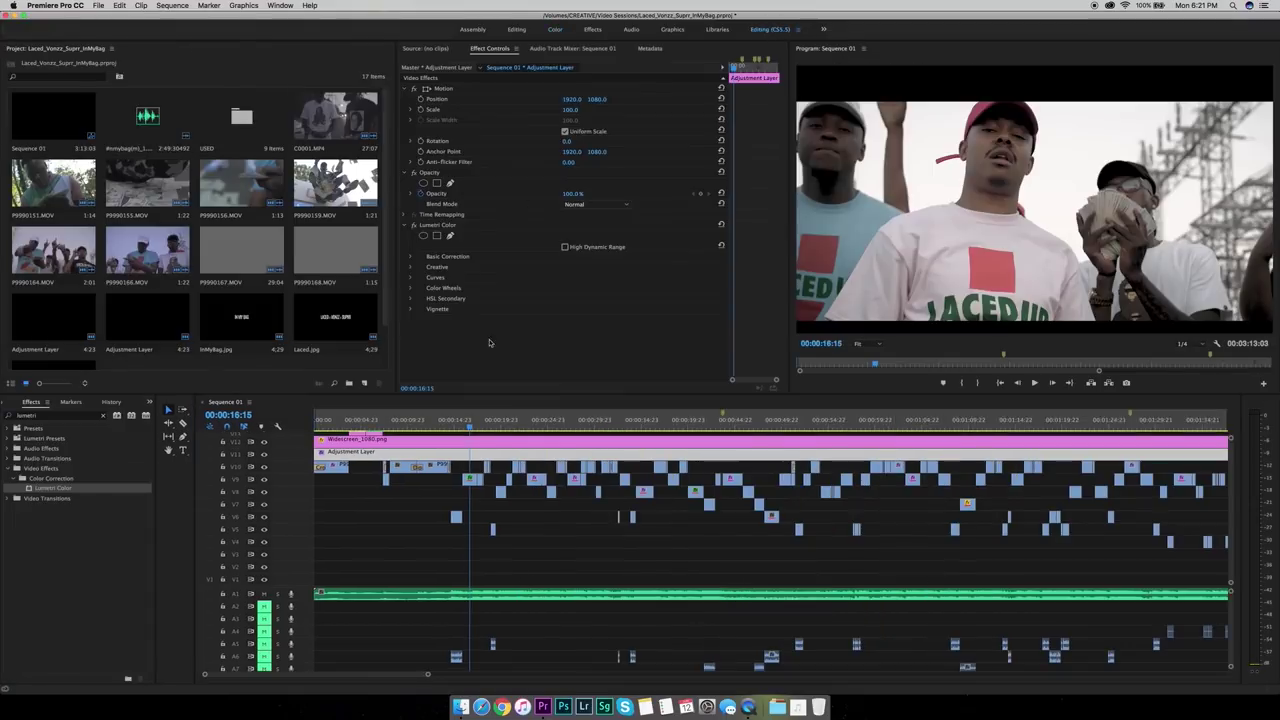
pyautogui.scroll(1, 521, 463)
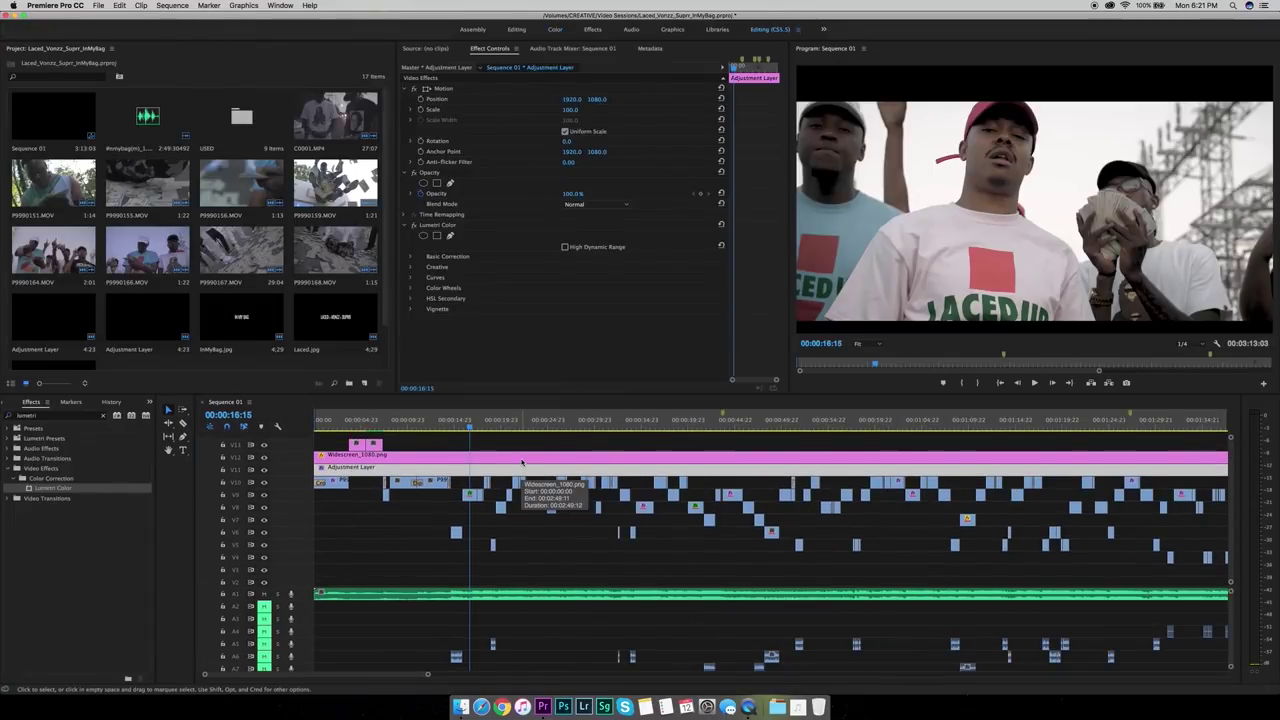
pyautogui.click(506, 443)
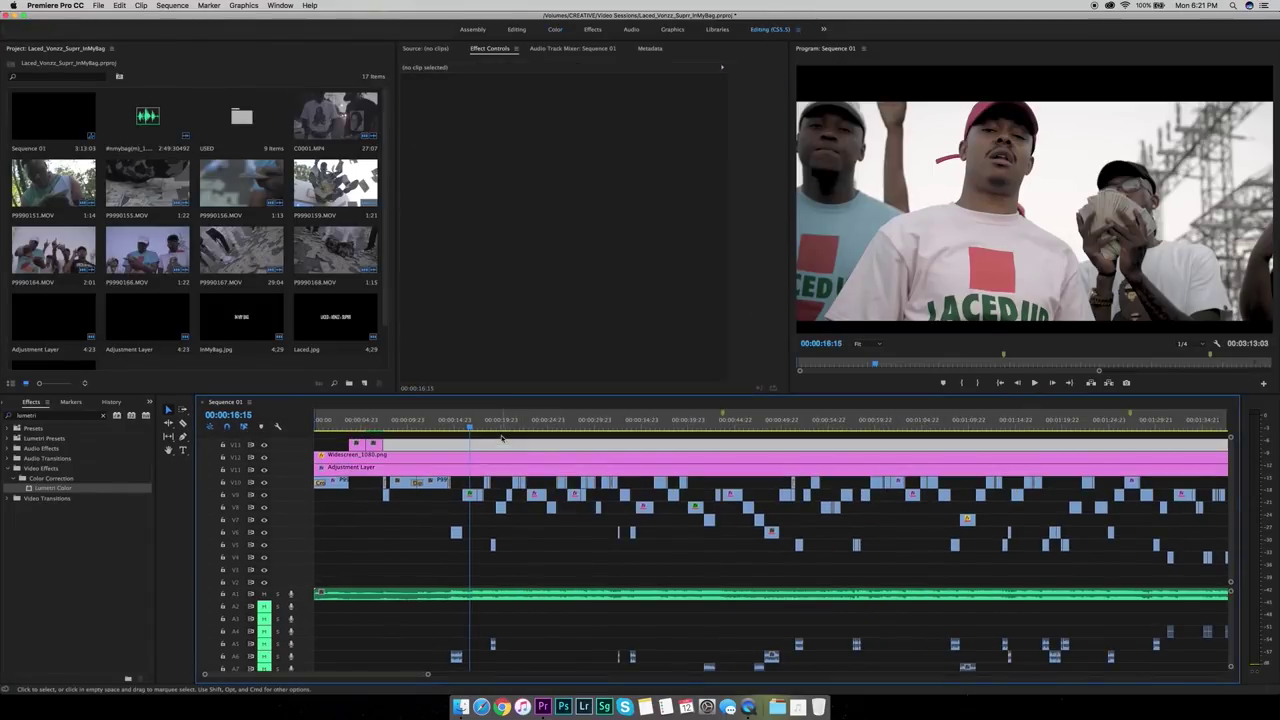
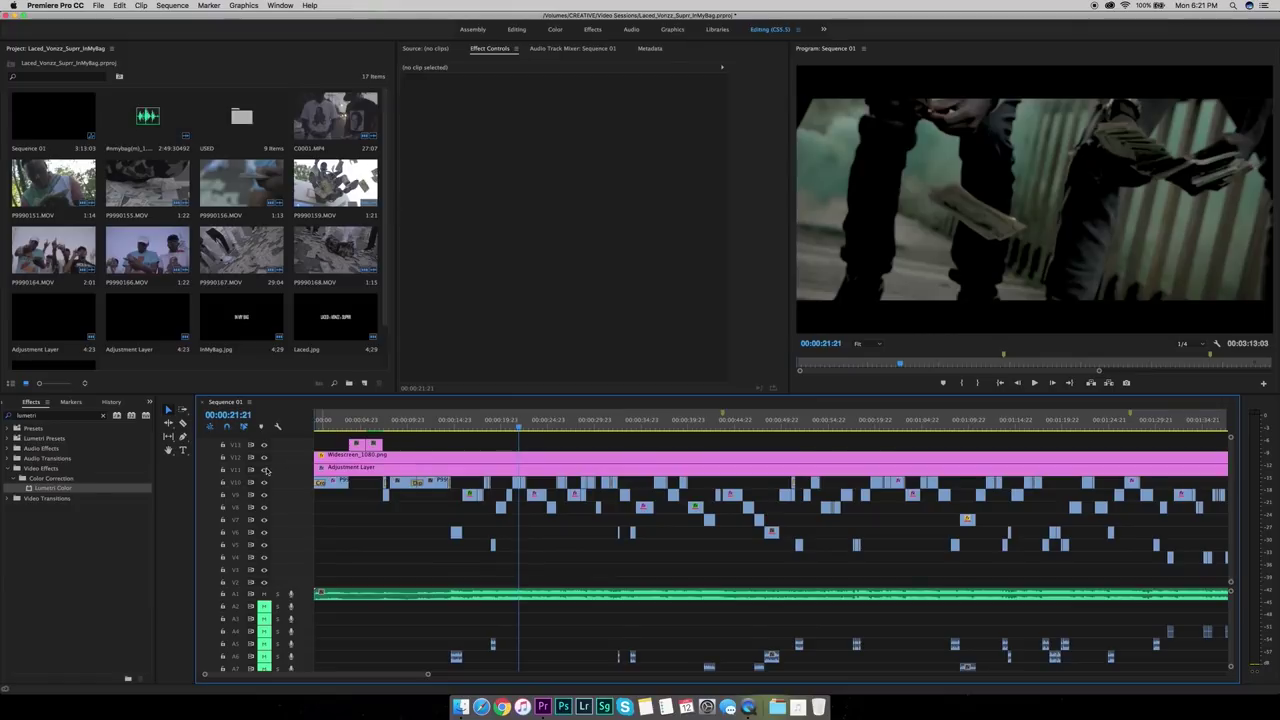
# Compare the shot at 00:00:21:21 with the adjustment layer track V11 hidden and shown
pyautogui.click(264, 469)
pyautogui.click(264, 469)
pyautogui.click(264, 469)
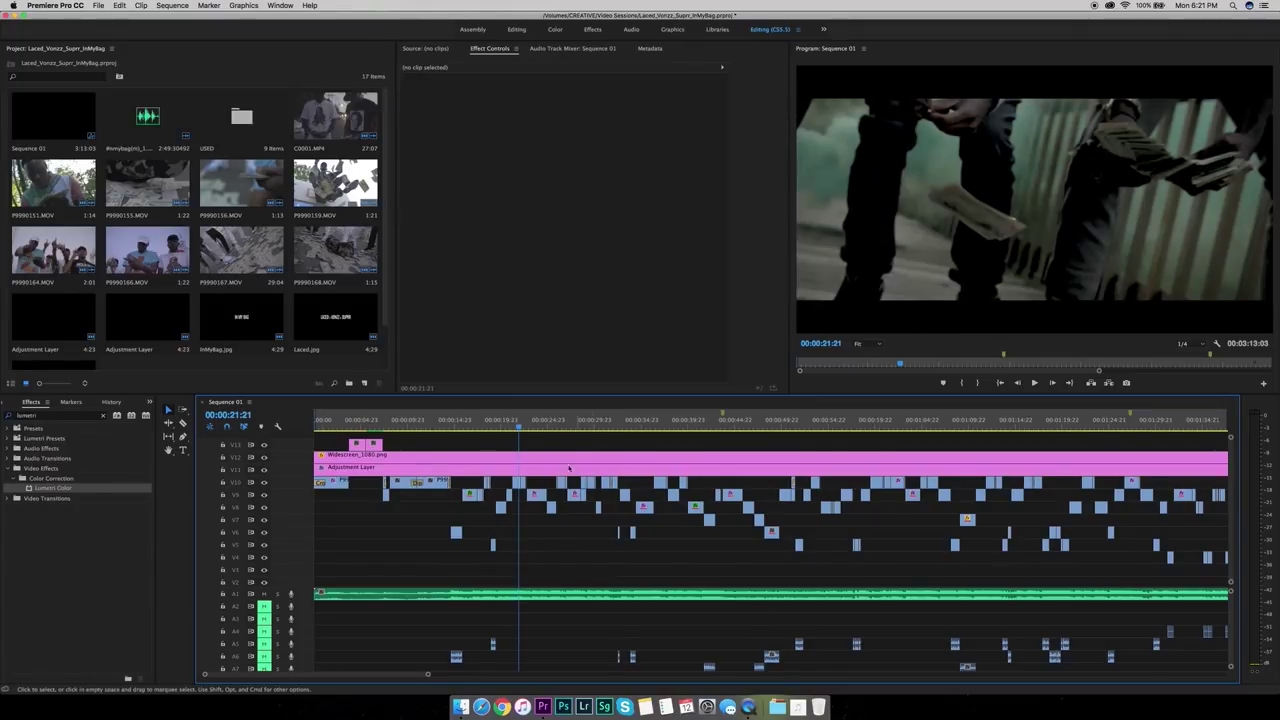
# Apply a second Lumetri Color effect to the P9990151.MOV clip on track V10 at 00:00:21:16
pyautogui.press('=')
pyautogui.press('=')
pyautogui.click(762, 425)
pyautogui.moveTo(52, 487); pyautogui.dragTo(763, 481)
pyautogui.click(763, 481)
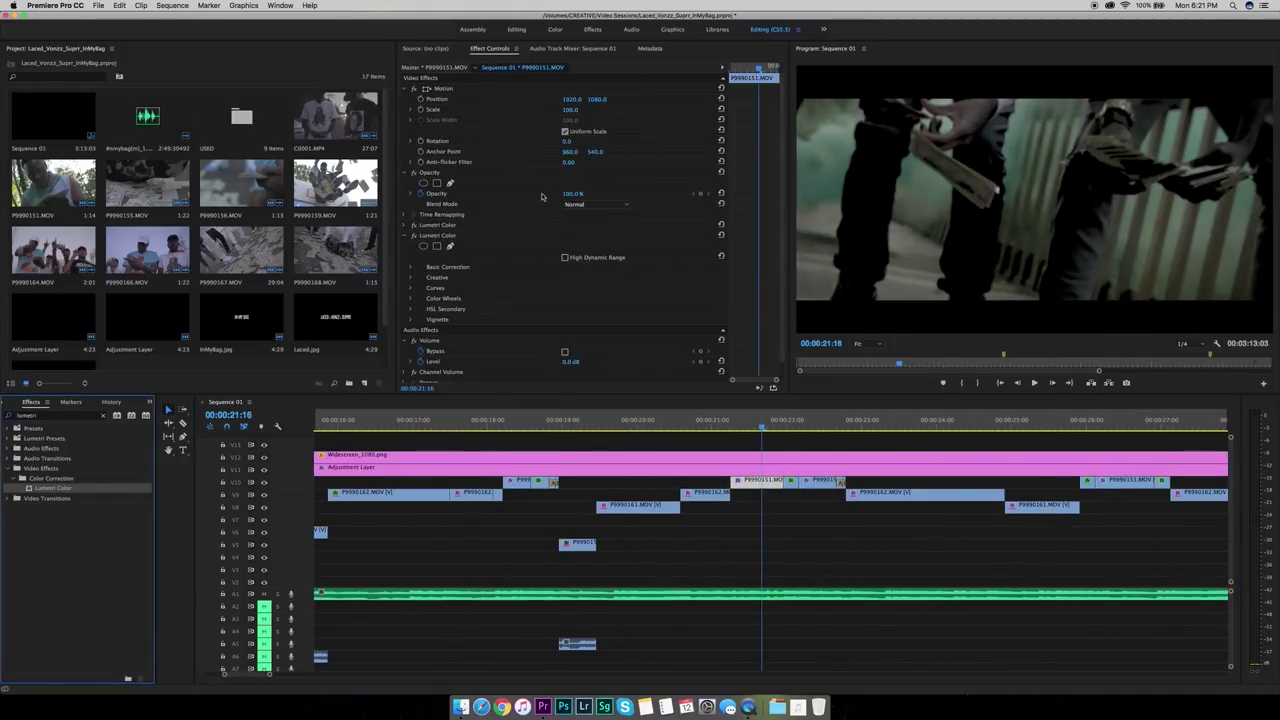
# In the Basic Correction of the clip's second Lumetri Color effect, raise the blacks to 15
pyautogui.click(413, 268)
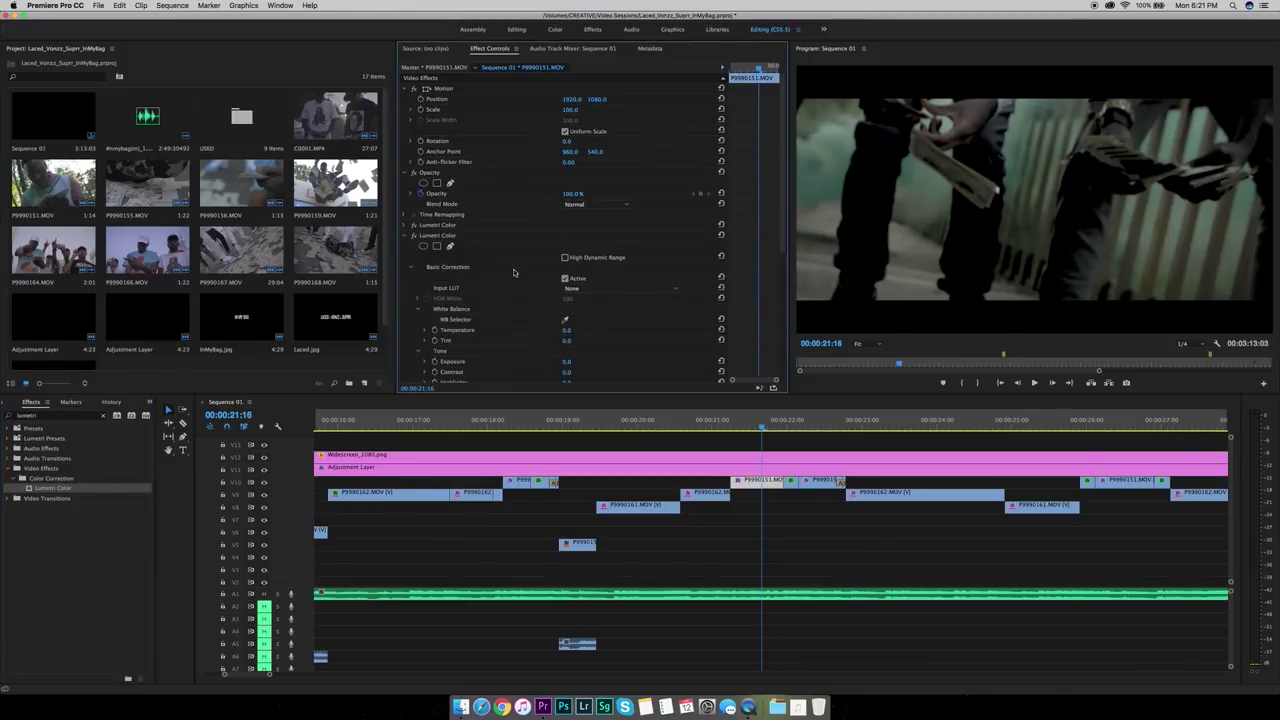
pyautogui.scroll(-4, 492, 275)
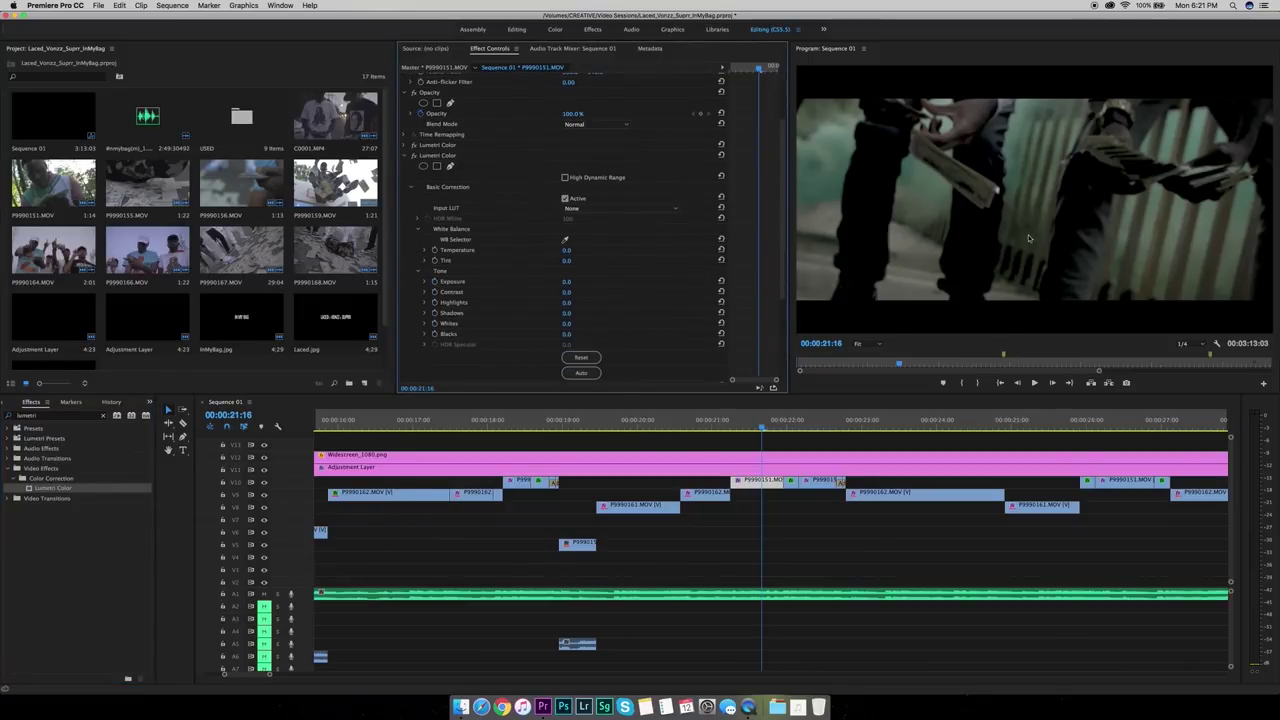
pyautogui.click(567, 333)
pyautogui.write('10')
pyautogui.press('Return')
pyautogui.press('Up')
pyautogui.press('Up')
pyautogui.press('Up')
pyautogui.press('Up')
pyautogui.press('Up')
# Set the exposure of the clip's second Lumetri Color effect to 0.3
pyautogui.hotkey('shift', 'Tab')
pyautogui.hotkey('shift', 'Tab')
pyautogui.hotkey('shift', 'Tab')
pyautogui.hotkey('shift', 'Tab')
pyautogui.hotkey('shift', 'Tab')
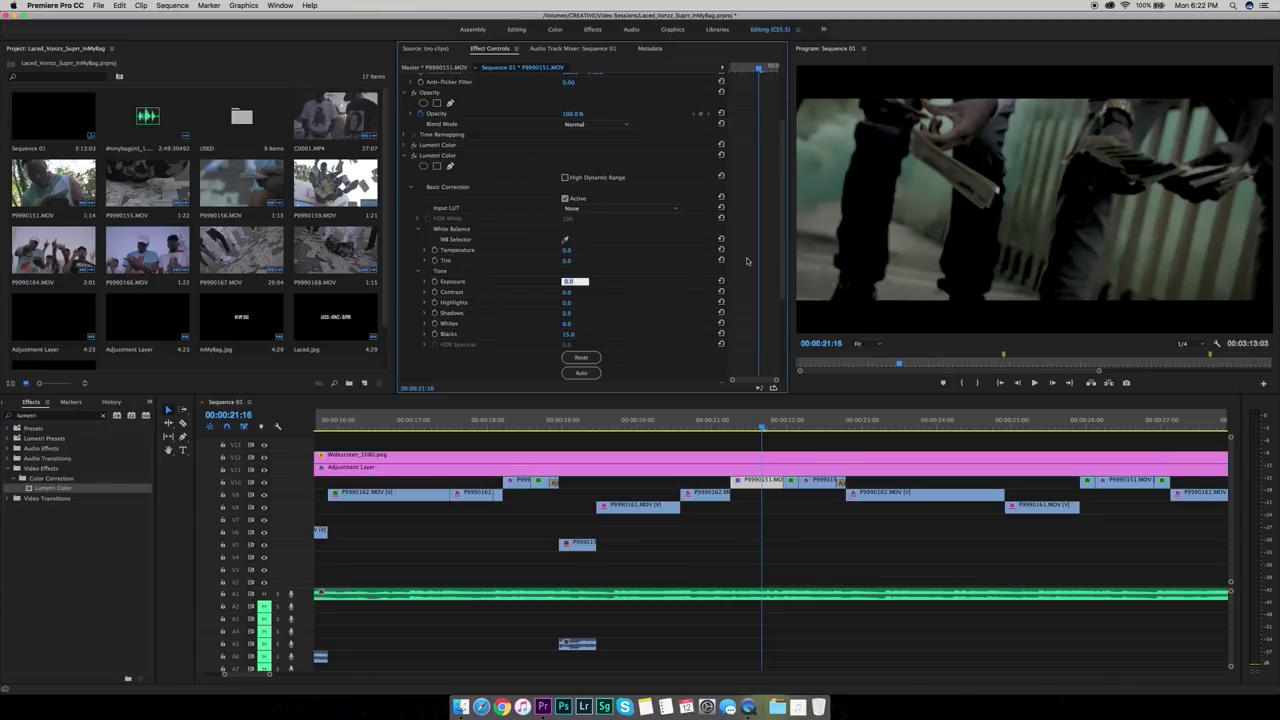
pyautogui.write('0.2')
pyautogui.press('Return')
pyautogui.click(567, 281)
pyautogui.write('0.3')
pyautogui.press('Return')
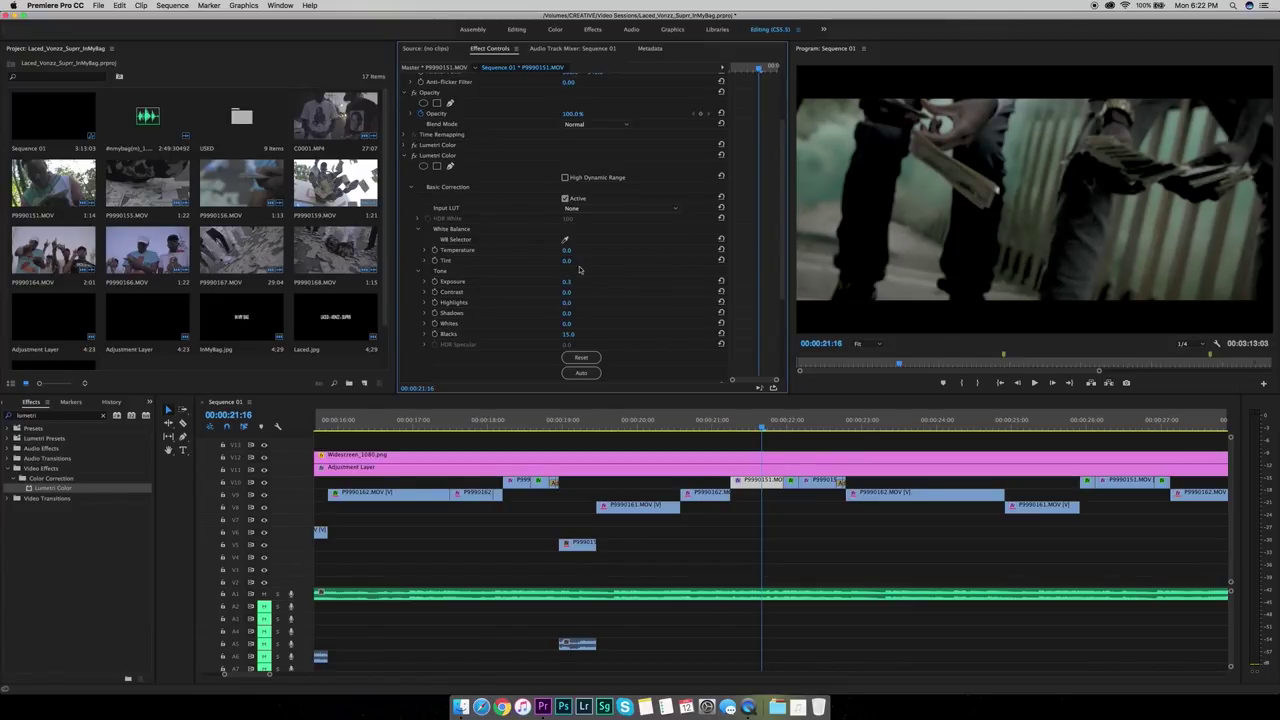
# Switch the clip's second Lumetri Color effect off and on to compare the shot with and without it
pyautogui.click(414, 156)
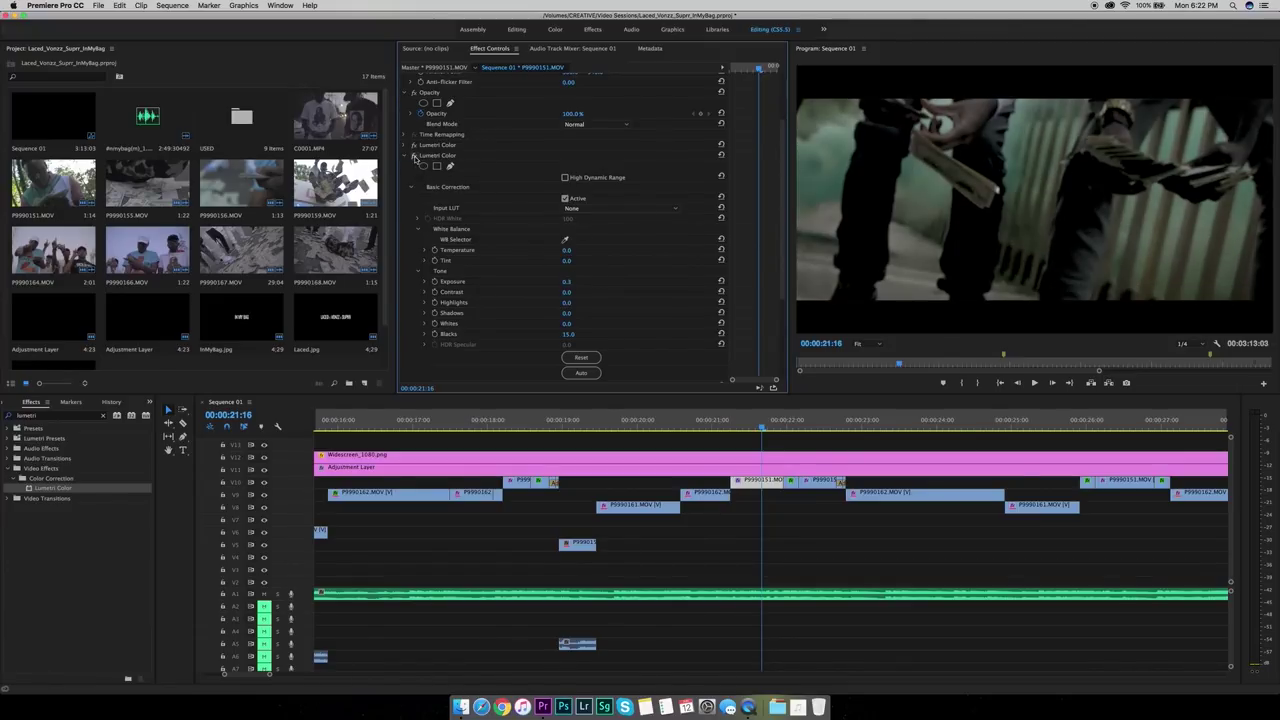
pyautogui.click(414, 156)
pyautogui.click(414, 156)
pyautogui.click(414, 156)
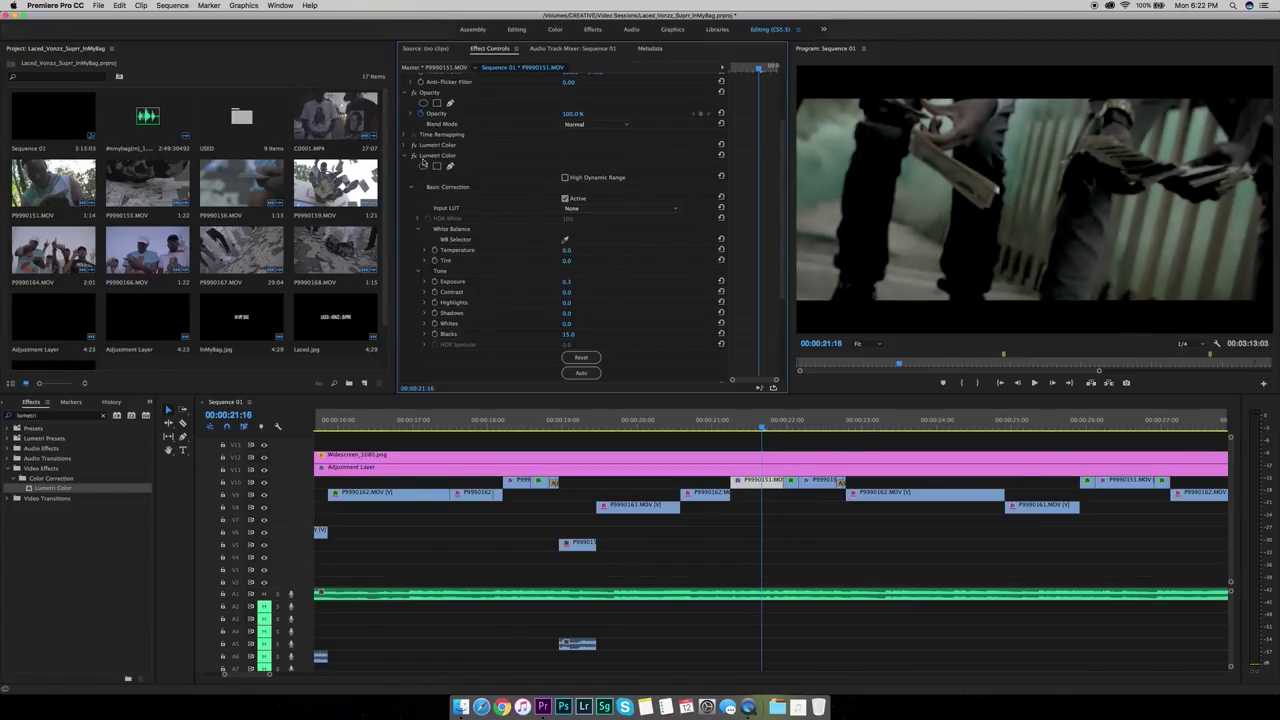
# Copy the second Lumetri Color effect from the P9990151.MOV clip and paste it onto the P9990151.MOV clips that follow on track V10
pyautogui.click(405, 157)
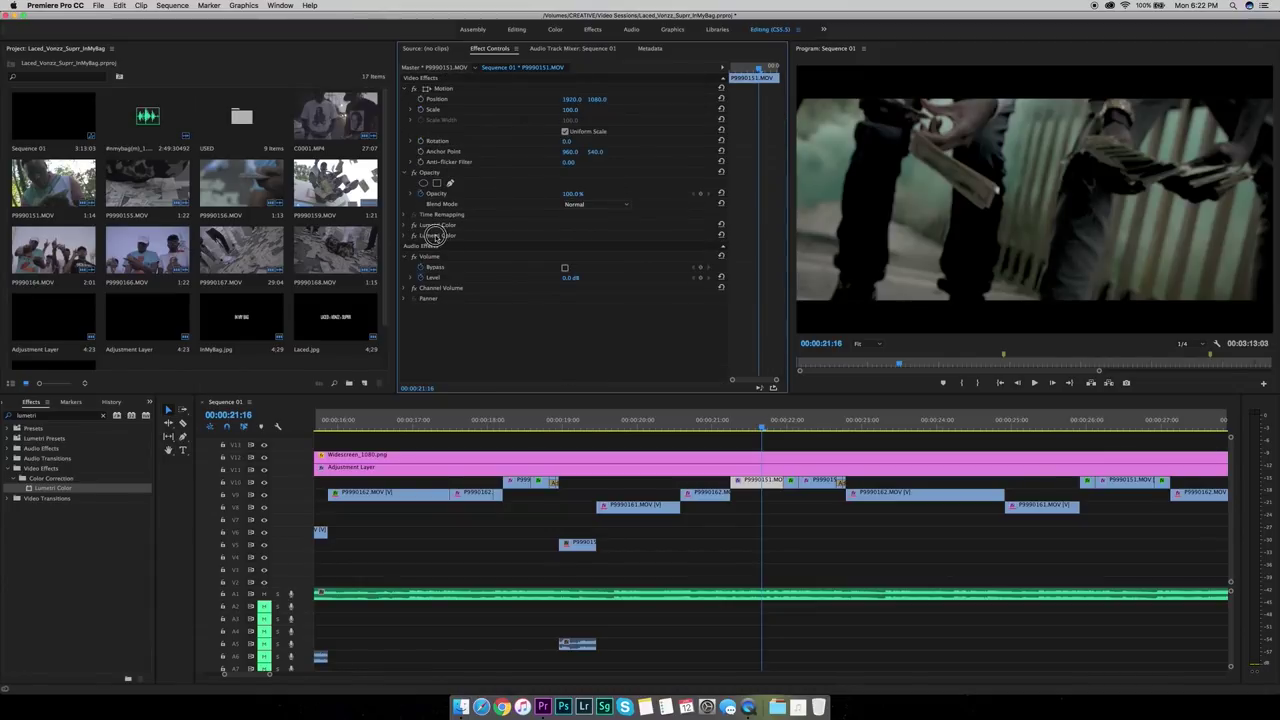
pyautogui.click(435, 237)
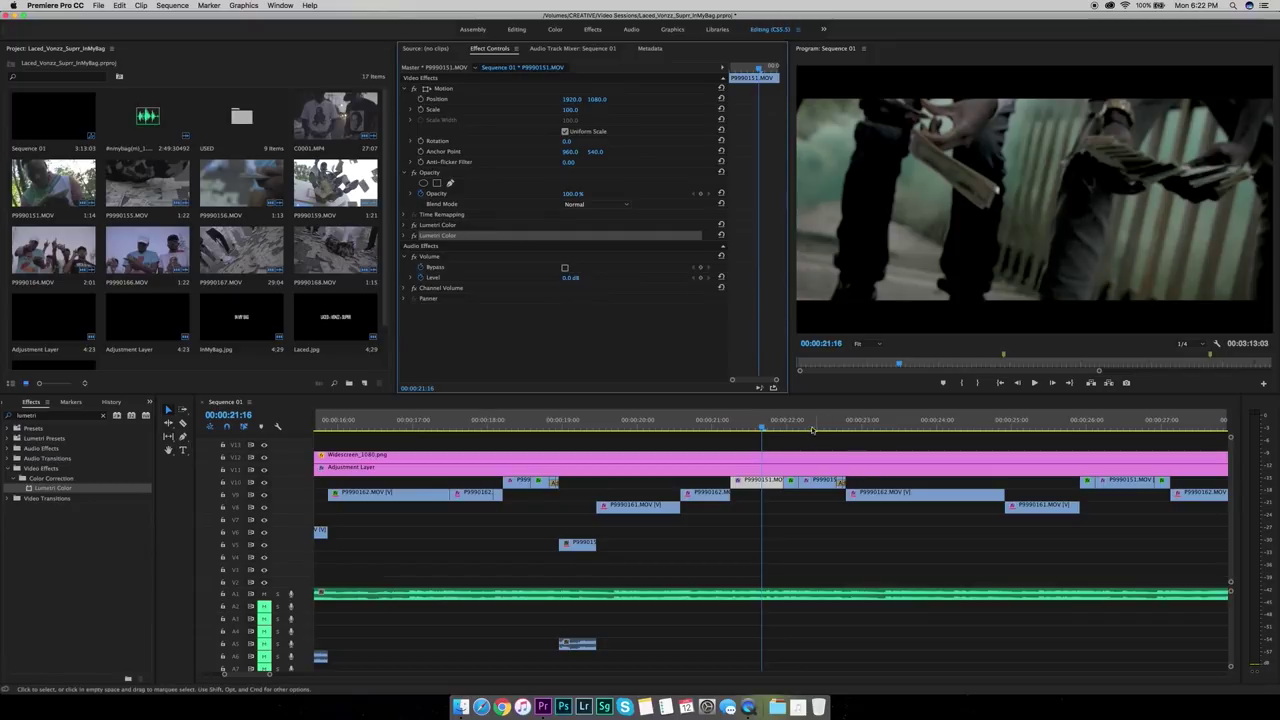
pyautogui.moveTo(782, 434); pyautogui.dragTo(765, 434)
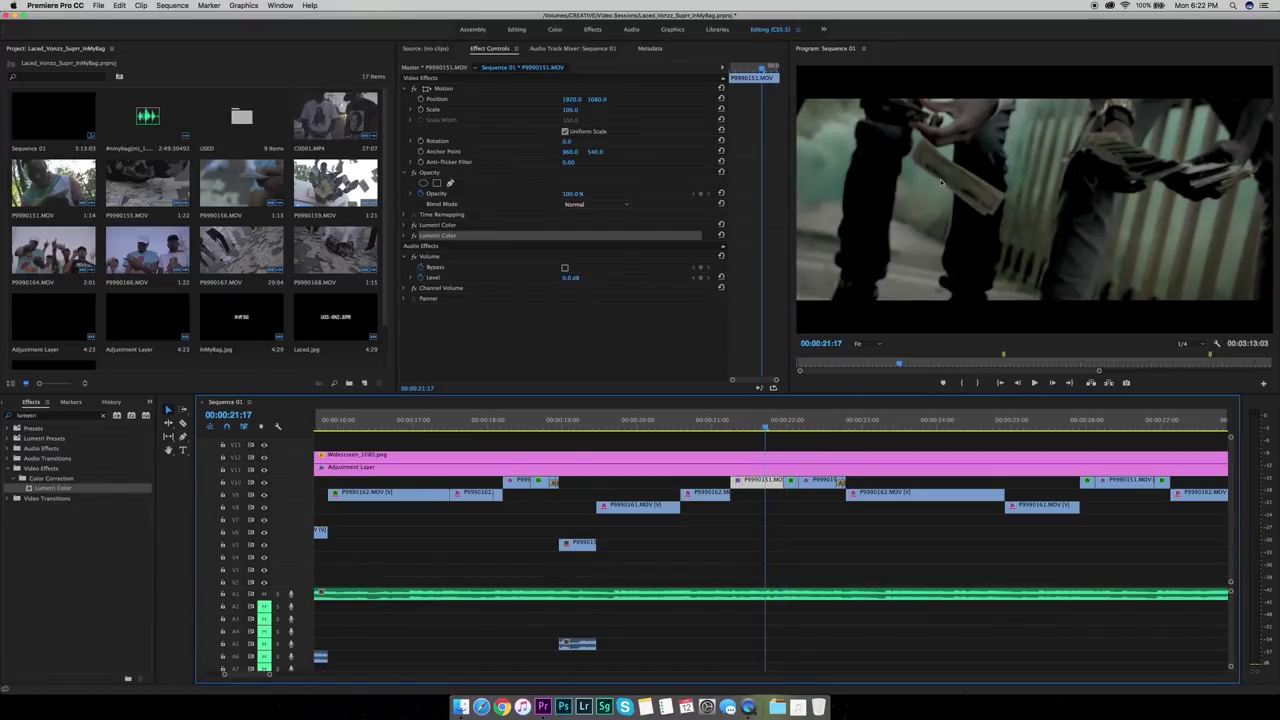
pyautogui.click(790, 428)
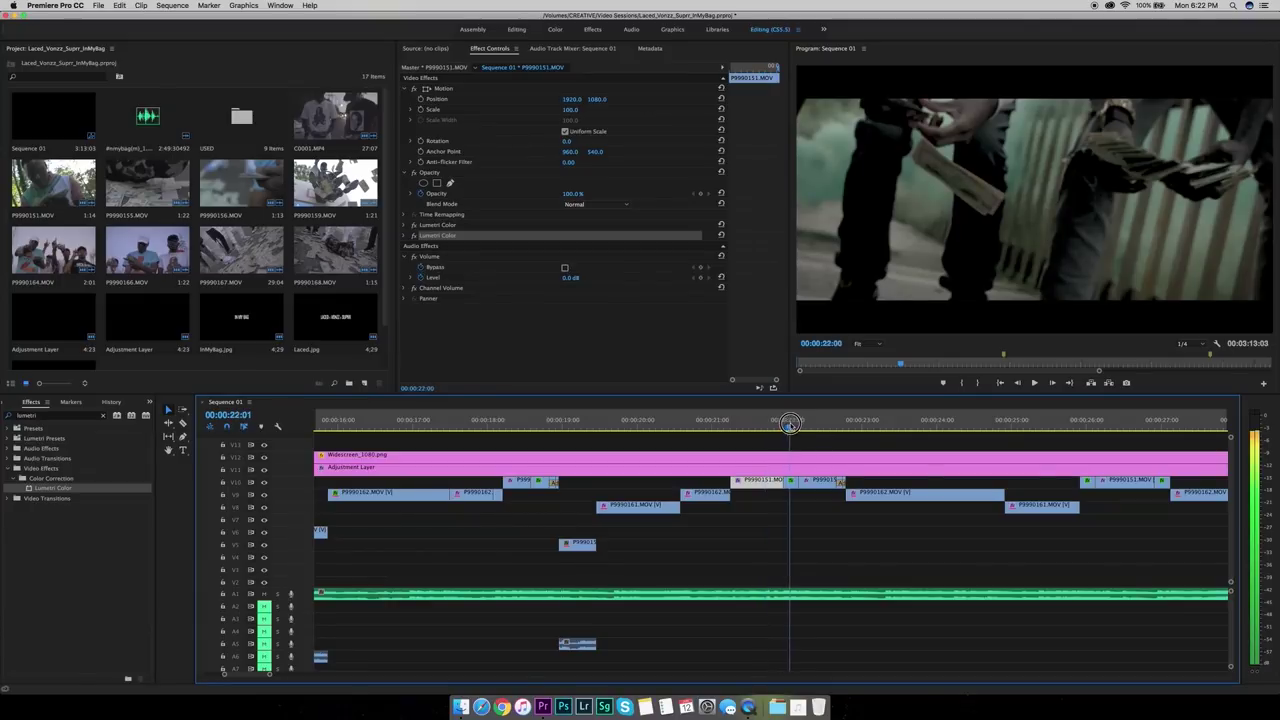
pyautogui.press('Delete')
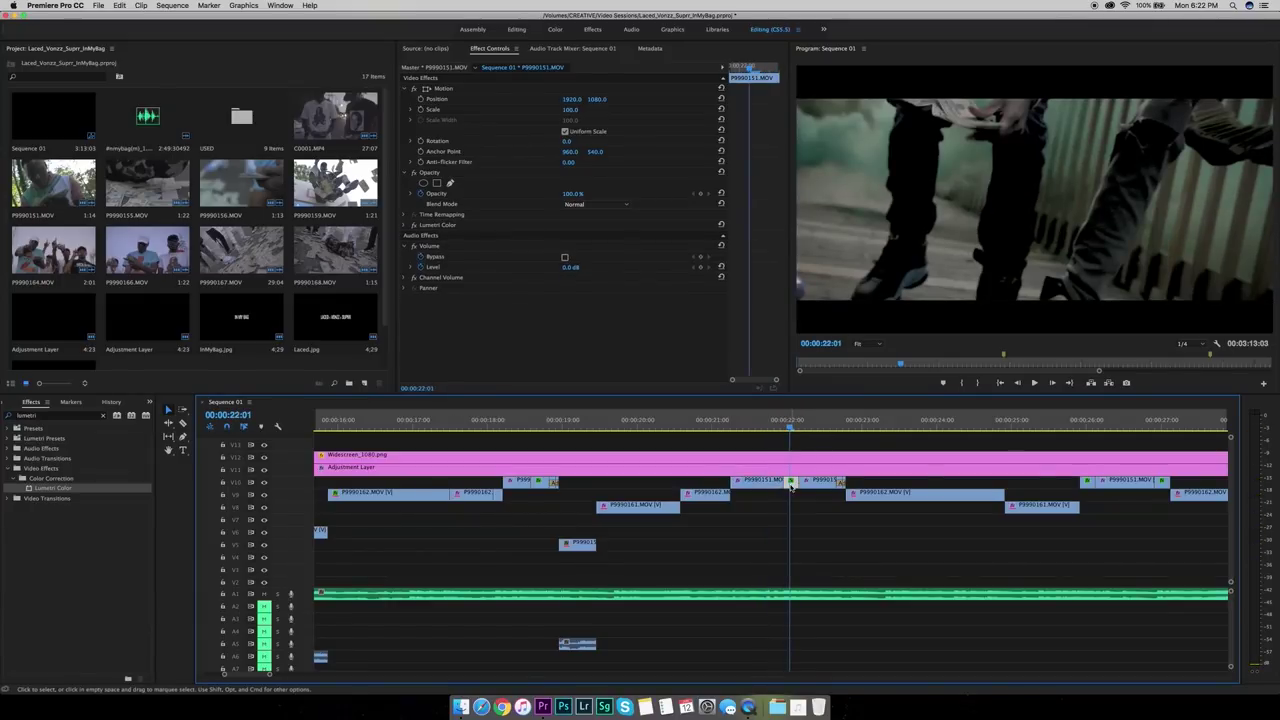
pyautogui.press('super+z')
pyautogui.click(810, 428)
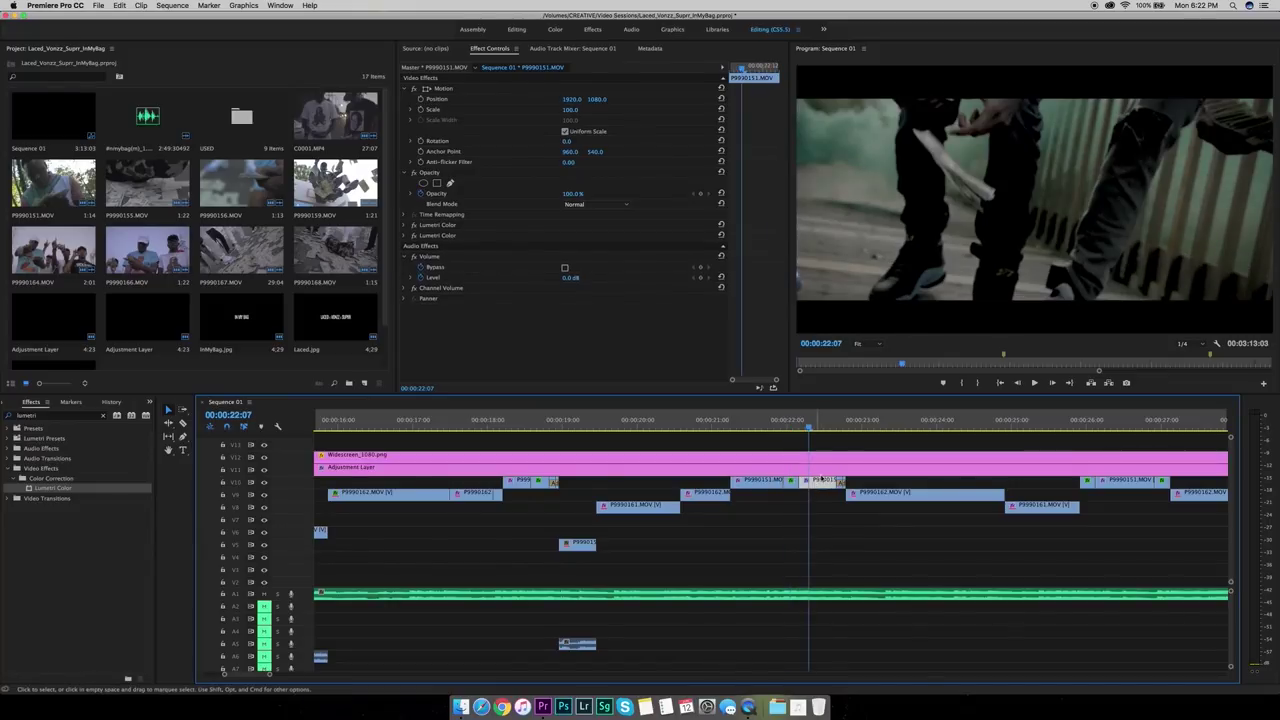
pyautogui.press('Down')
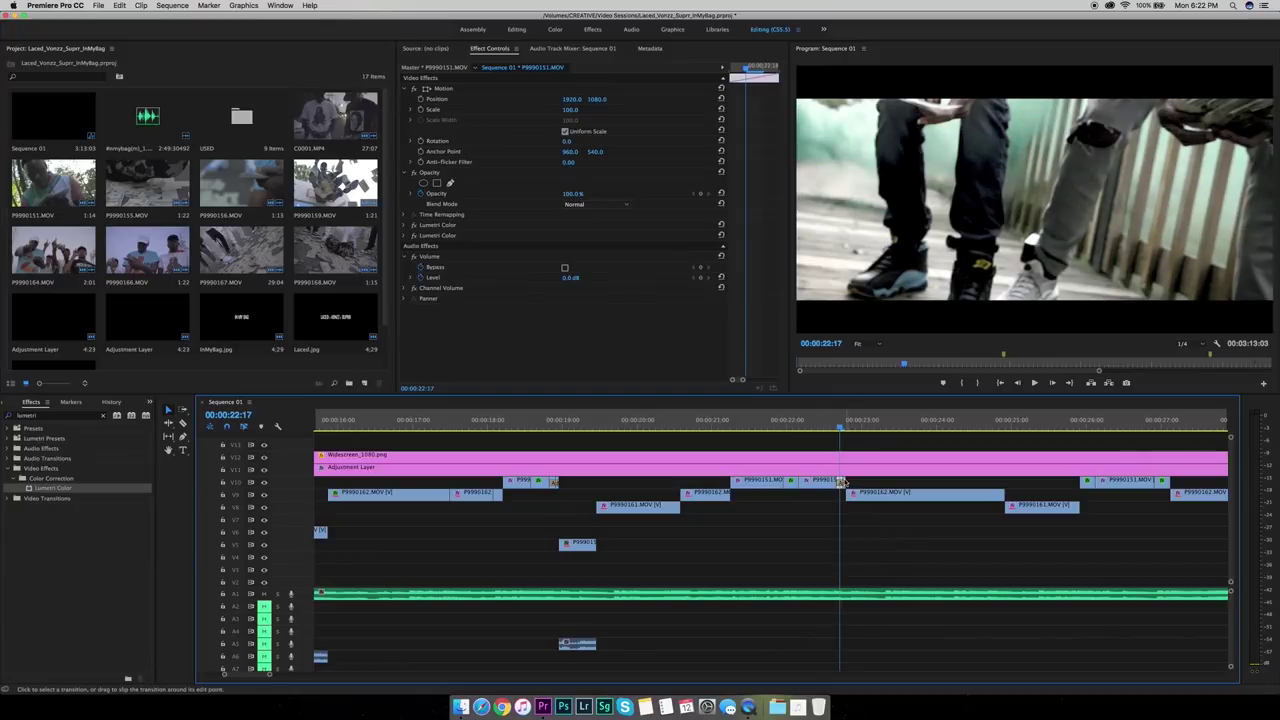
# Remove the second Lumetri Color effect from the P9990151.MOV clip at 00:00:21:13 and display the effects of its master clip
pyautogui.click(751, 443)
pyautogui.click(752, 427)
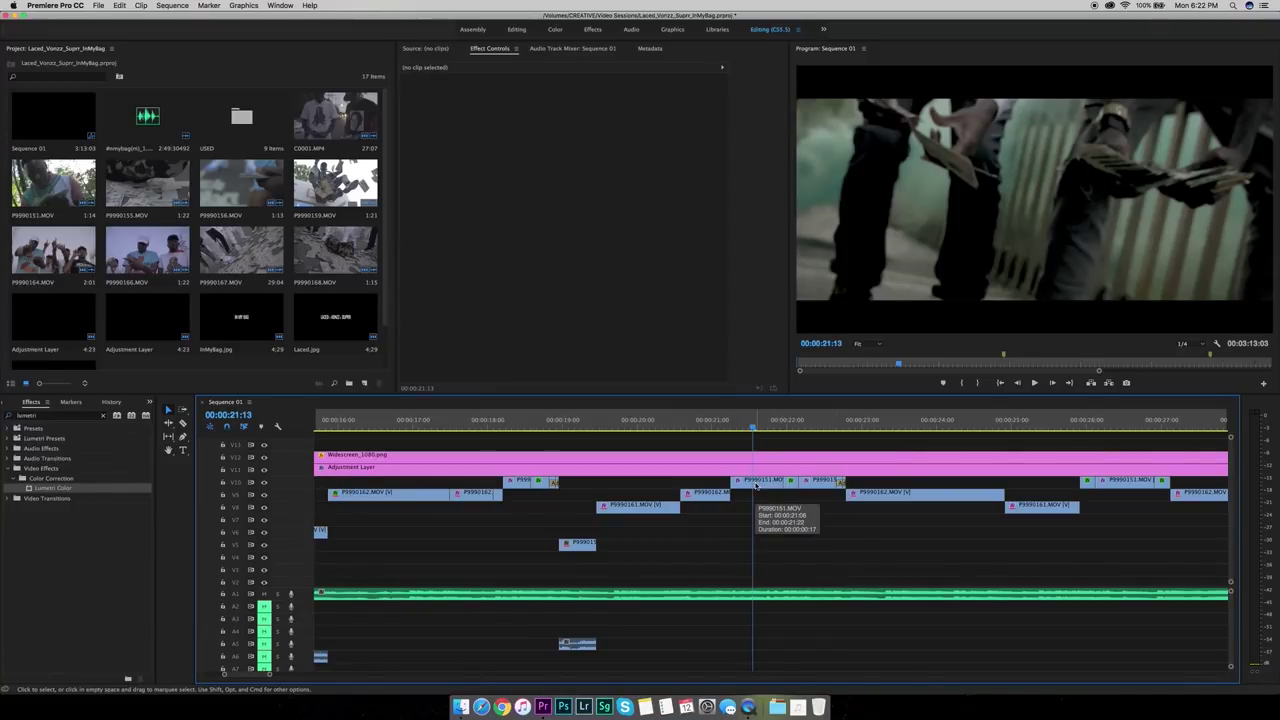
pyautogui.click(756, 484)
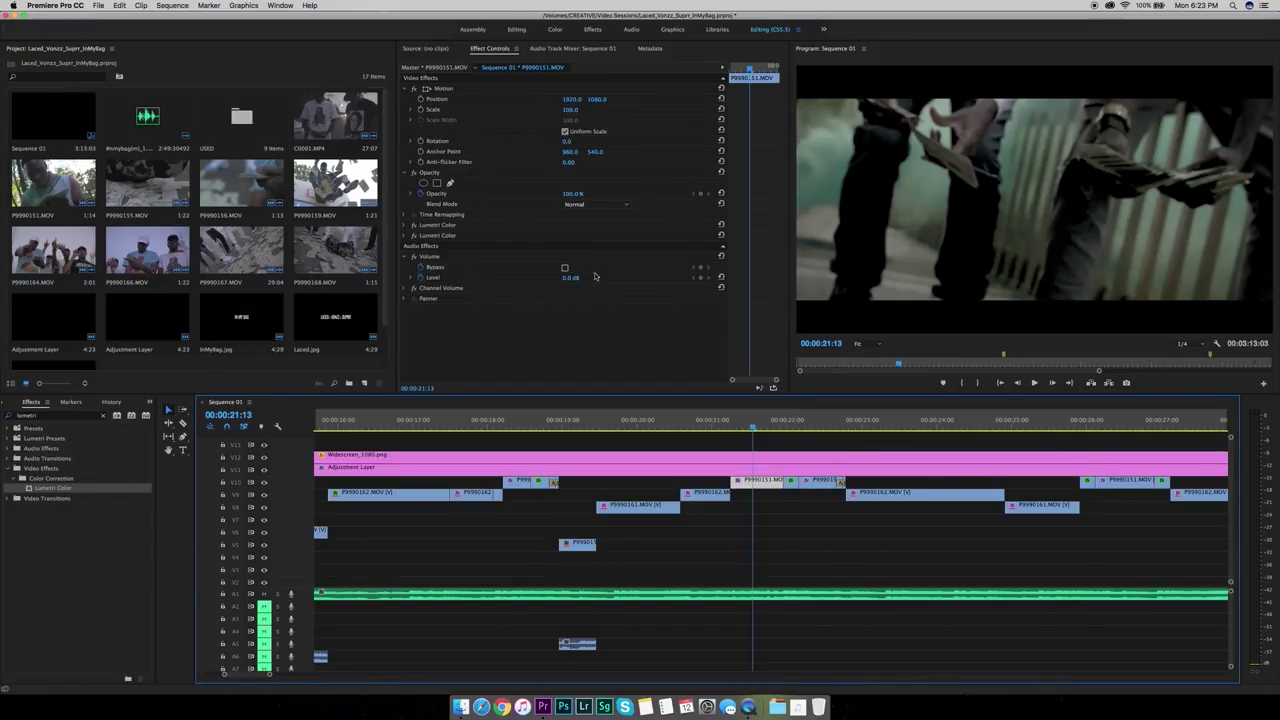
pyautogui.click(443, 235)
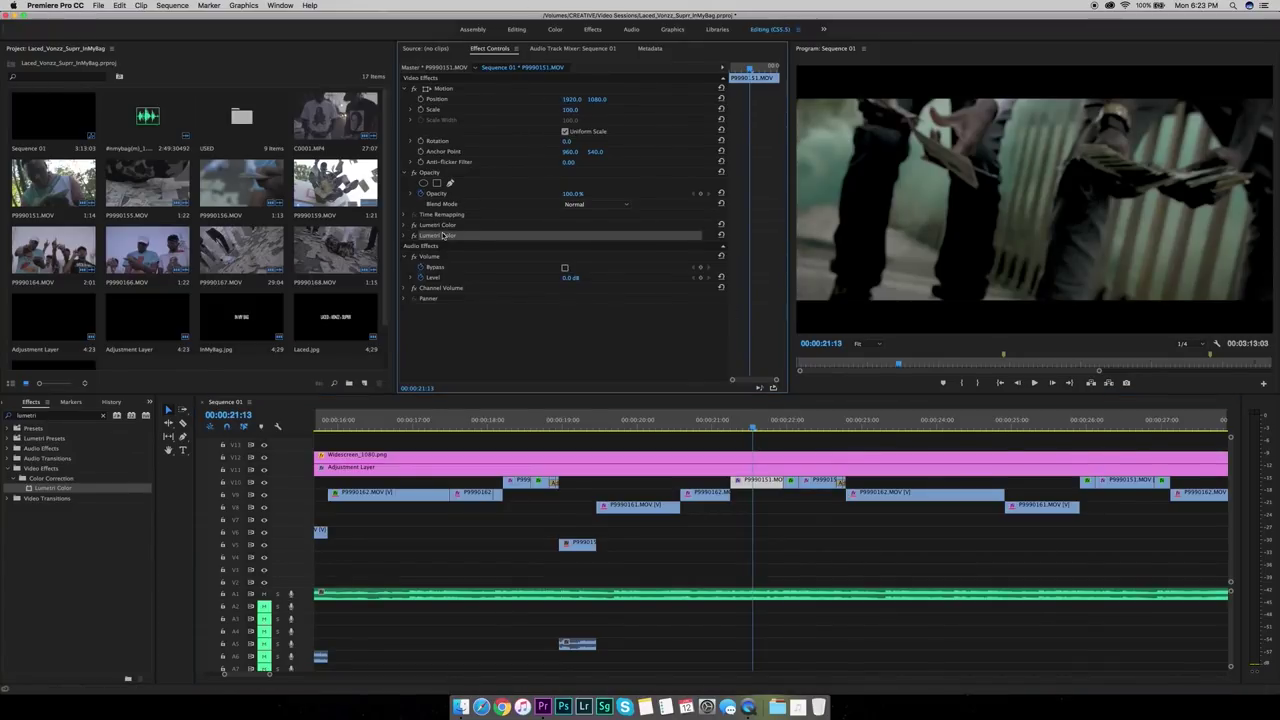
pyautogui.press('Delete')
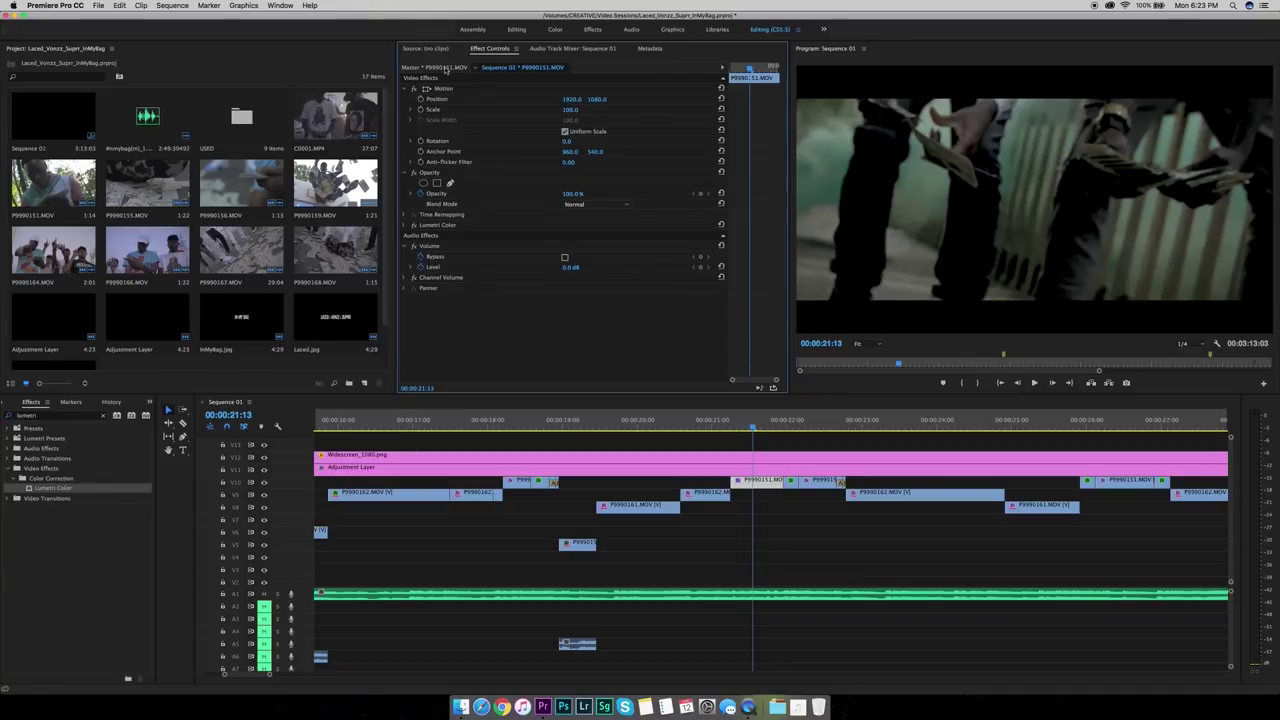
pyautogui.click(435, 69)
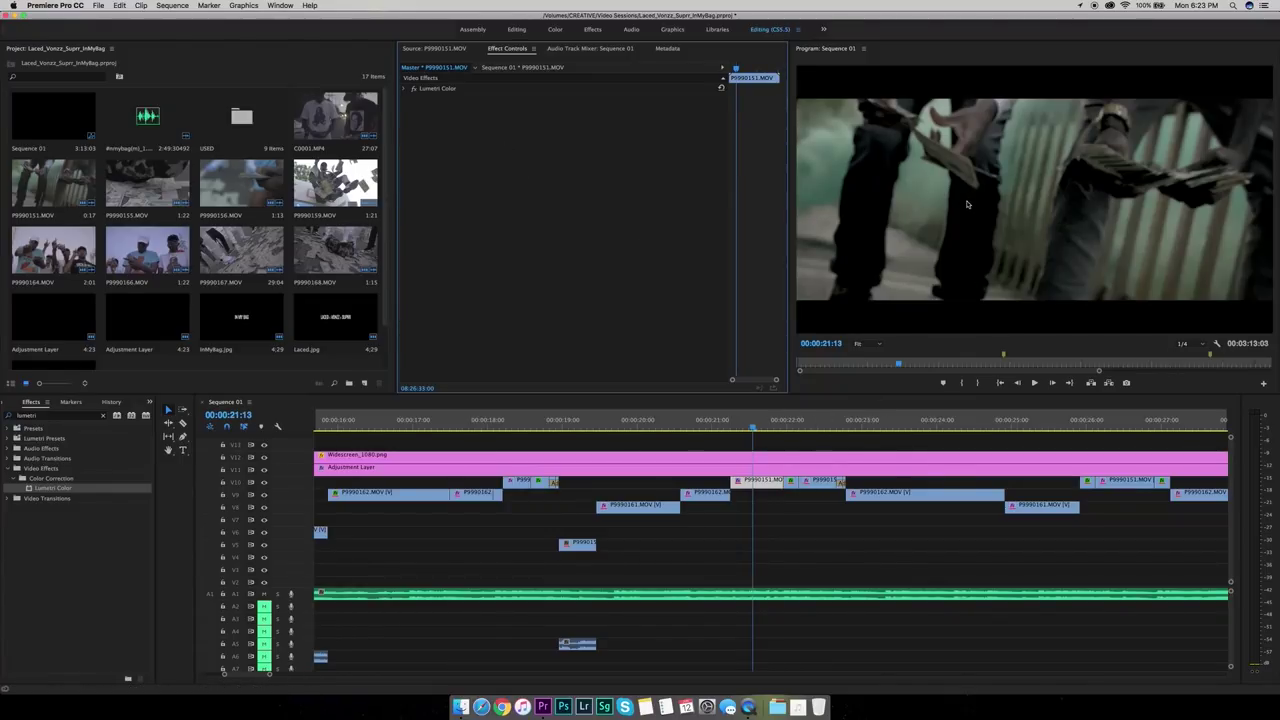
# View a wider stretch of the sequence and open the P9990151.MOV clip at 00:00:21:13 to check its master clip effects
pyautogui.click(680, 480)
pyautogui.press('-')
pyautogui.press('-')
pyautogui.press('-')
pyautogui.press('-')
pyautogui.press('-')
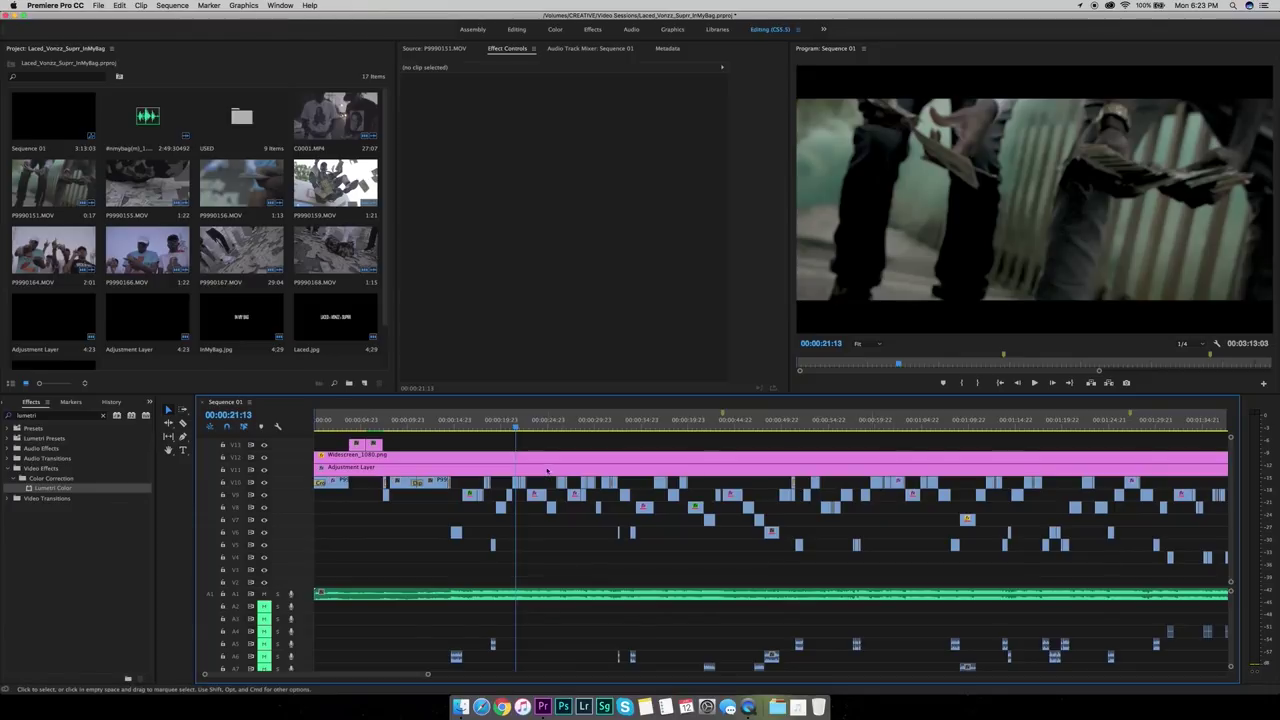
pyautogui.doubleClick(517, 485)
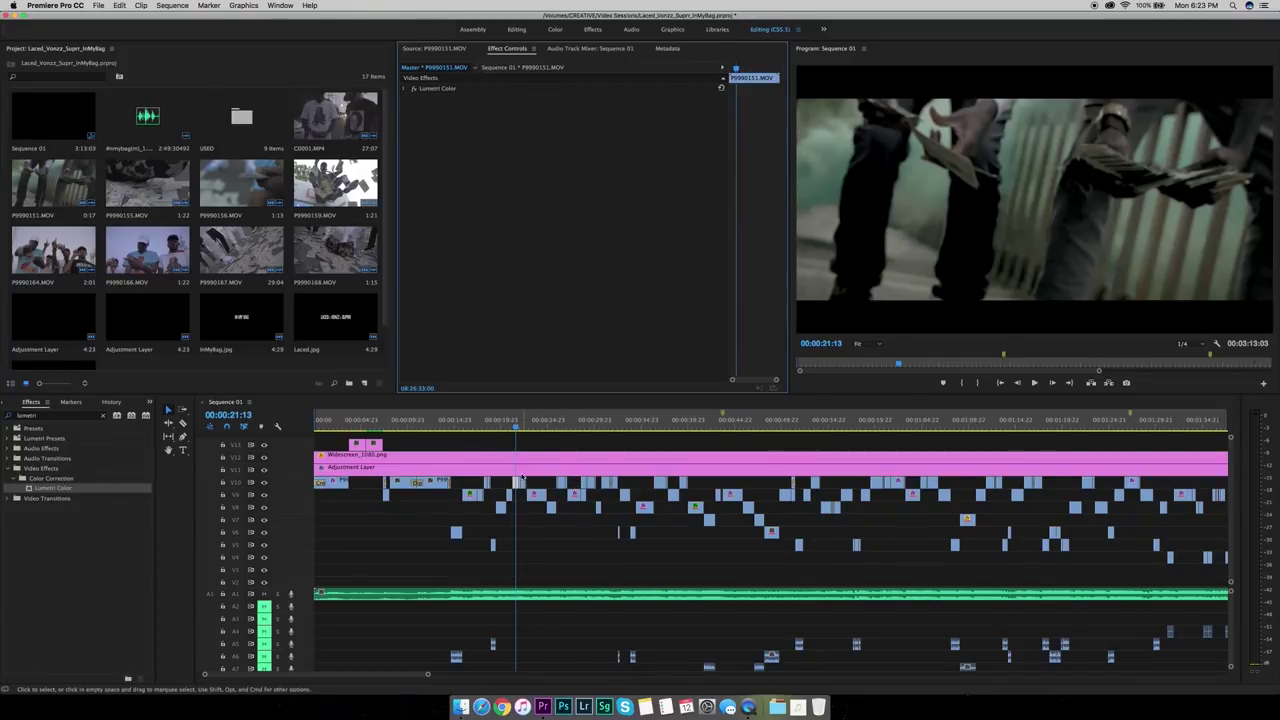
# Paste the copied Lumetri Color effect onto the P9990153.MOV clip on track V5 at 00:00:19:06
pyautogui.click(660, 445)
pyautogui.click(491, 420)
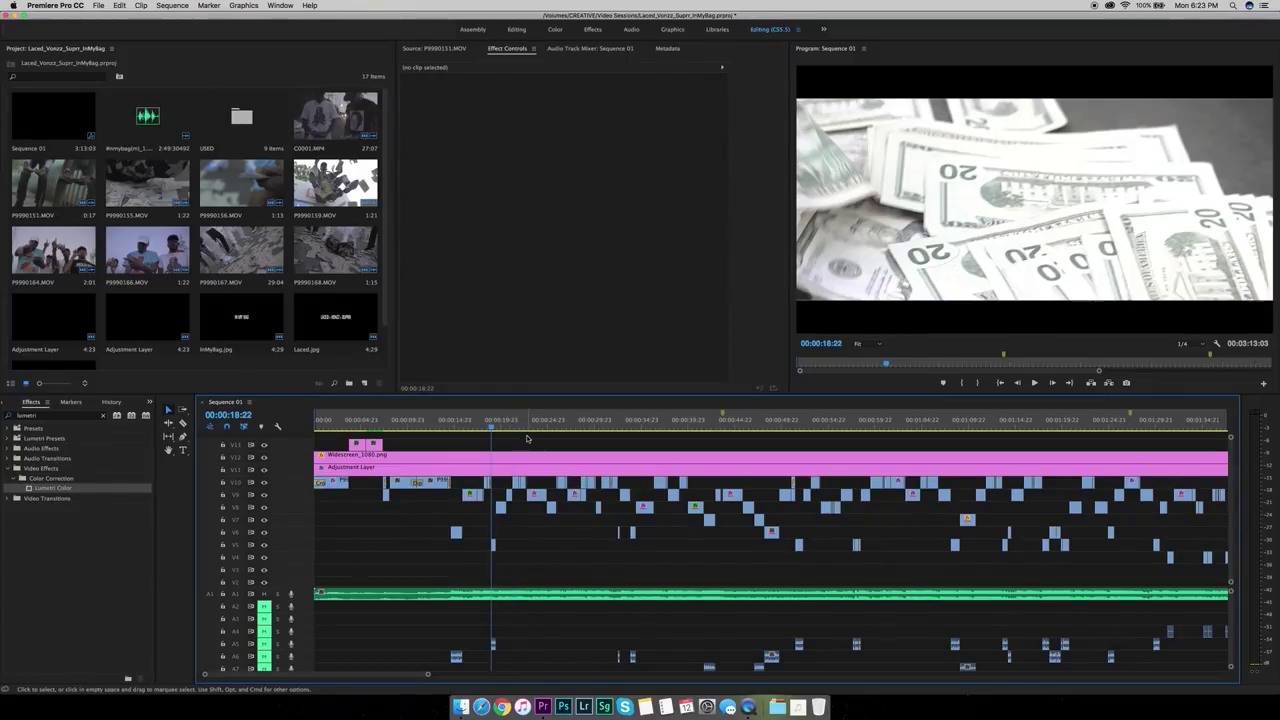
pyautogui.press('=')
pyautogui.press('space')
pyautogui.press('space')
pyautogui.click(673, 420)
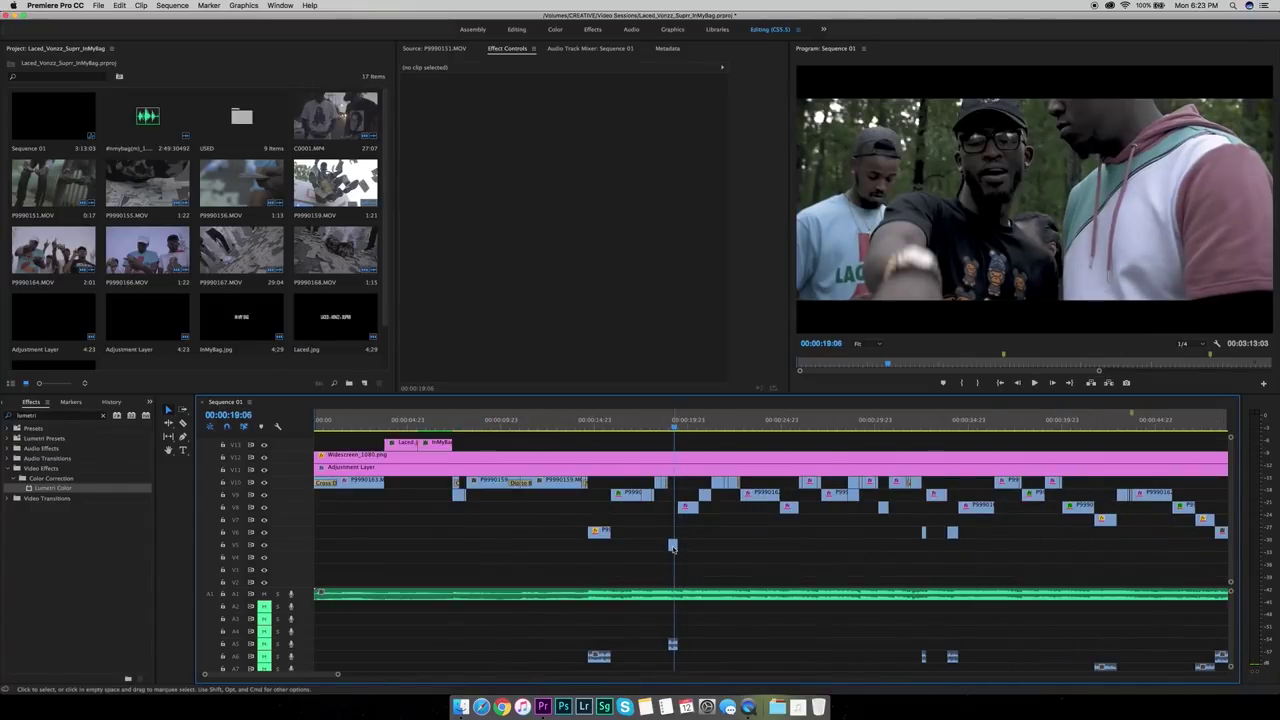
pyautogui.click(673, 546)
pyautogui.press('=')
pyautogui.press('=')
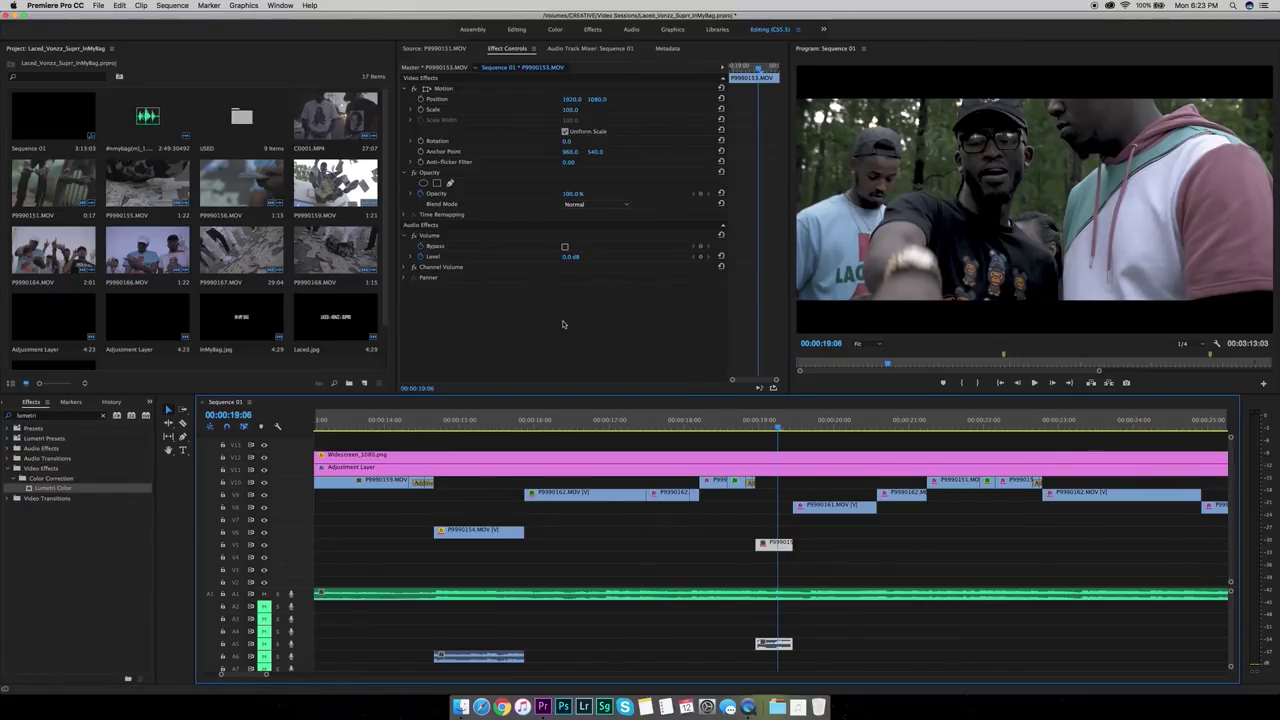
pyautogui.moveTo(563, 327); pyautogui.dragTo(563, 327)
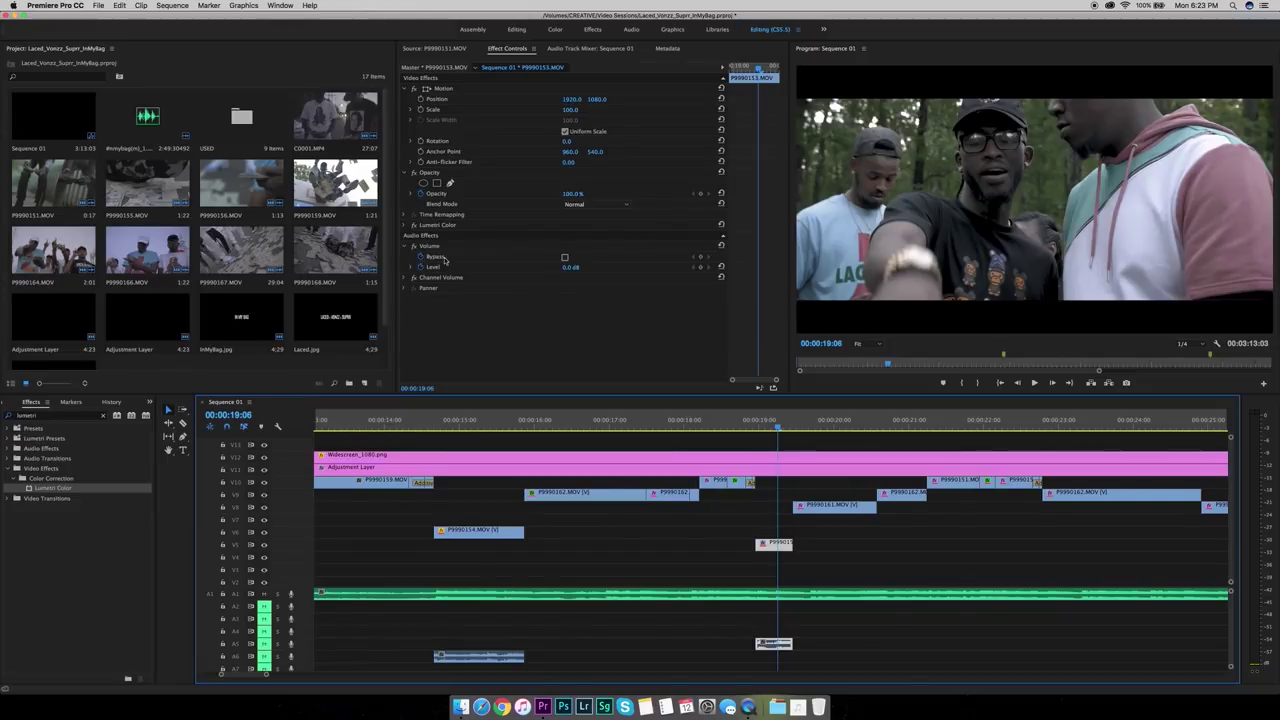
# Compare the P9990153.MOV shot with and without its Lumetri Color effect and inspect the image at 150% and 100% magnification
pyautogui.click(406, 225)
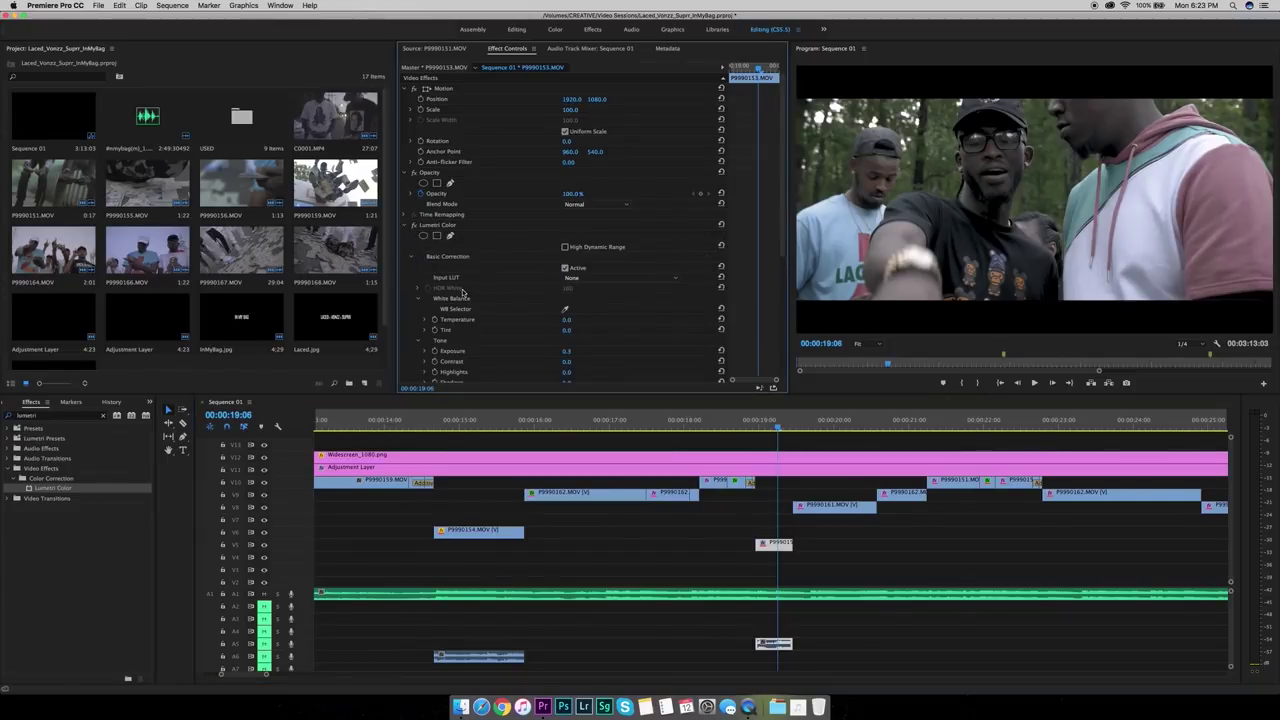
pyautogui.click(414, 226)
pyautogui.click(414, 226)
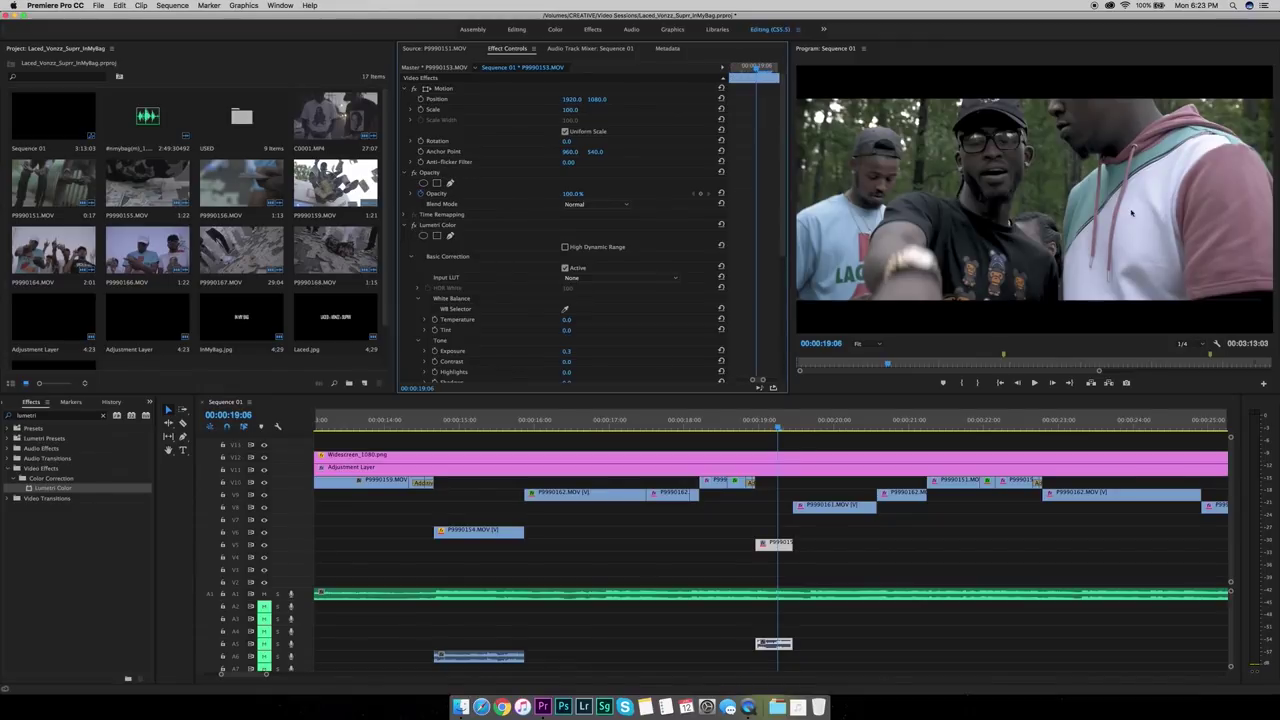
pyautogui.click(860, 344)
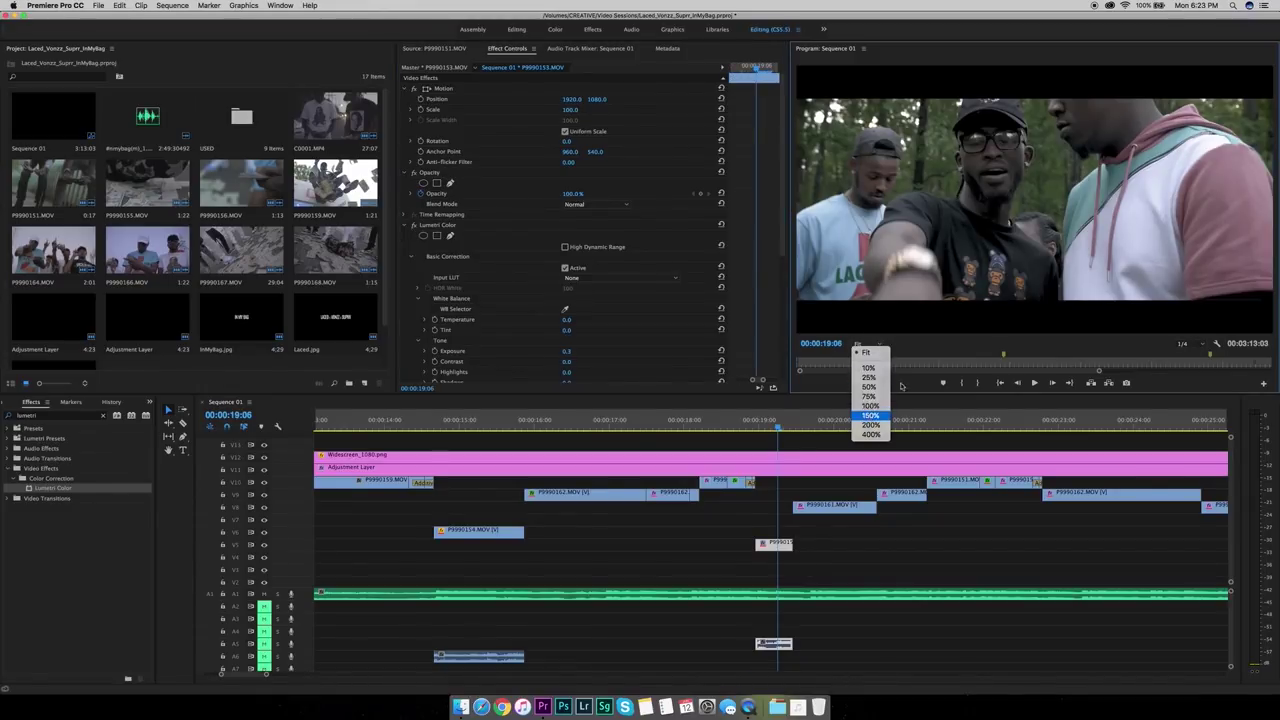
pyautogui.click(876, 412)
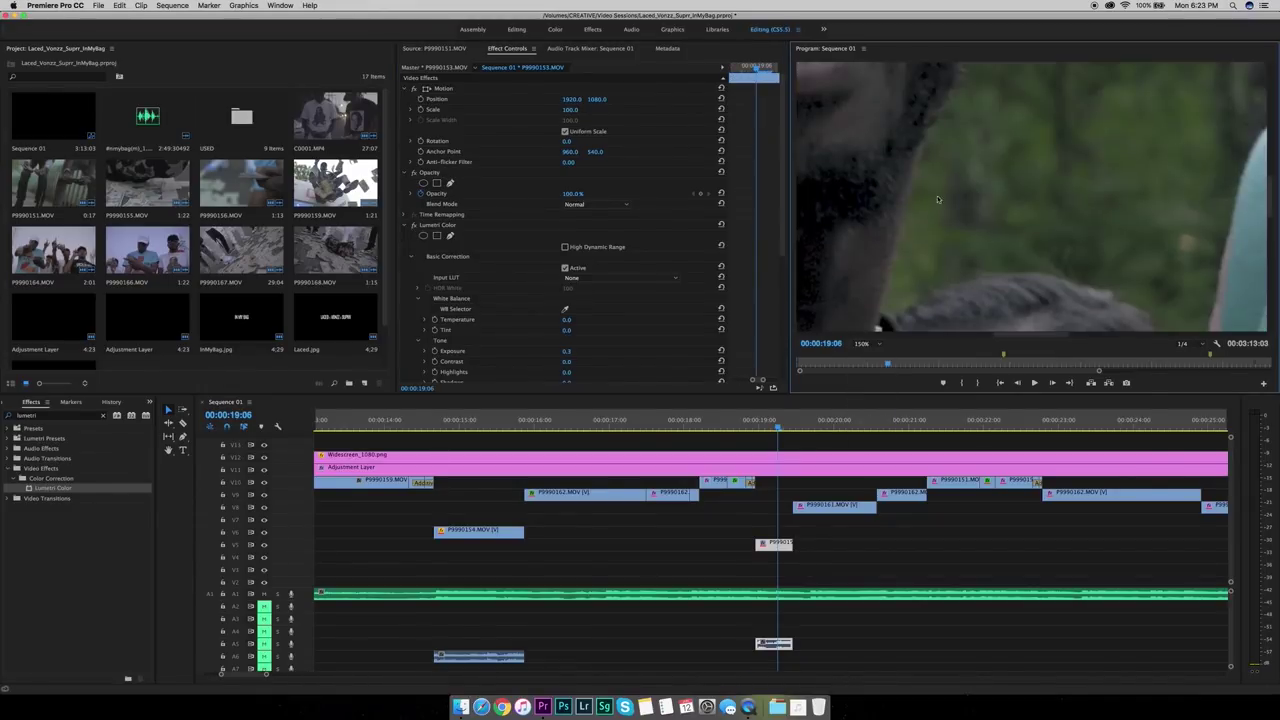
pyautogui.click(876, 345)
pyautogui.click(884, 406)
pyautogui.click(405, 227)
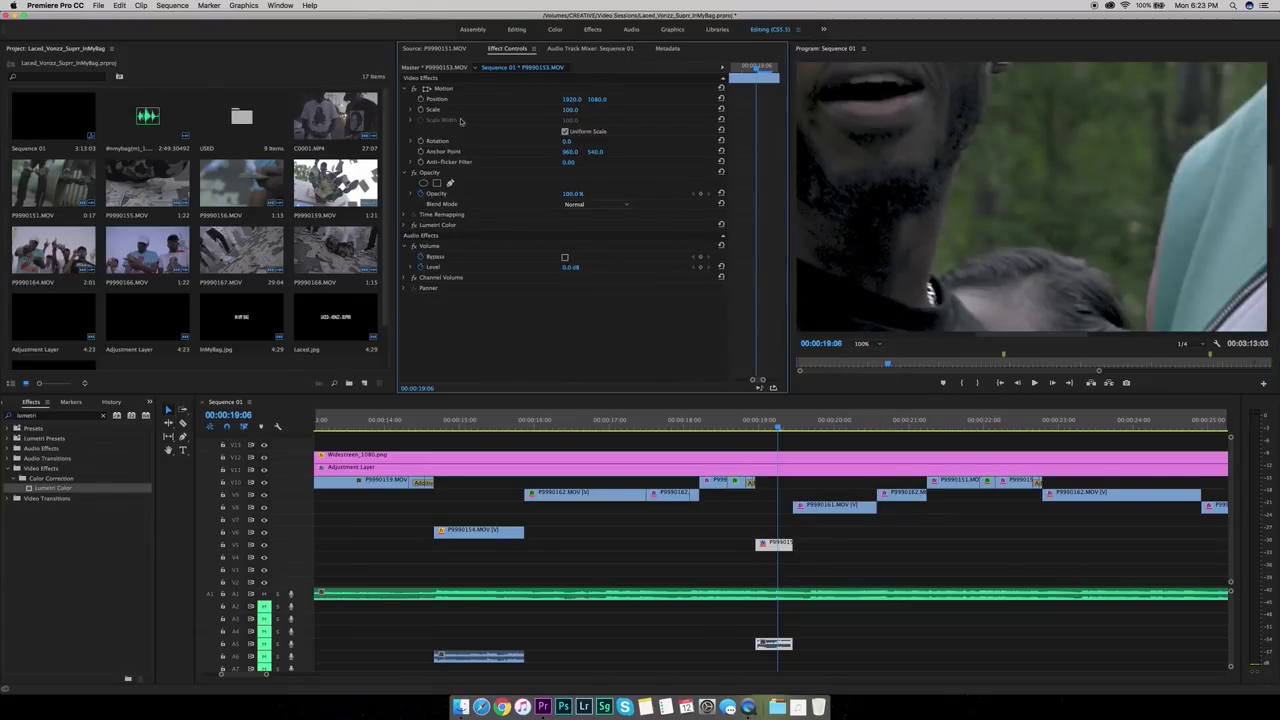
# Examine the Lumetri Color settings on the P9990153.MOV master clip, and return to the effects of the sequence clip
pyautogui.click(447, 70)
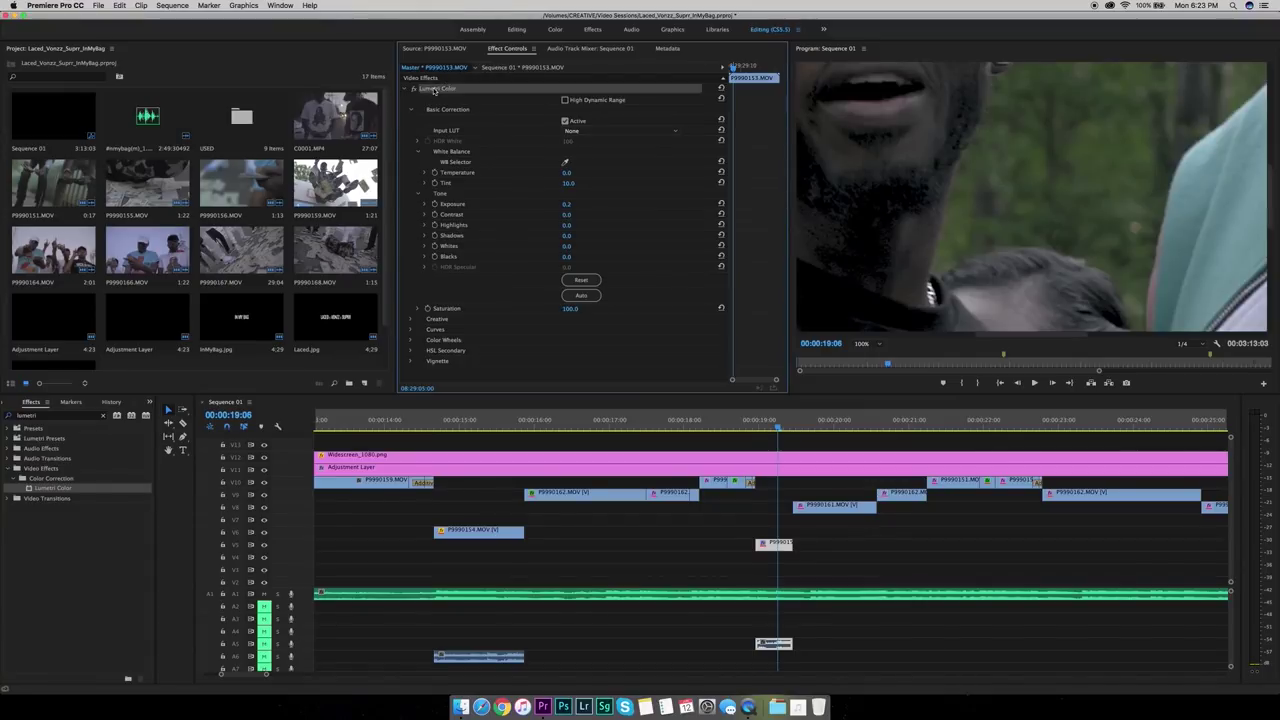
pyautogui.click(433, 91)
pyautogui.click(514, 68)
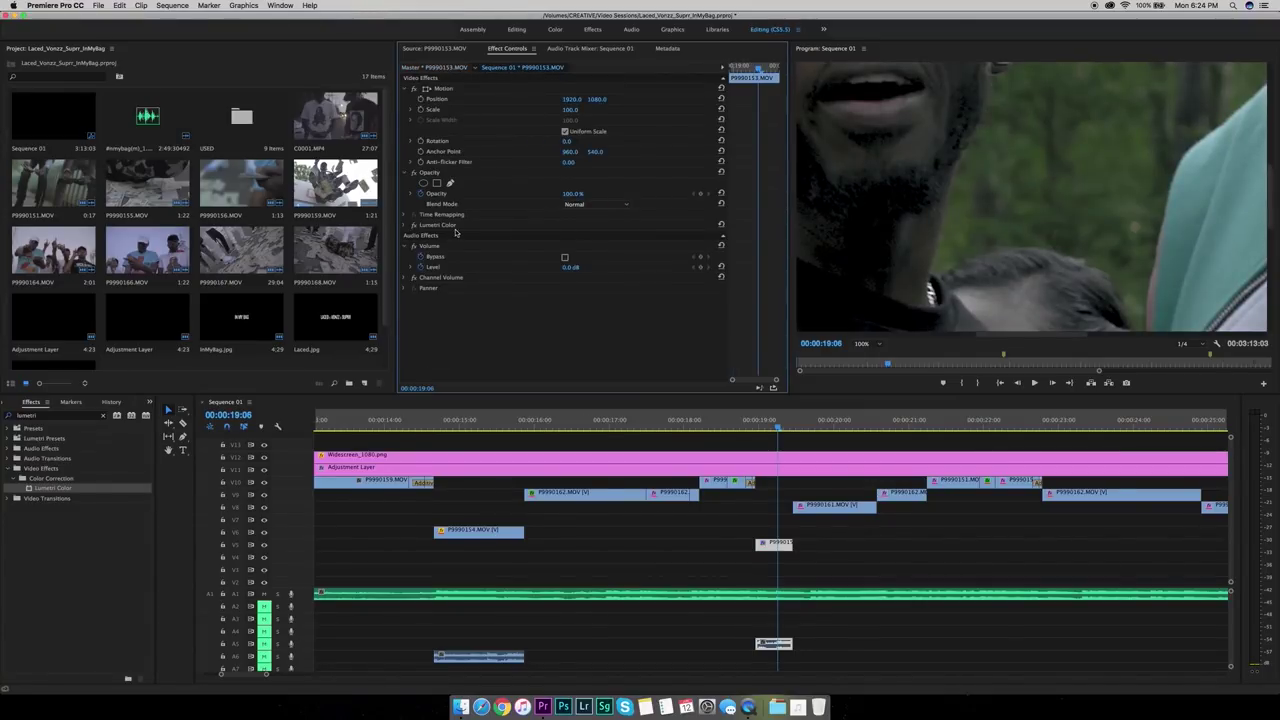
# Set the preview magnification back to Fit and compare the shot at 00:00:19:09 with and without the clip's Lumetri Color effect
pyautogui.click(794, 445)
pyautogui.click(770, 427)
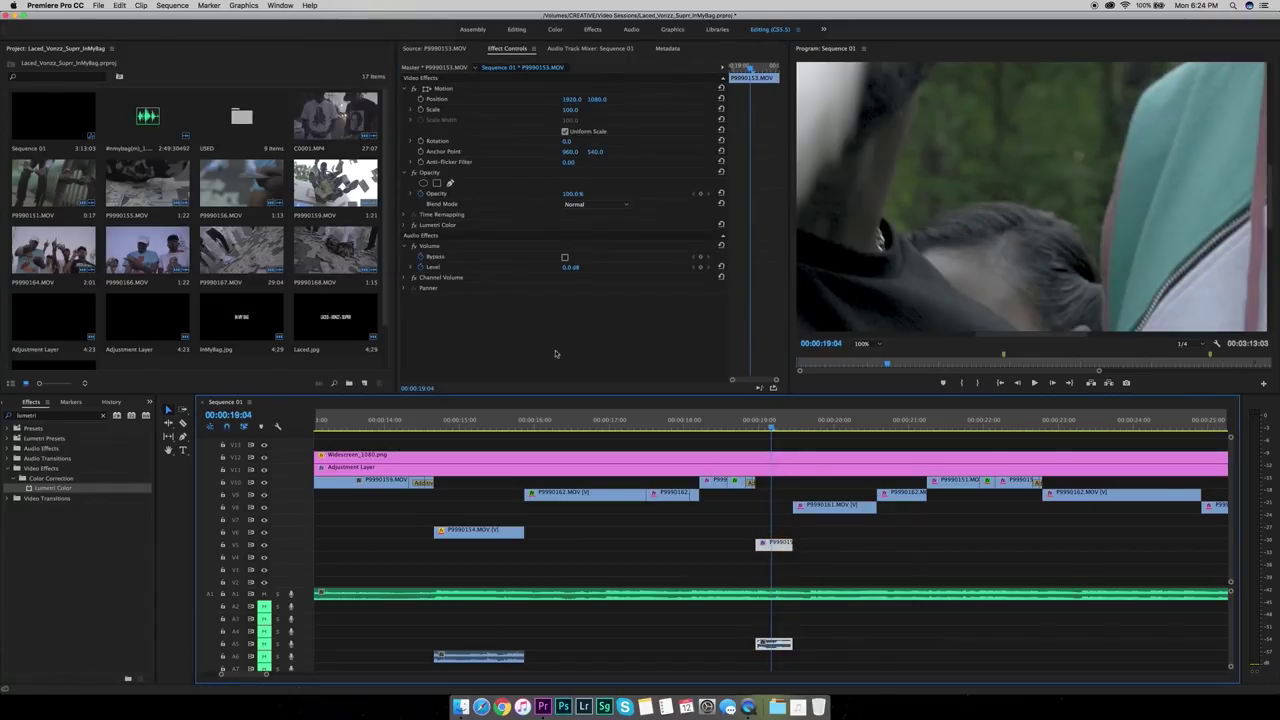
pyautogui.click(880, 345)
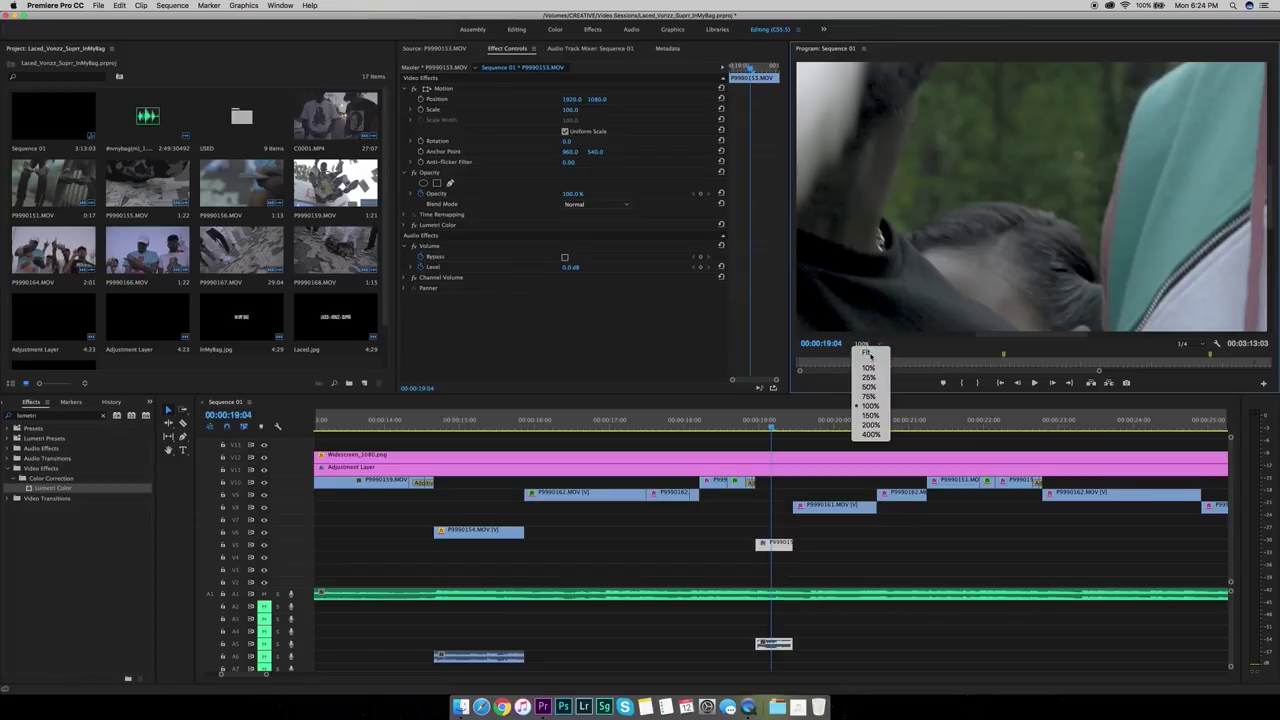
pyautogui.click(870, 355)
pyautogui.moveTo(770, 426)
pyautogui.mouseDown()
pyautogui.moveTo(751, 425)
pyautogui.moveTo(788, 421)
pyautogui.mouseUp()
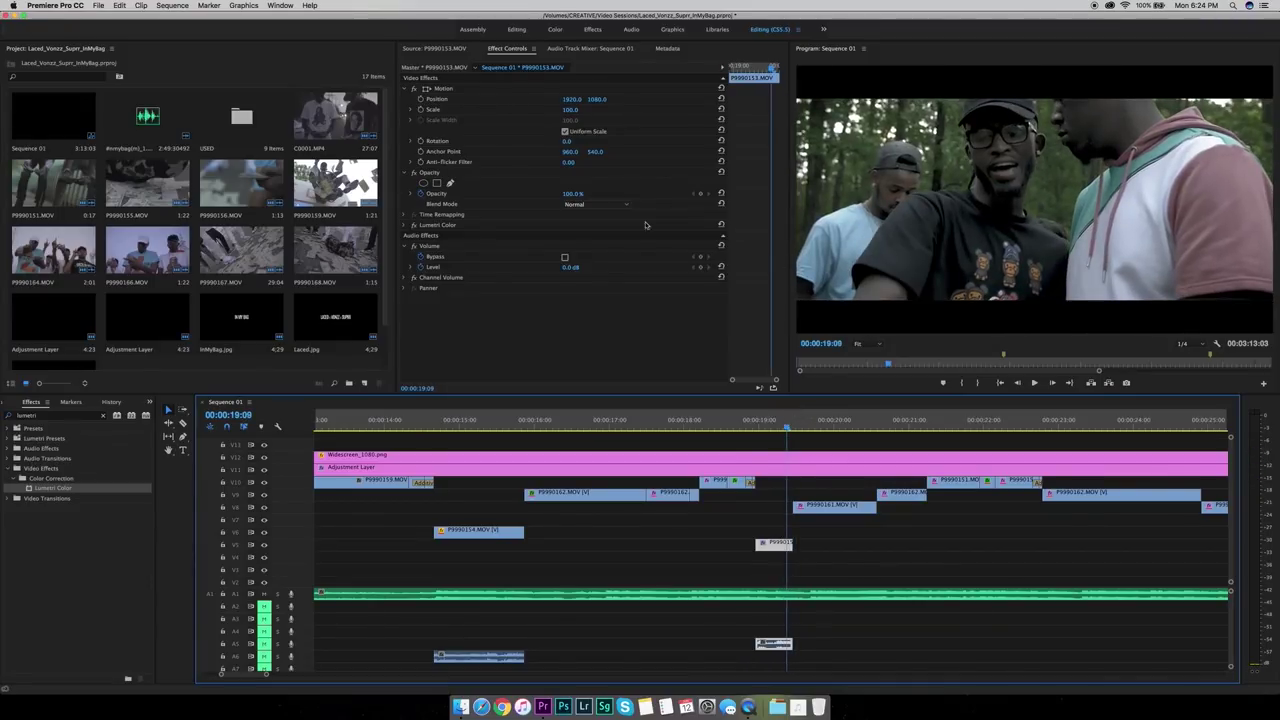
pyautogui.click(413, 225)
pyautogui.click(413, 225)
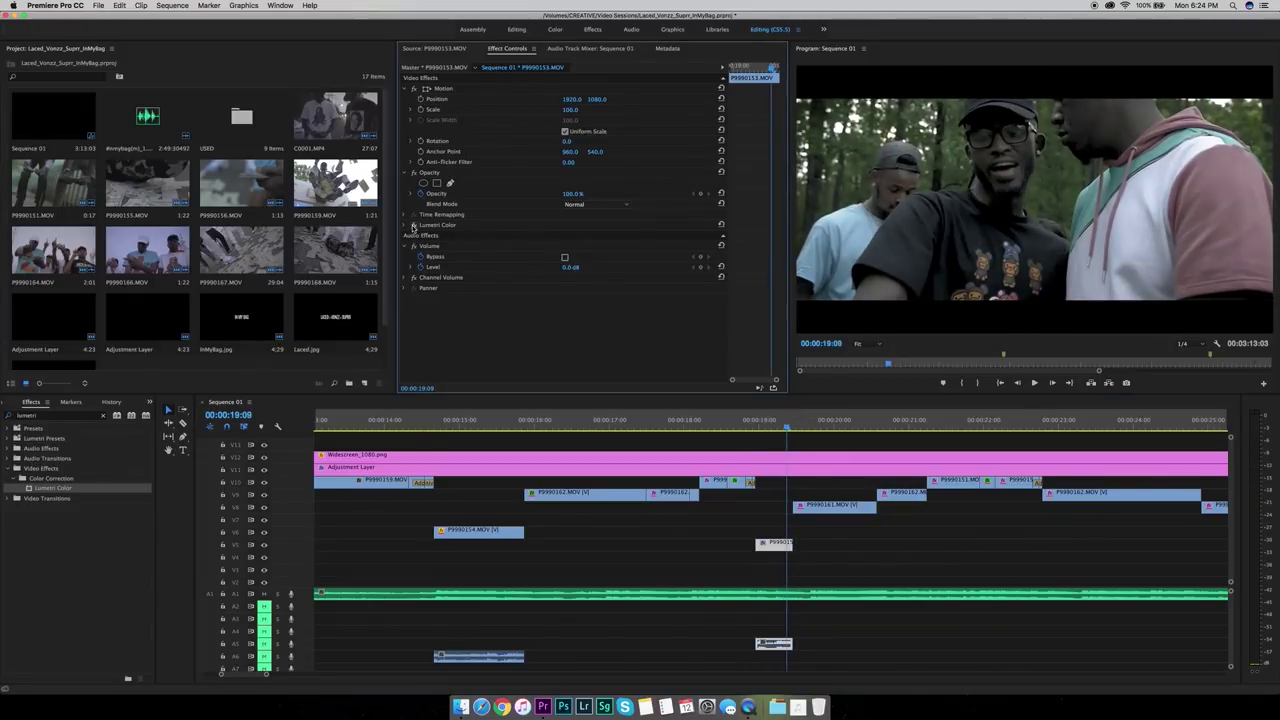
# In the Basic Correction of the P9990153.MOV clip's Lumetri Color effect, set the contrast to 20 and the shadows to 15
pyautogui.click(405, 226)
pyautogui.scroll(-3, 530, 318)
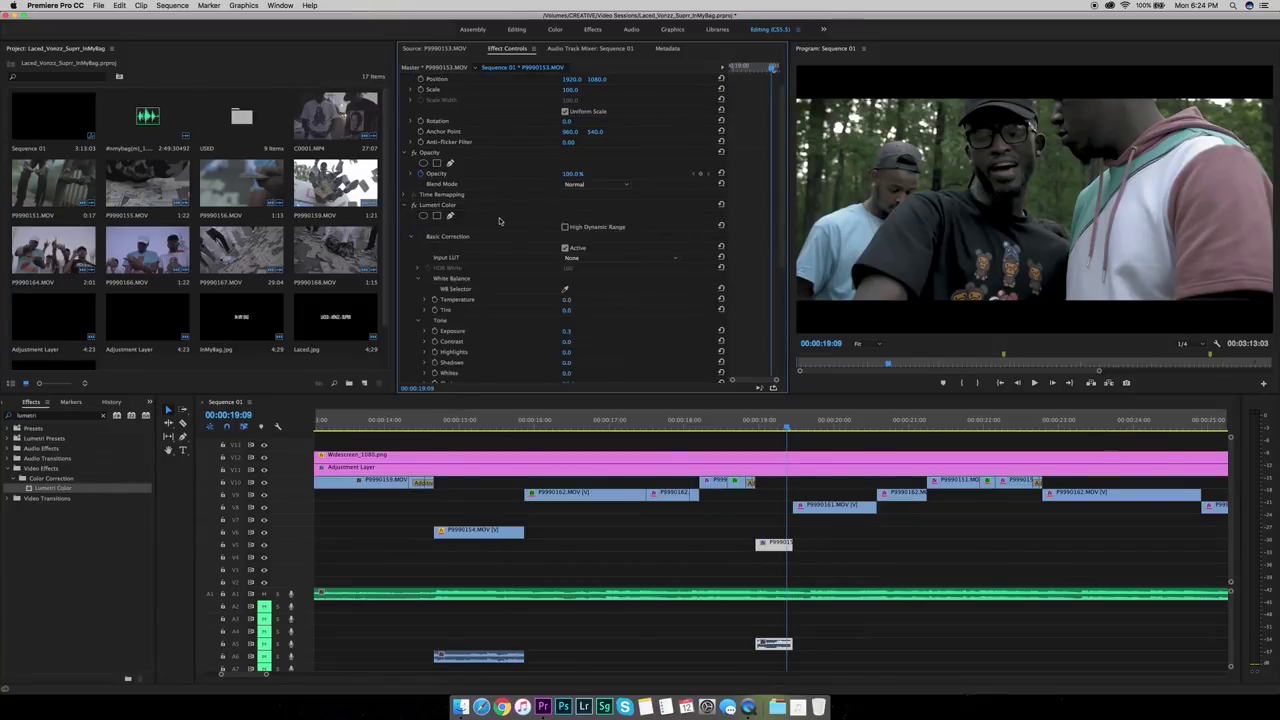
pyautogui.click(567, 291)
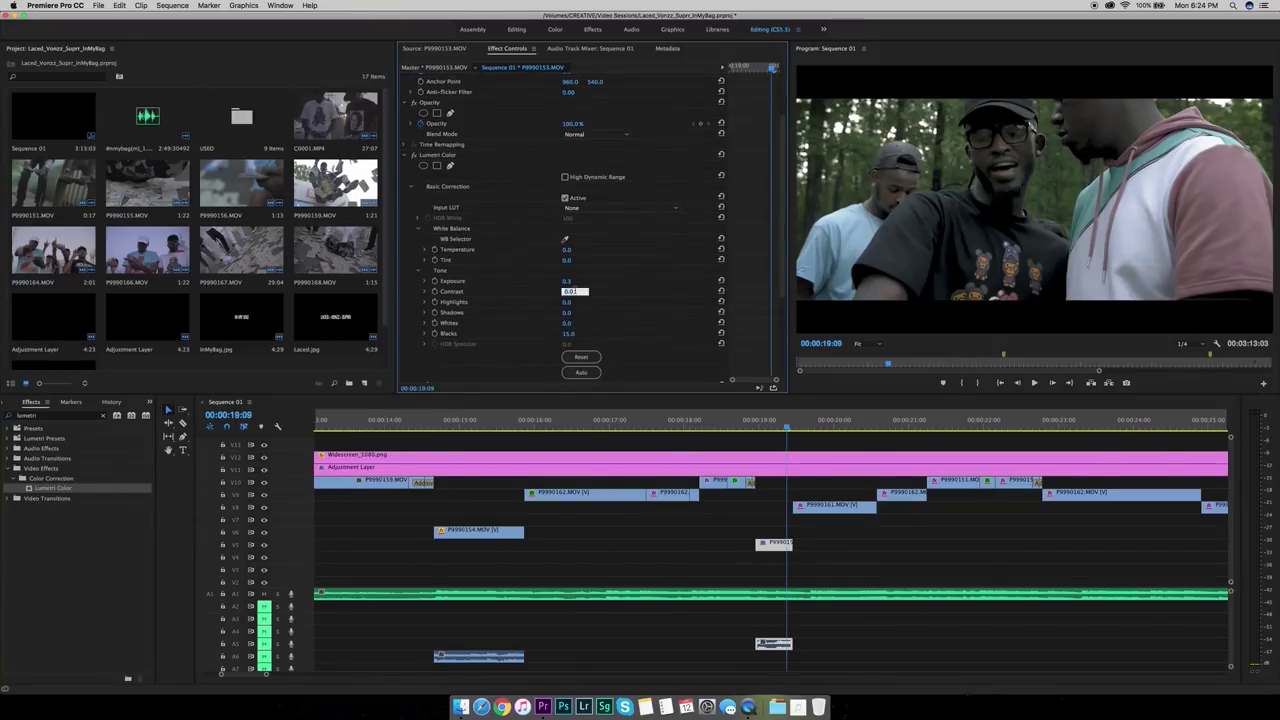
pyautogui.write('20')
pyautogui.press('Return')
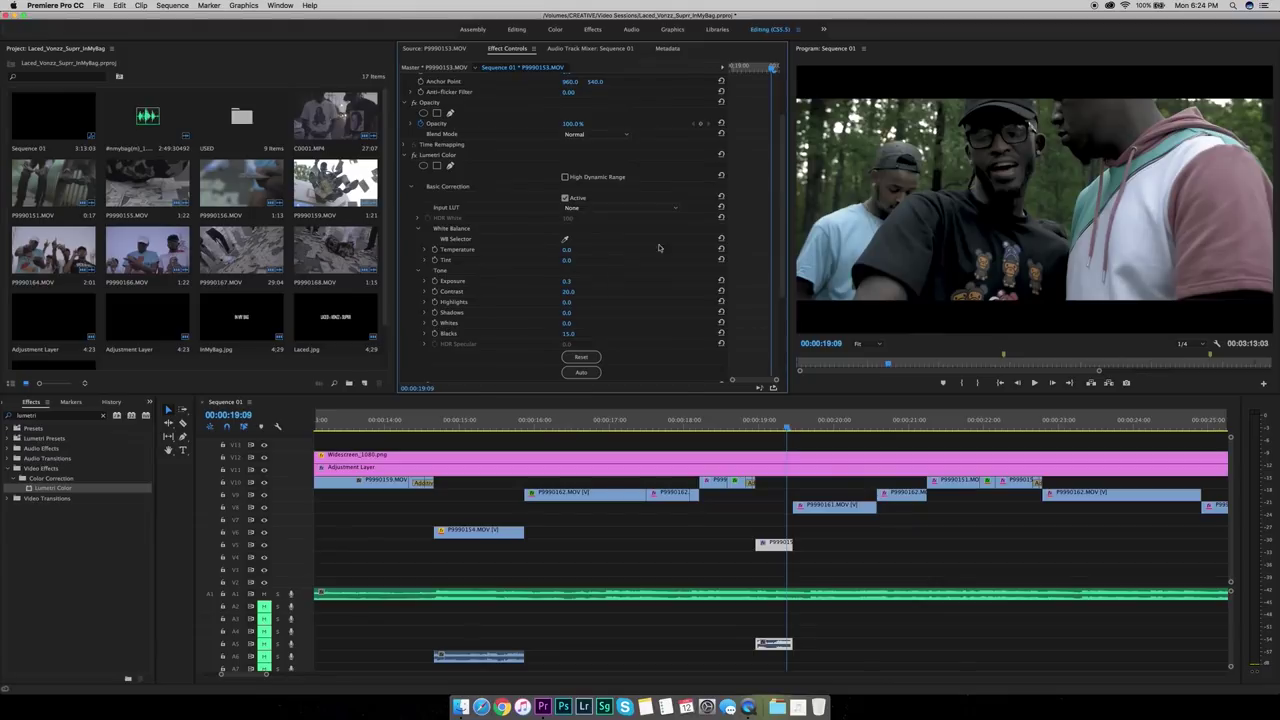
pyautogui.click(566, 335)
pyautogui.moveTo(568, 312); pyautogui.dragTo(590, 312)
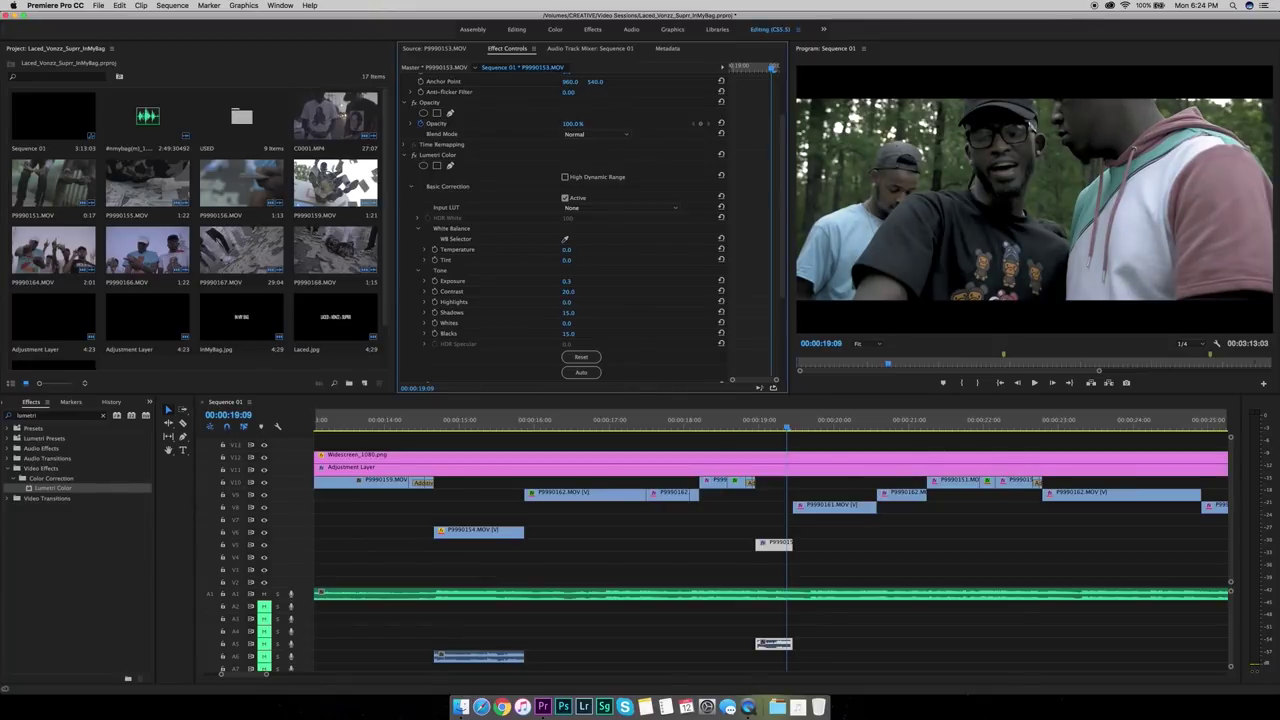
# Switch the P9990153.MOV clip's Lumetri Color effect off and on repeatedly to judge the adjusted contrast and shadows
pyautogui.click(413, 157)
pyautogui.click(413, 157)
pyautogui.click(413, 157)
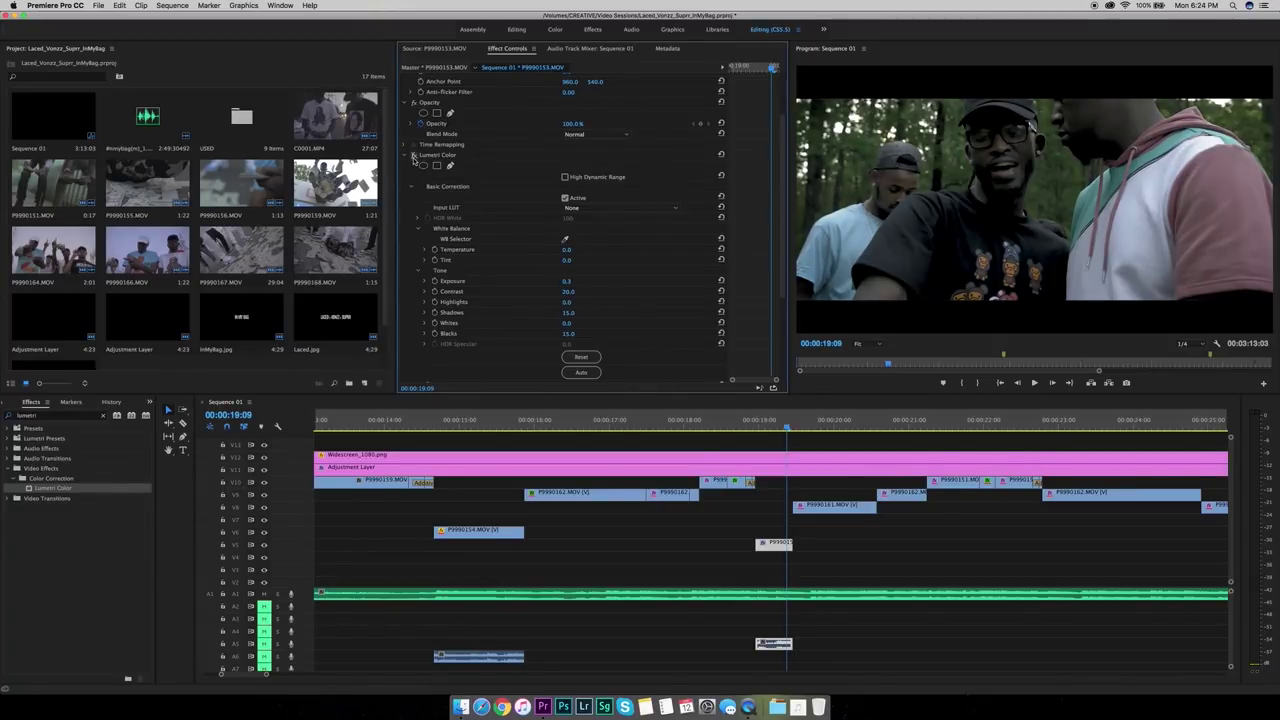
pyautogui.click(413, 157)
pyautogui.click(413, 157)
pyautogui.click(413, 157)
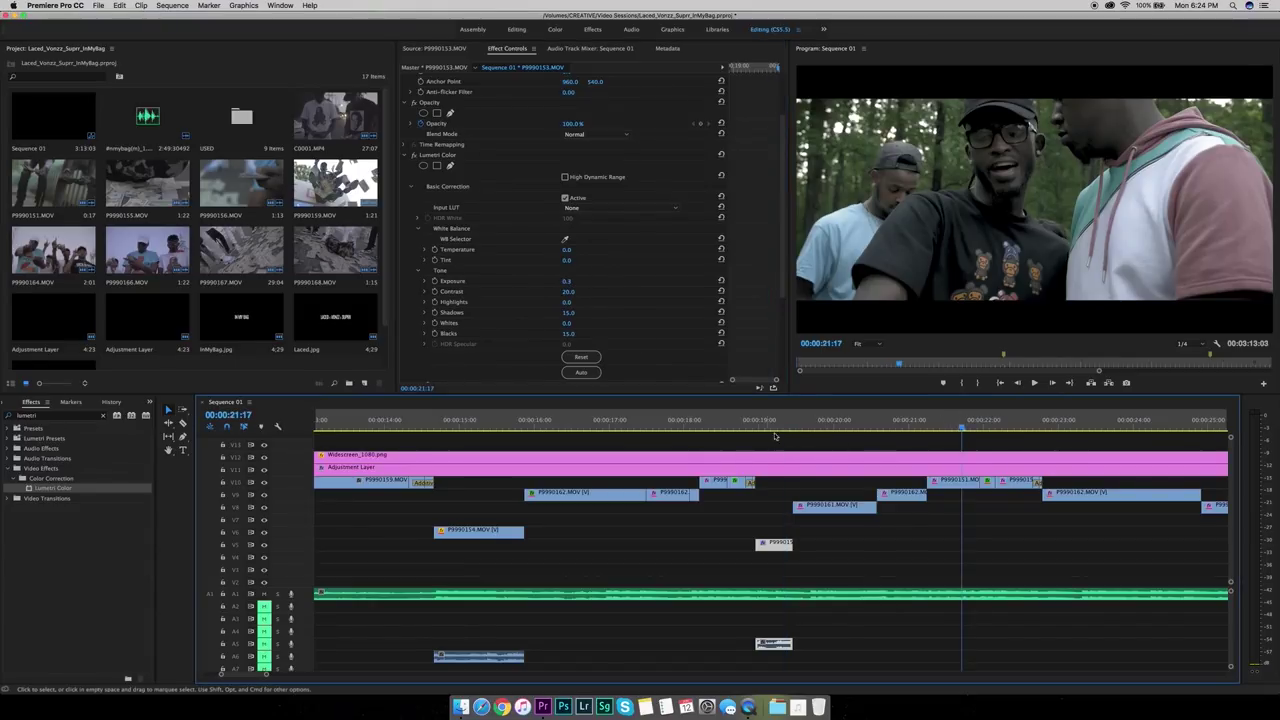
# Remove the Lumetri Color effect from the P9990153.MOV sequence clip at 00:00:19:05, and open the effects of its master clip
pyautogui.press('Left')
pyautogui.press('Left')
pyautogui.press('Left')
pyautogui.press('Left')
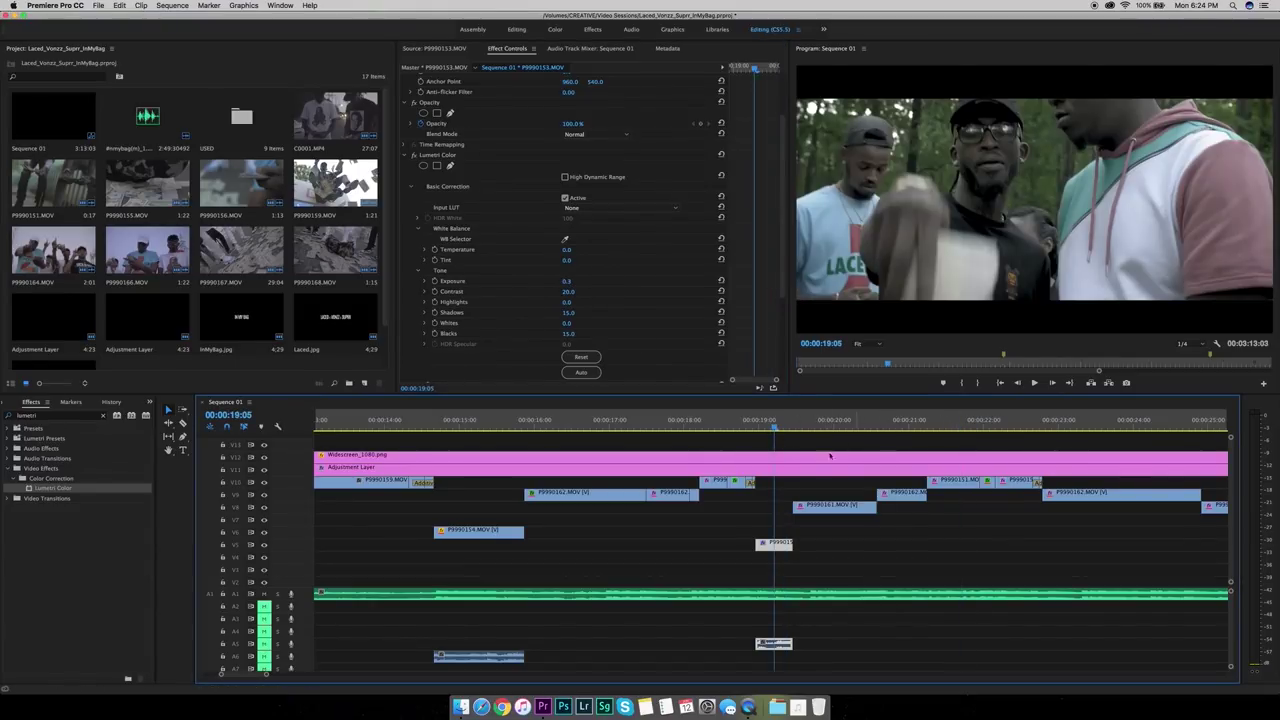
pyautogui.click(406, 225)
pyautogui.click(438, 227)
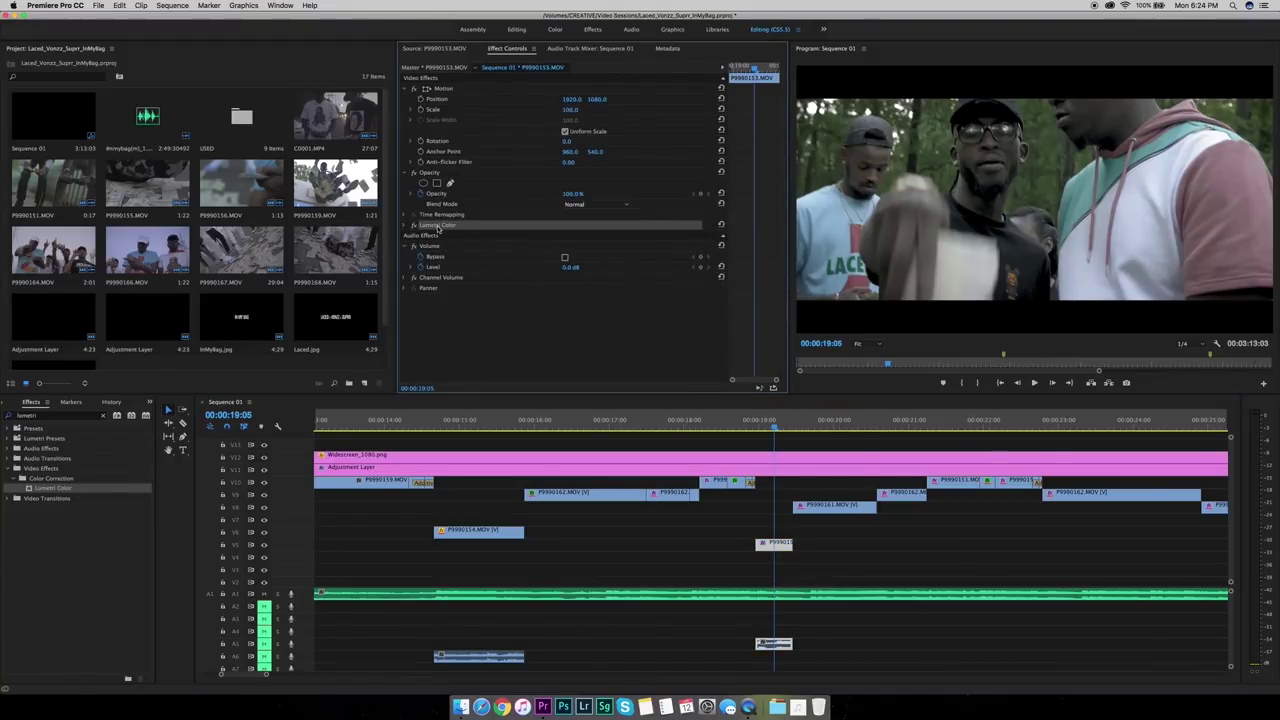
pyautogui.press('Delete')
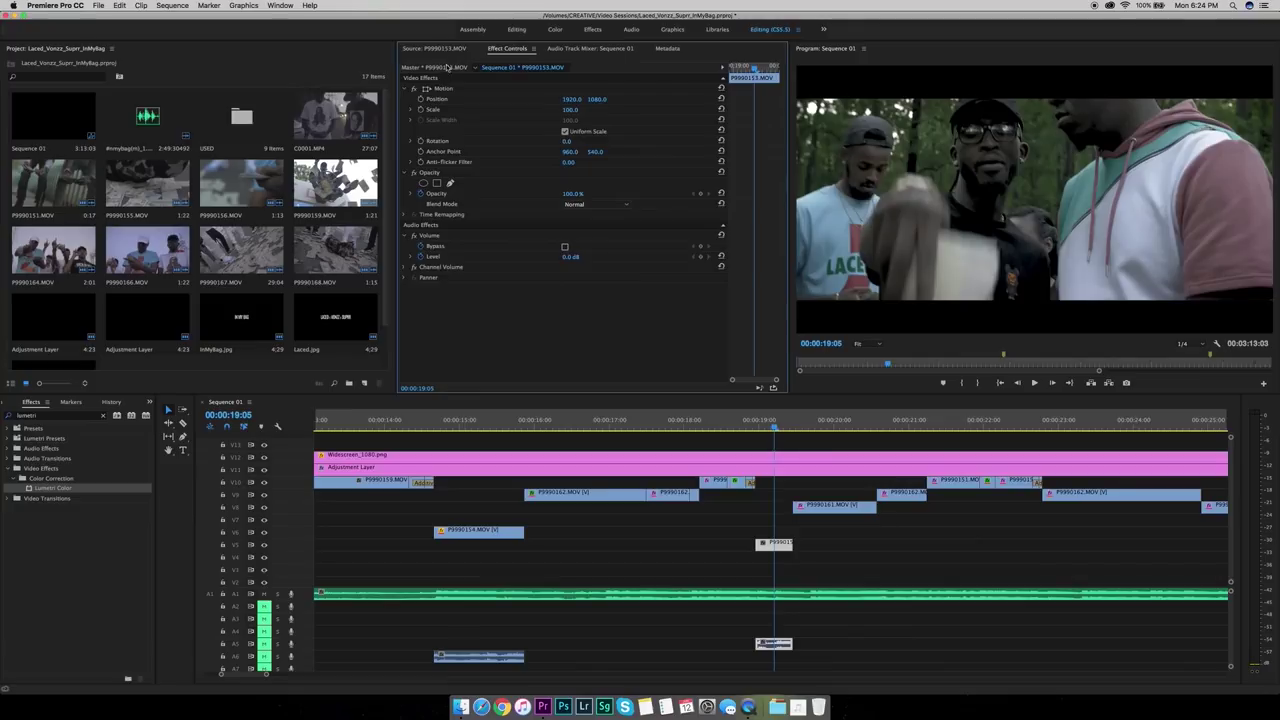
pyautogui.press('super+z')
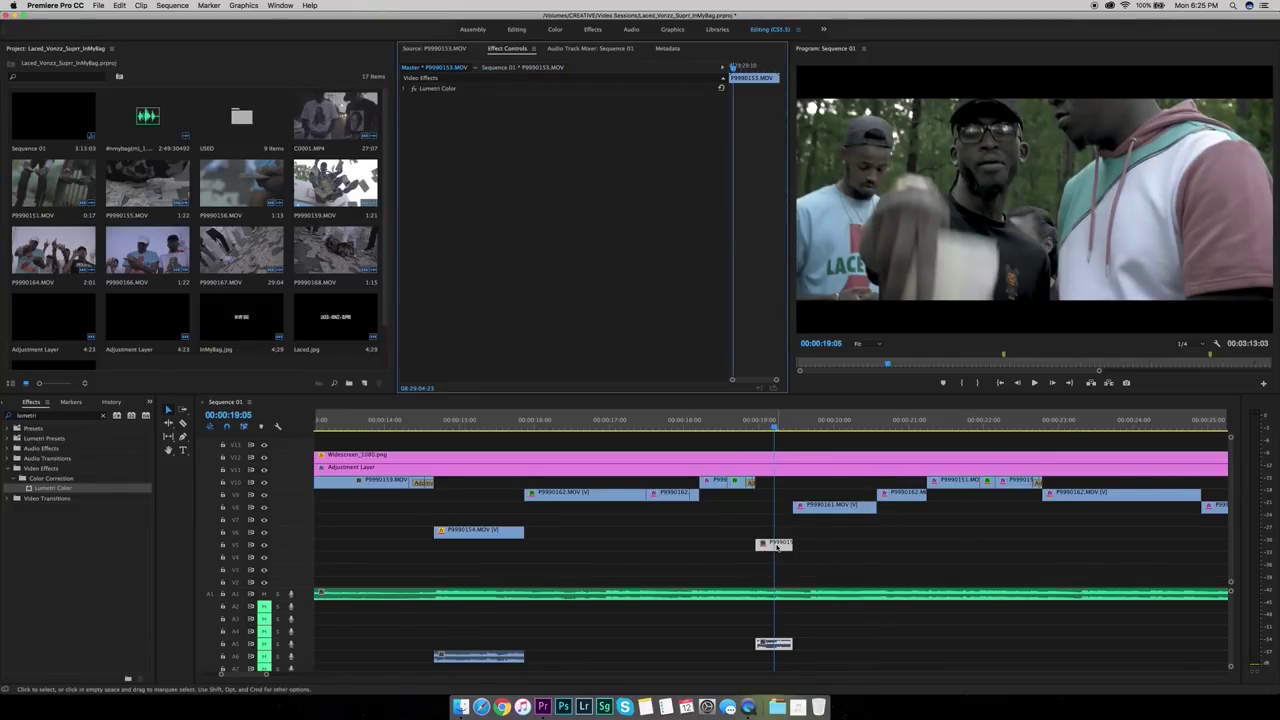
# Review the graded footage from 00:01:17:04 to the shot at 00:01:18:16, checking the adjustment layer's effects along the way
pyautogui.click(857, 444)
pyautogui.press('-')
pyautogui.press('-')
pyautogui.press('-')
pyautogui.press('-')
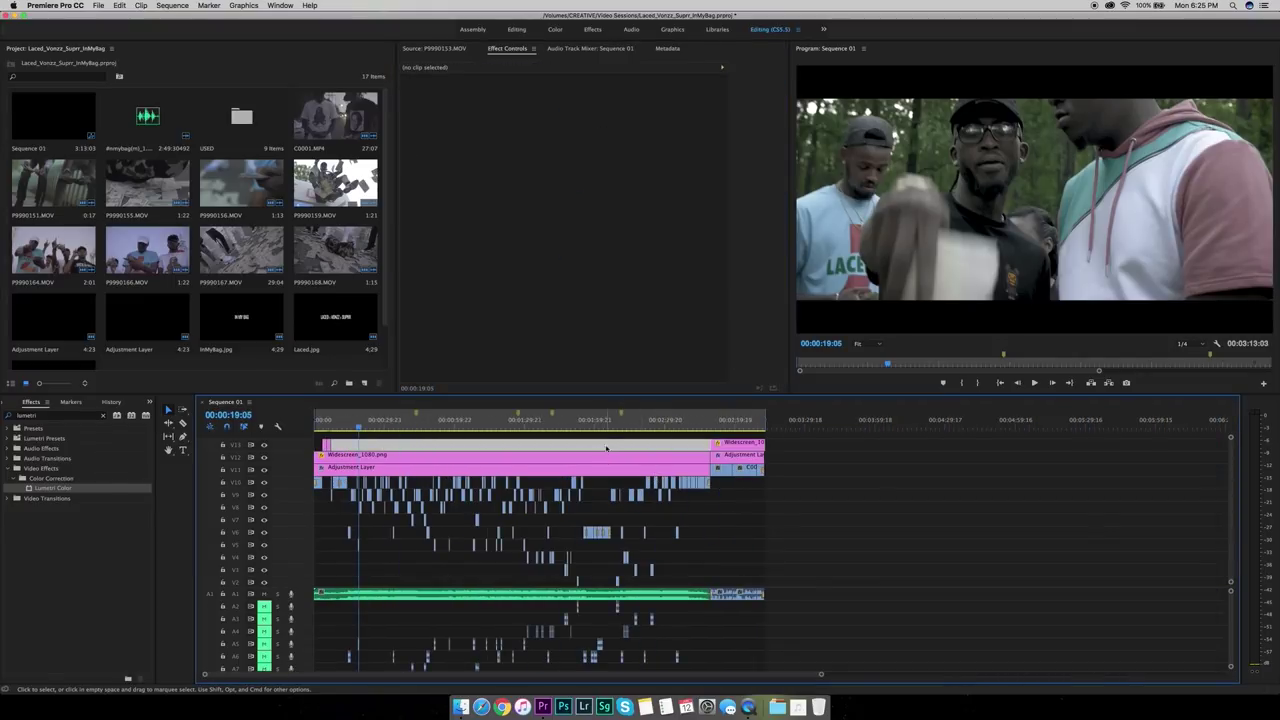
pyautogui.moveTo(398, 421); pyautogui.dragTo(494, 424)
pyautogui.click(480, 467)
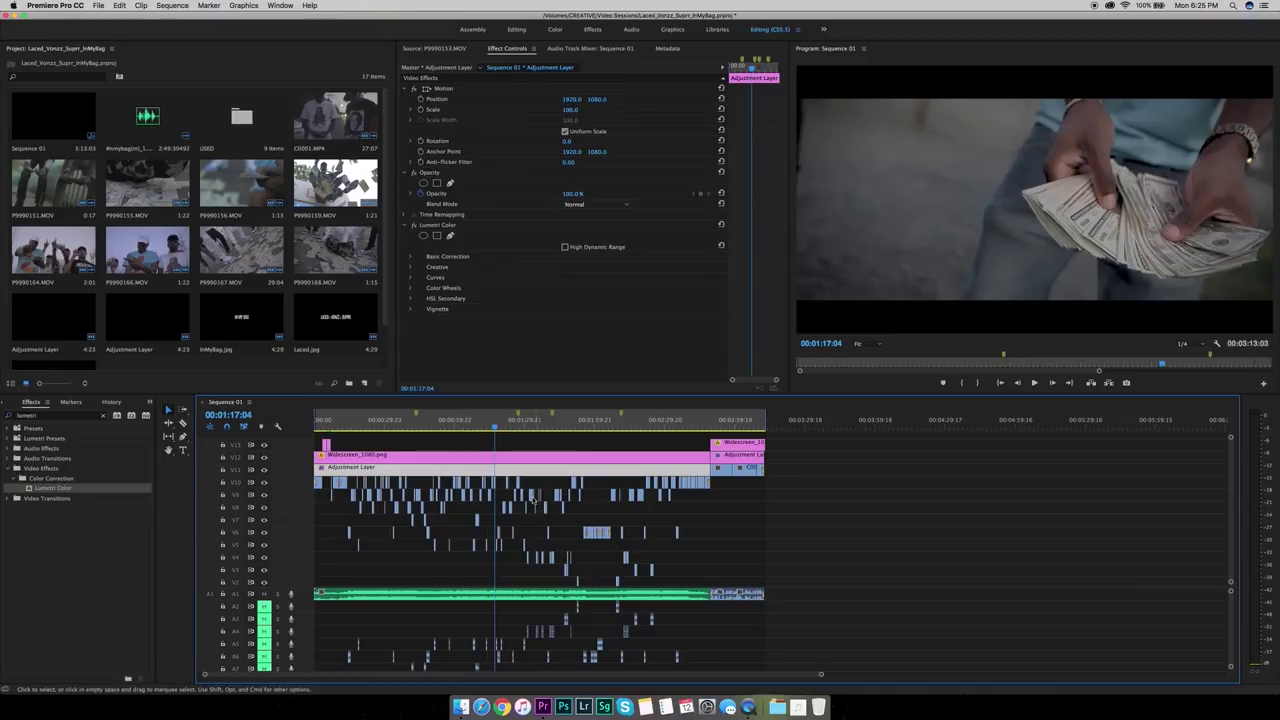
pyautogui.click(553, 442)
pyautogui.press('space')
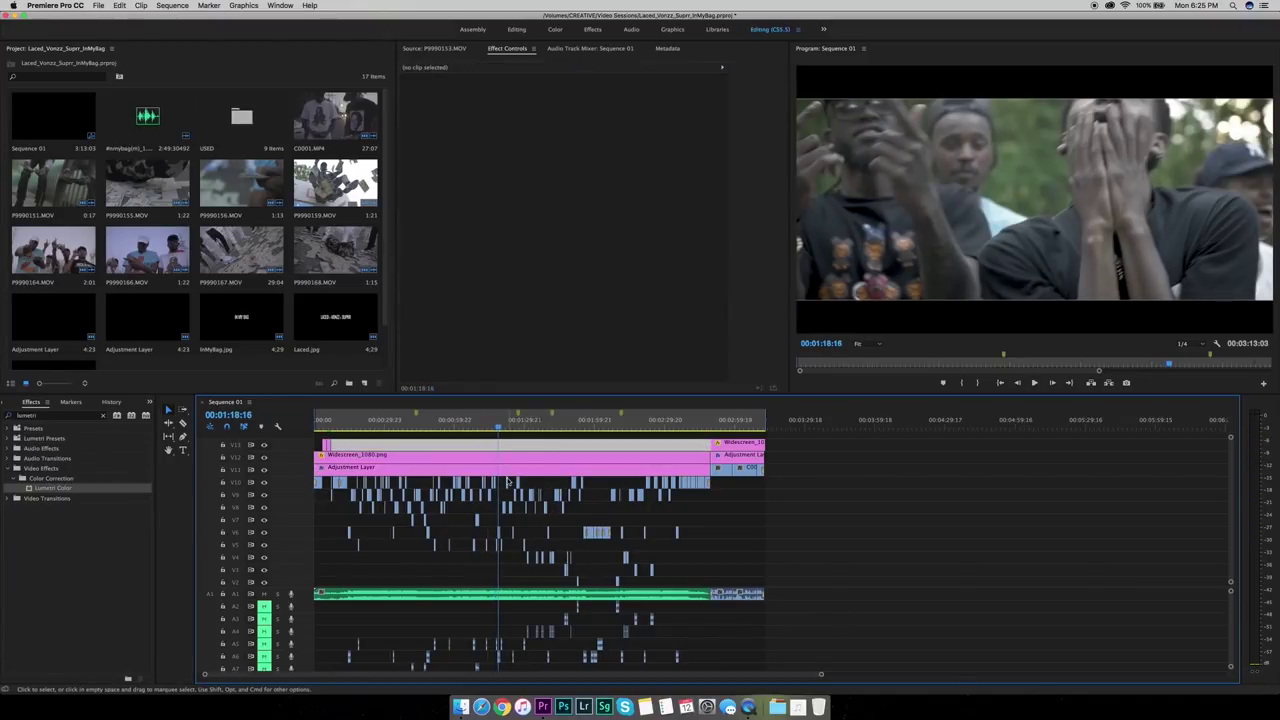
# Hide the adjustment layer's track V11 to view the shot at 00:01:18:16 without the grade, and select the long adjustment layer
pyautogui.click(506, 467)
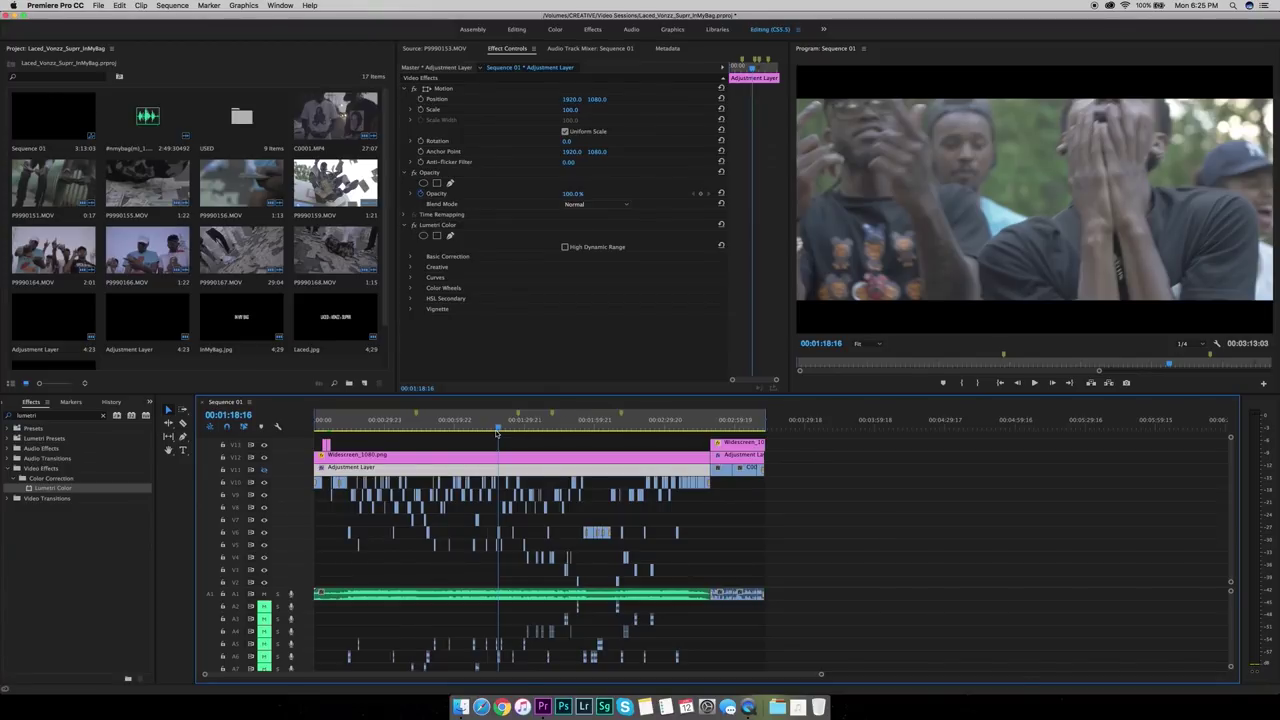
pyautogui.click(513, 441)
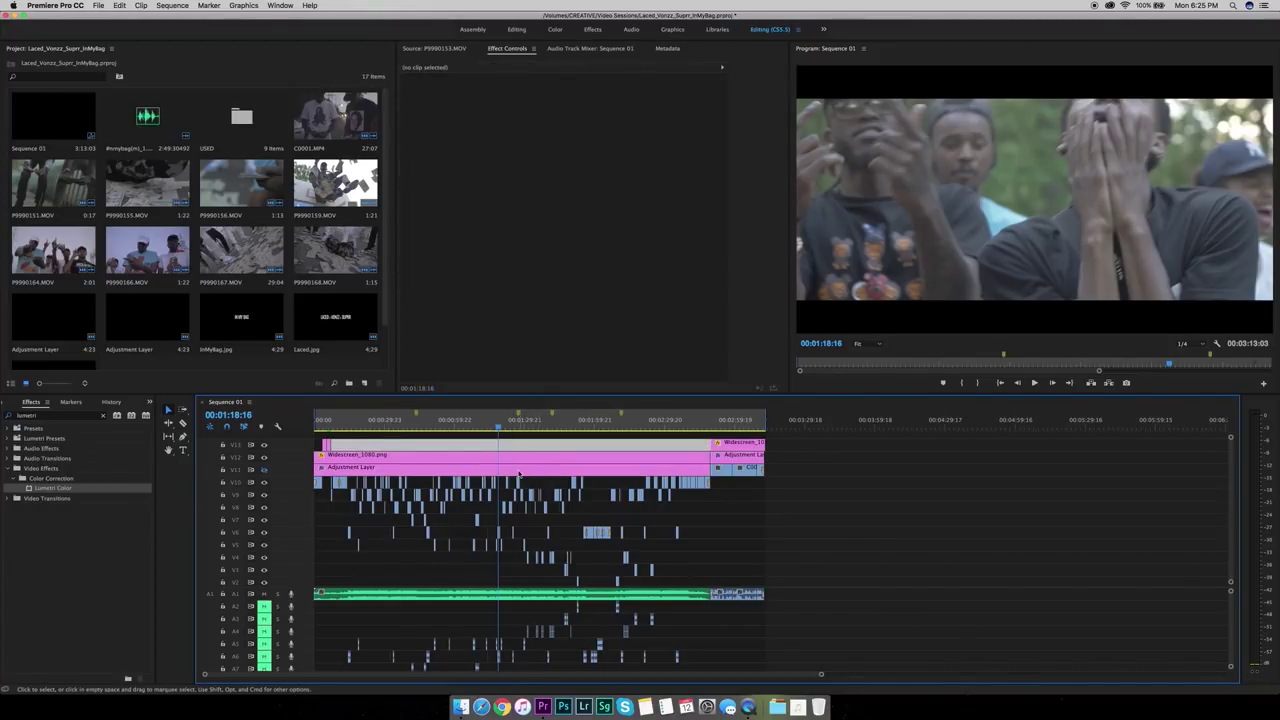
pyautogui.click(519, 472)
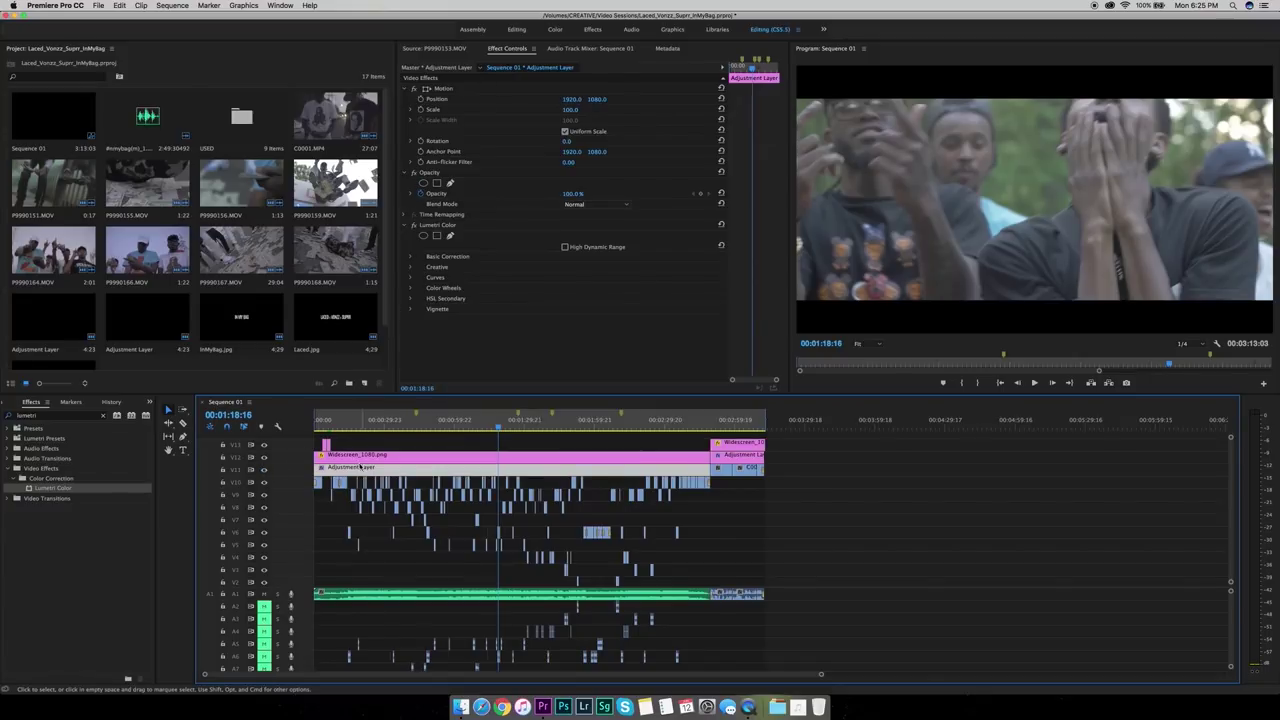
# Collapse the settings of the adjustment layer's Lumetri Color effect and select the effect
pyautogui.click(410, 225)
pyautogui.click(414, 225)
pyautogui.click(414, 225)
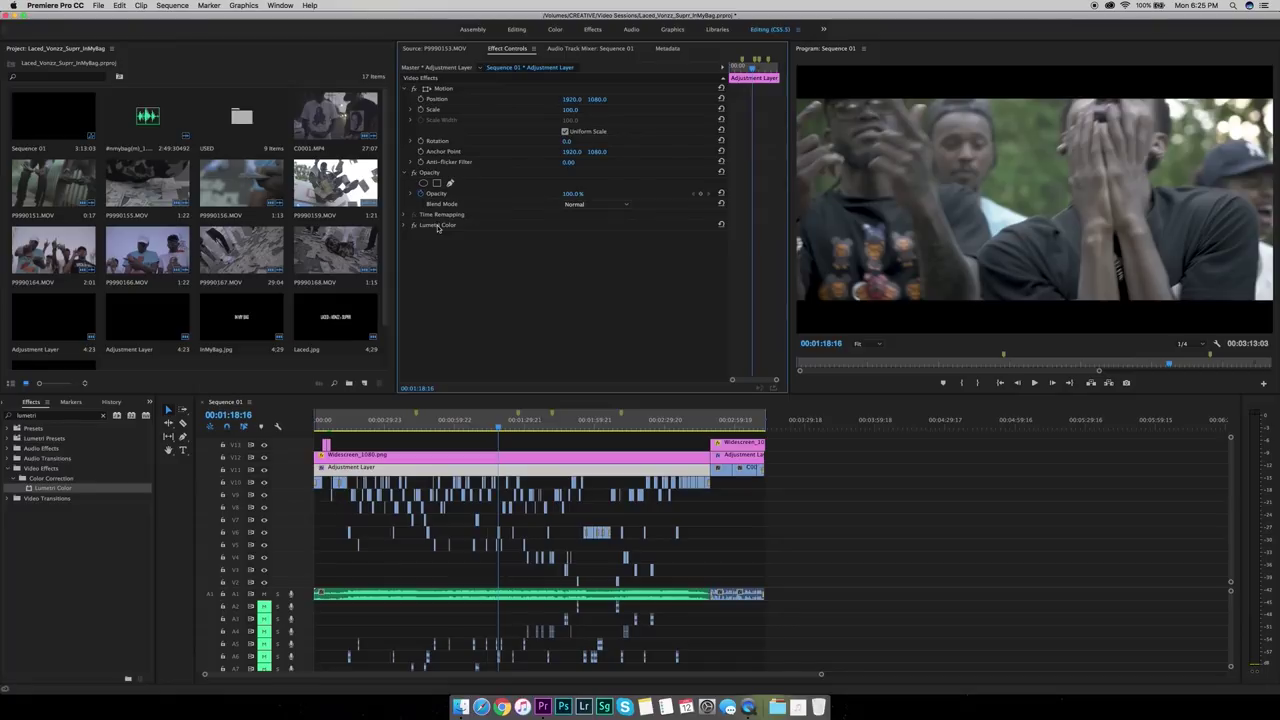
pyautogui.click(437, 228)
pyautogui.click(404, 226)
pyautogui.click(404, 226)
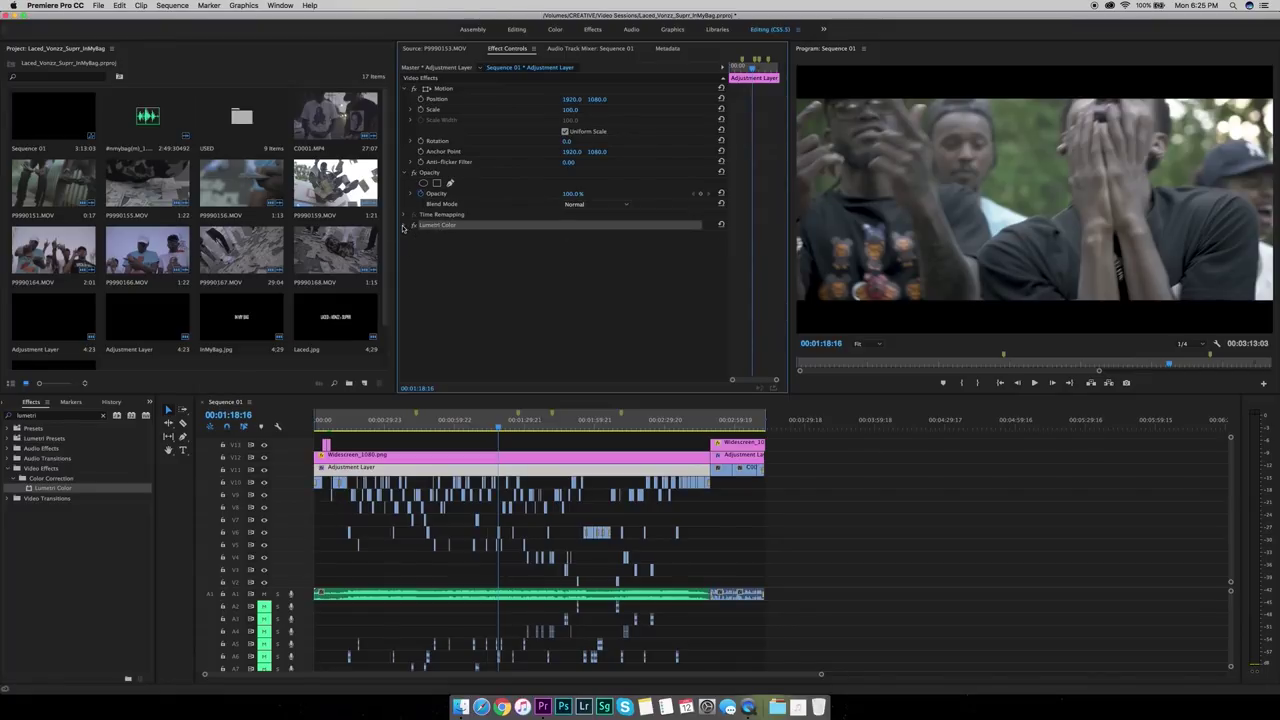